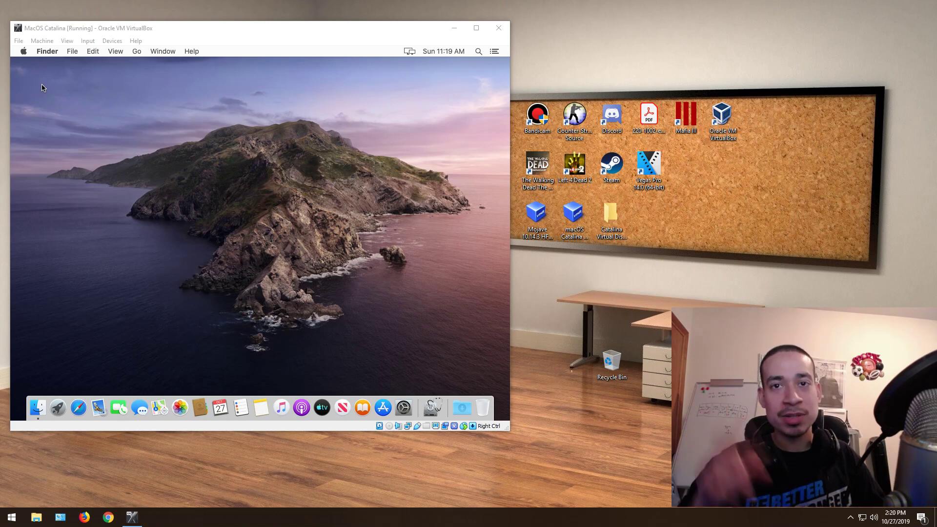
Step: Browse the Apple menu's entries, then dismiss it back to the desktop
left_click(28, 52)
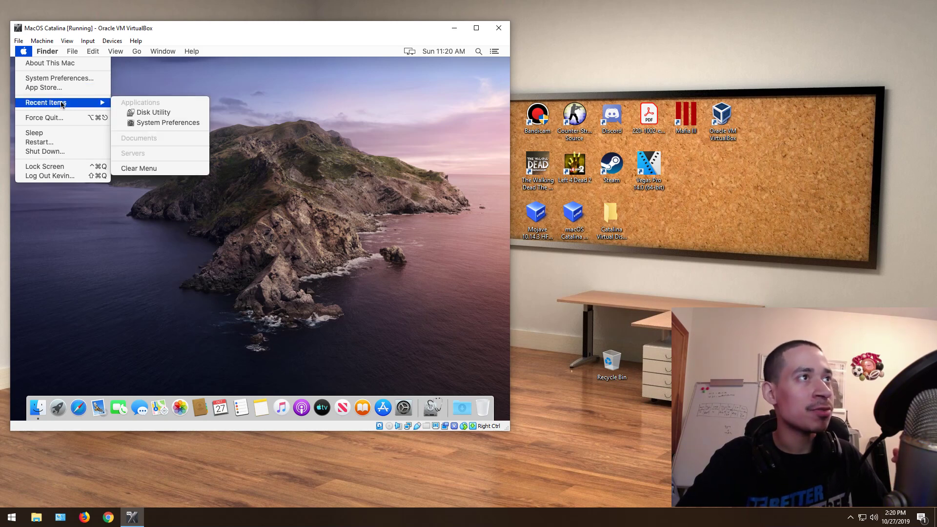
mouse_move(38, 54)
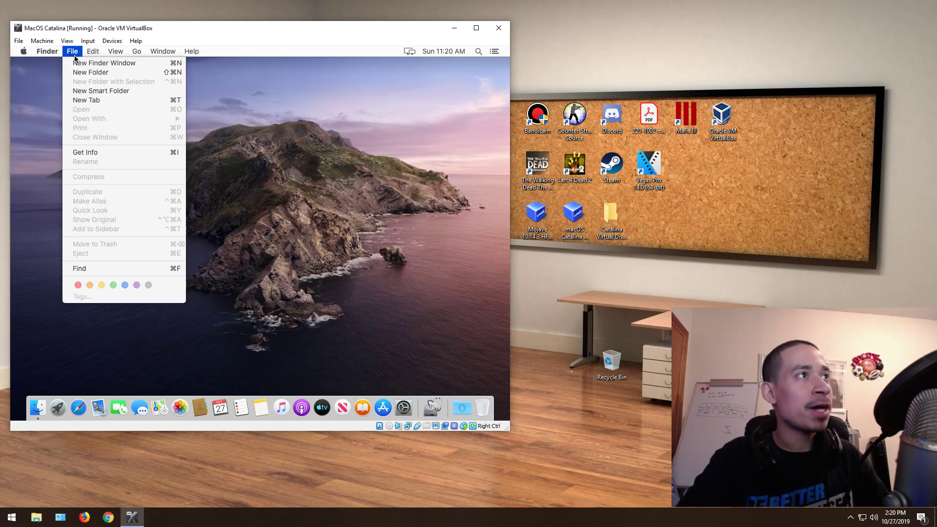
mouse_move(98, 55)
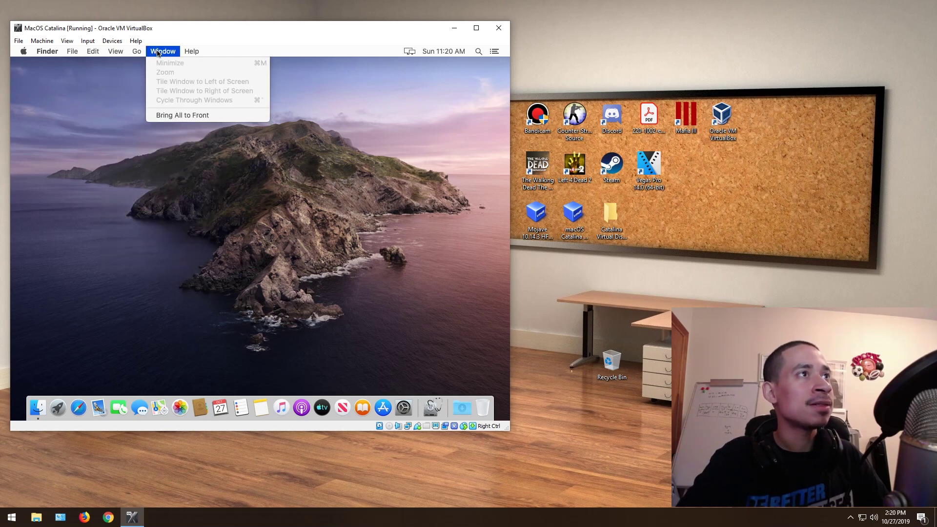
mouse_move(192, 52)
left_click(121, 207)
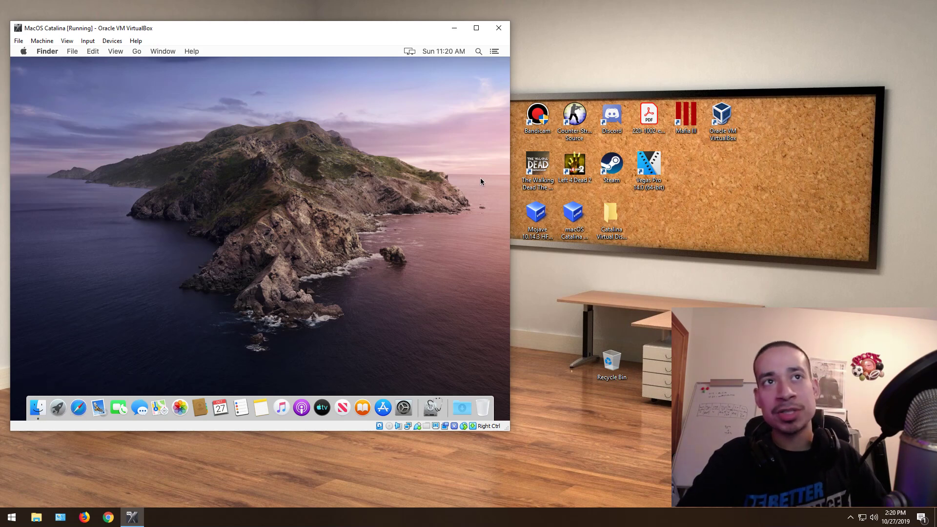
Step: In VirtualBox Manager, review the Catalina VM's advanced network adapter settings and close without saving
double_click(722, 118)
left_click(302, 133)
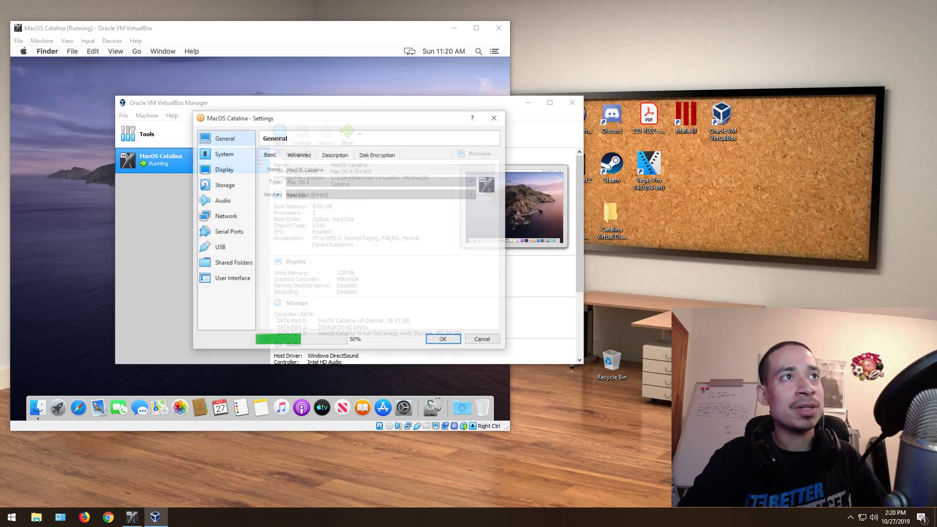
left_click(228, 231)
left_click(225, 215)
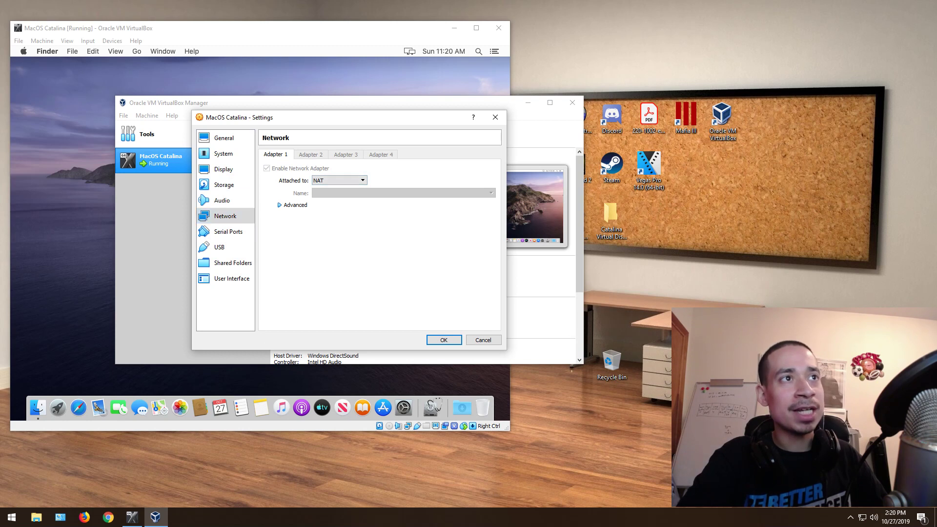
left_click(293, 204)
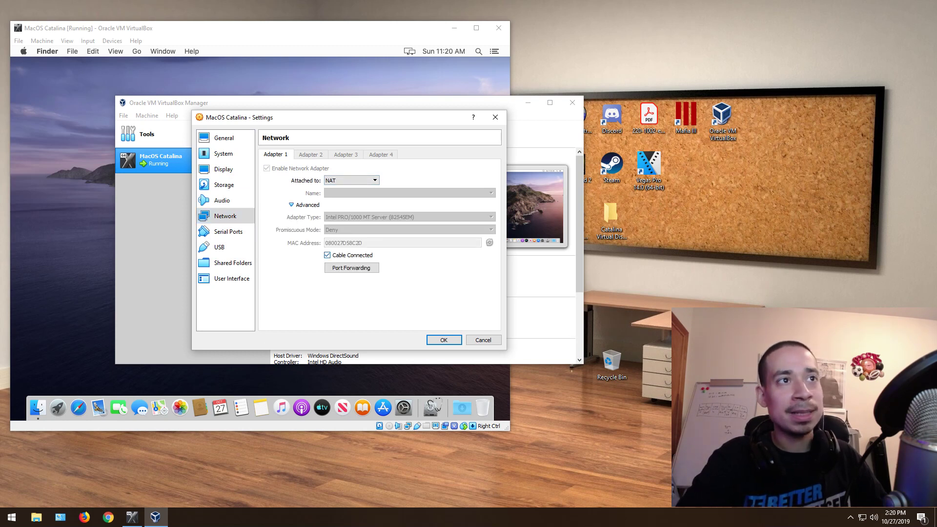
left_click(483, 340)
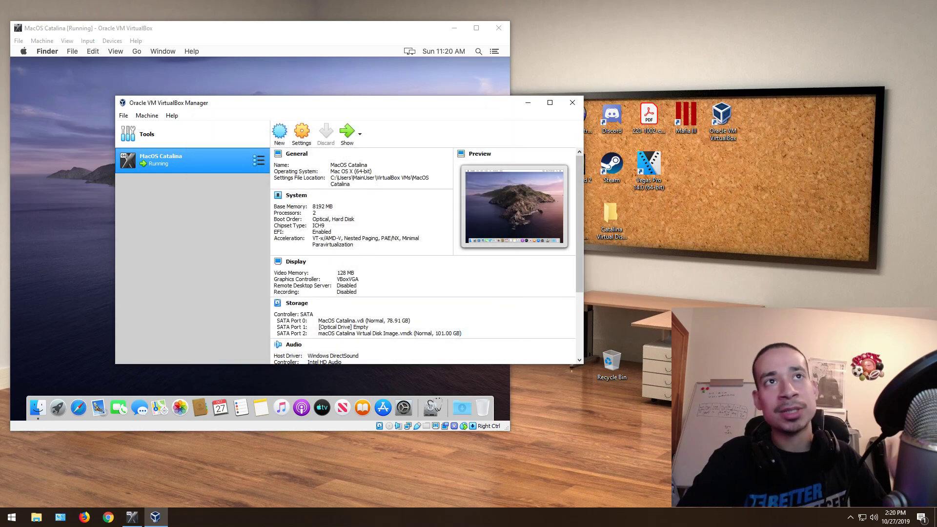
left_click(572, 102)
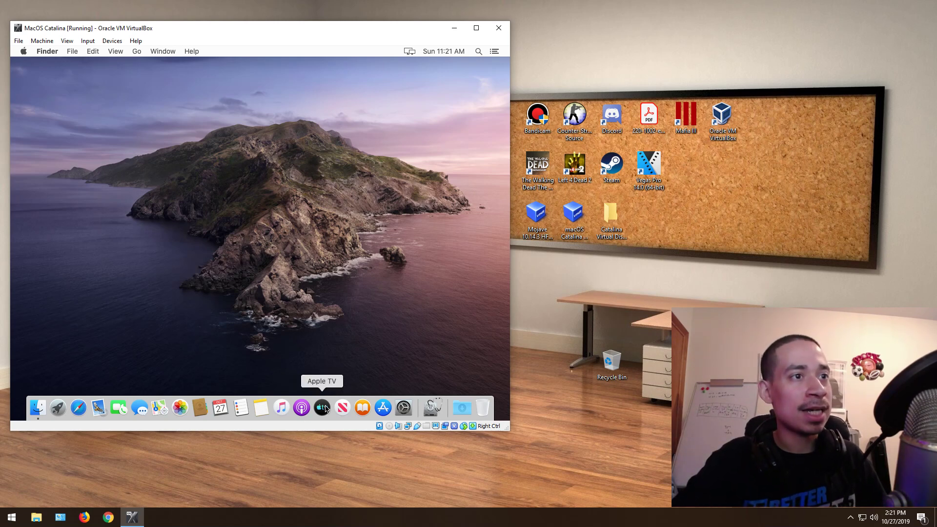
Step: Create a new desktop folder named 'test'
left_click(478, 52)
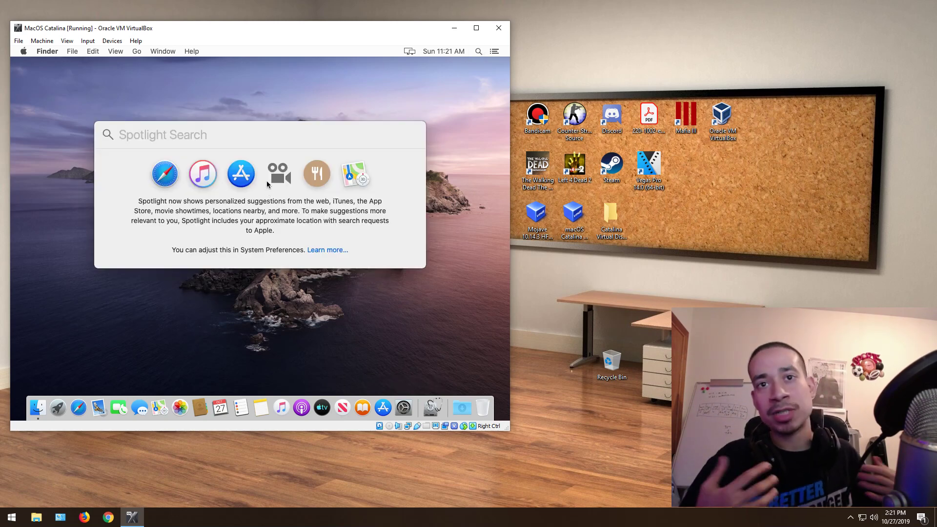
left_click(108, 303)
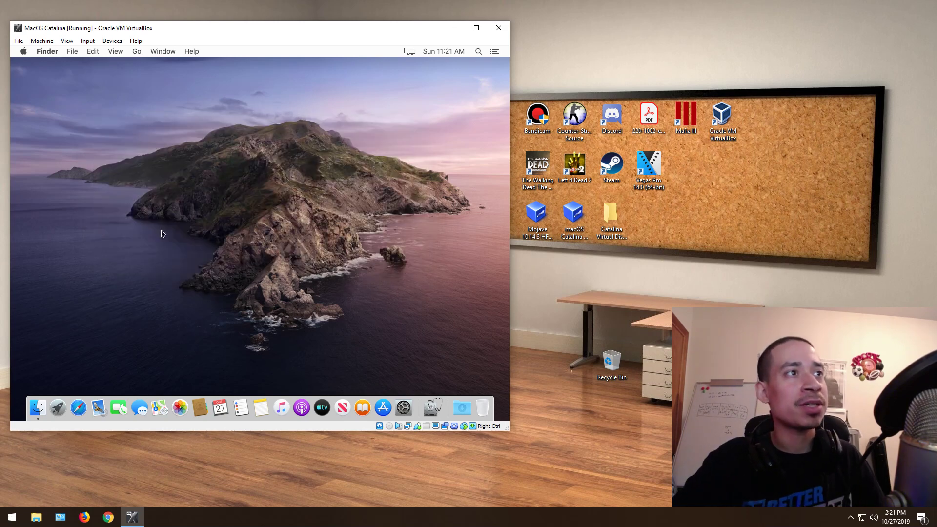
right_click(135, 176)
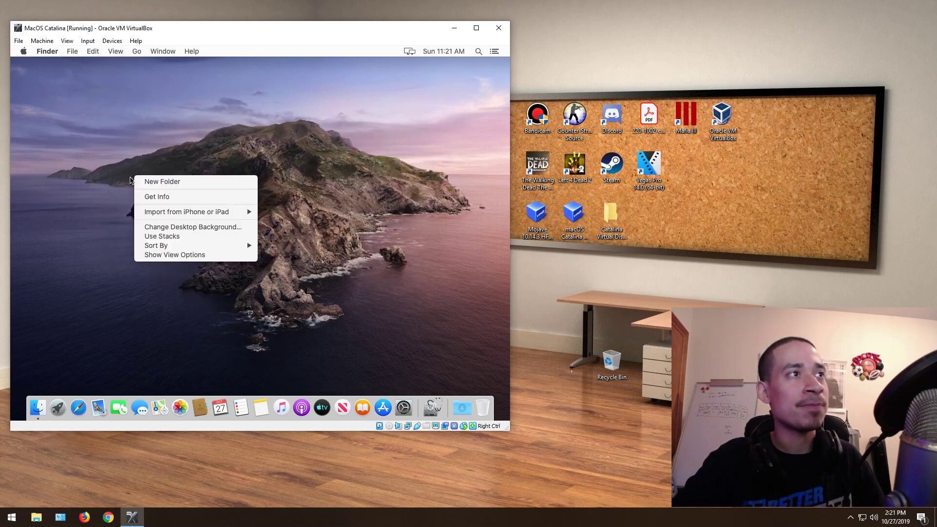
left_click(163, 183)
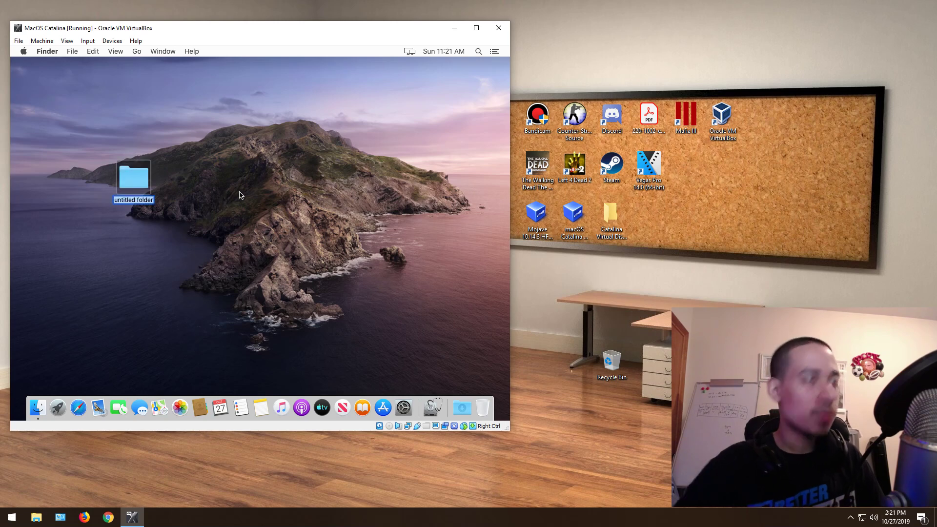
type("test")
left_click(303, 254)
Step: Search Spotlight for 'test', open the found folder in Finder, then close it
left_click(477, 51)
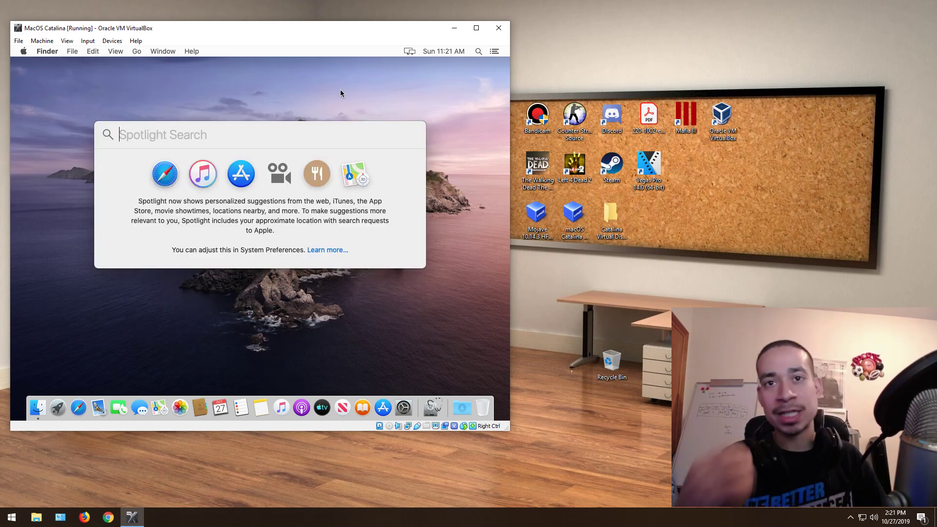
type("test")
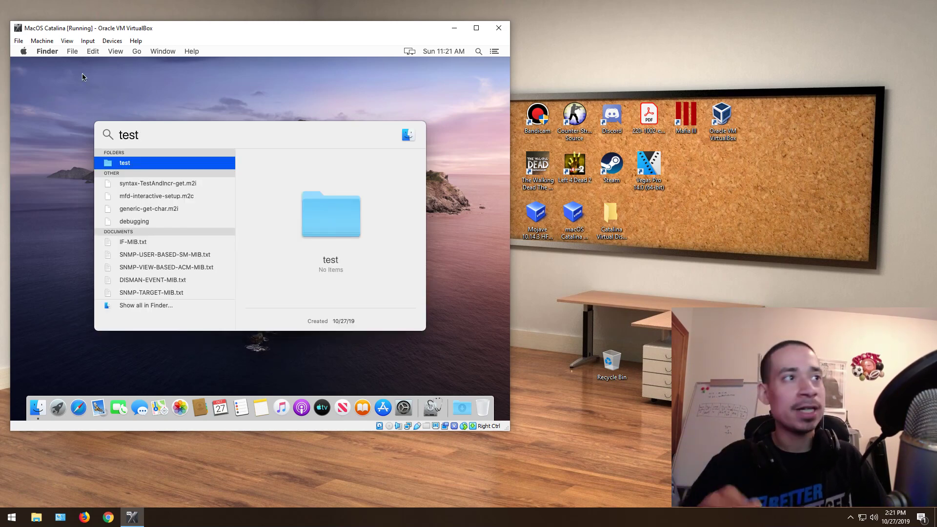
double_click(125, 167)
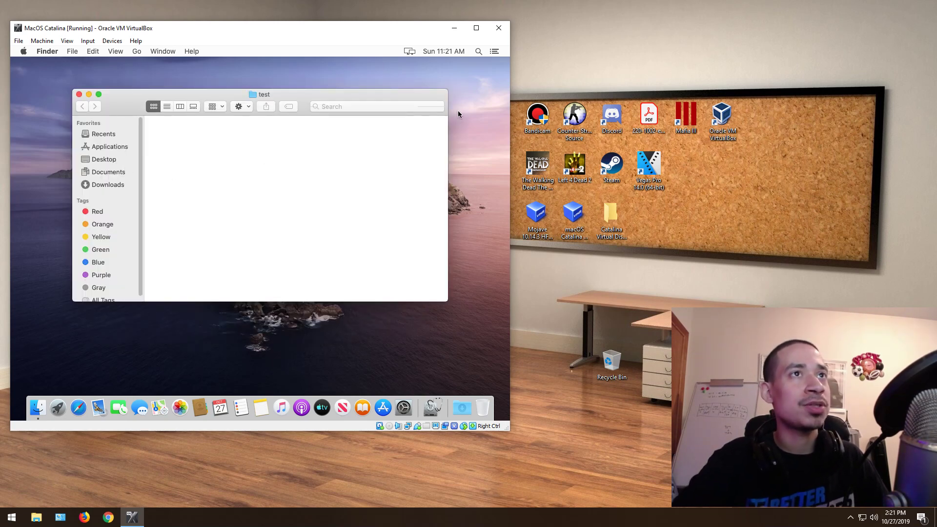
left_click(80, 95)
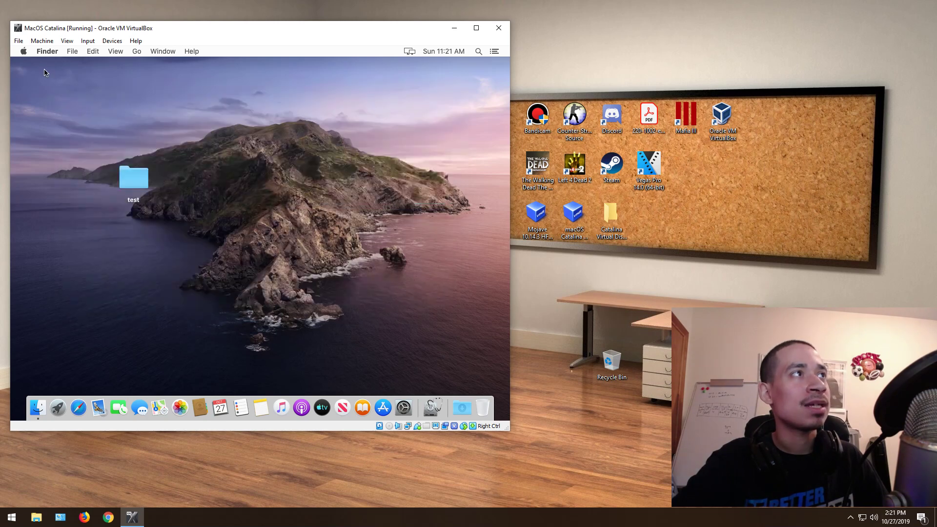
left_click(25, 51)
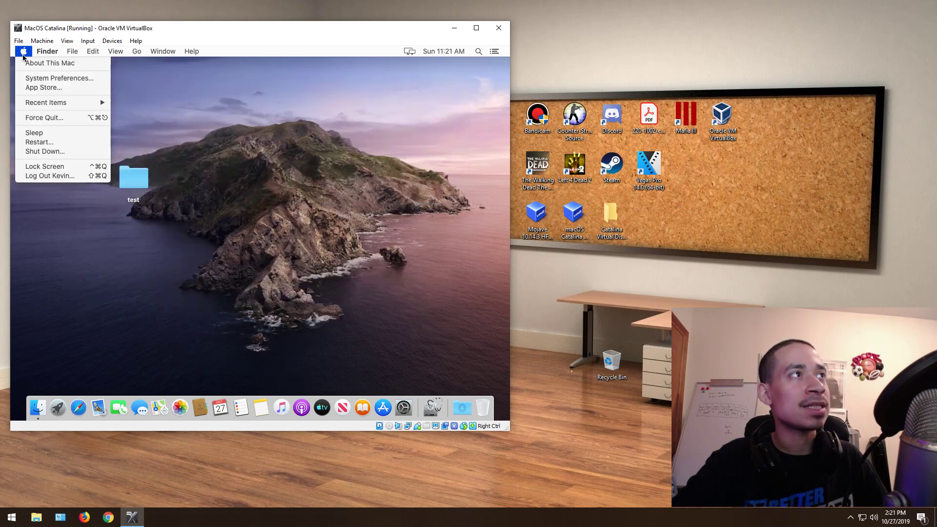
left_click(41, 118)
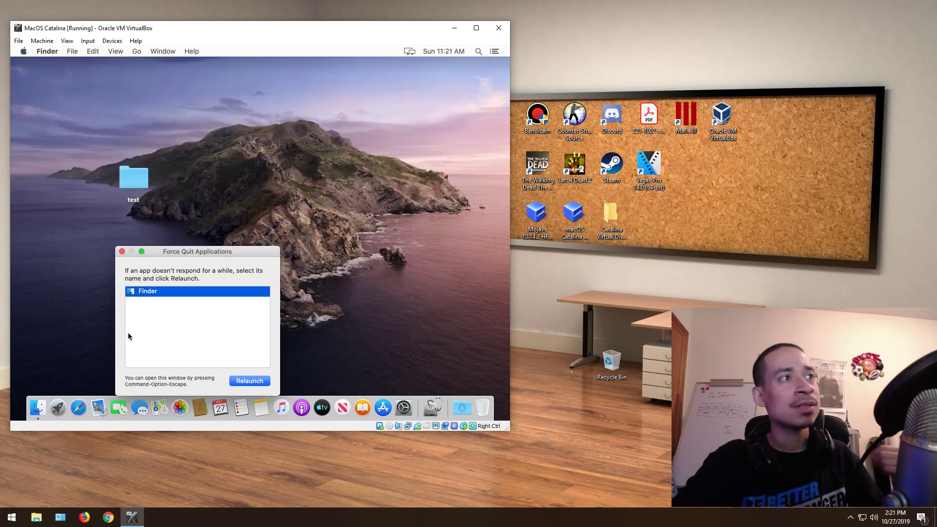
left_click(122, 252)
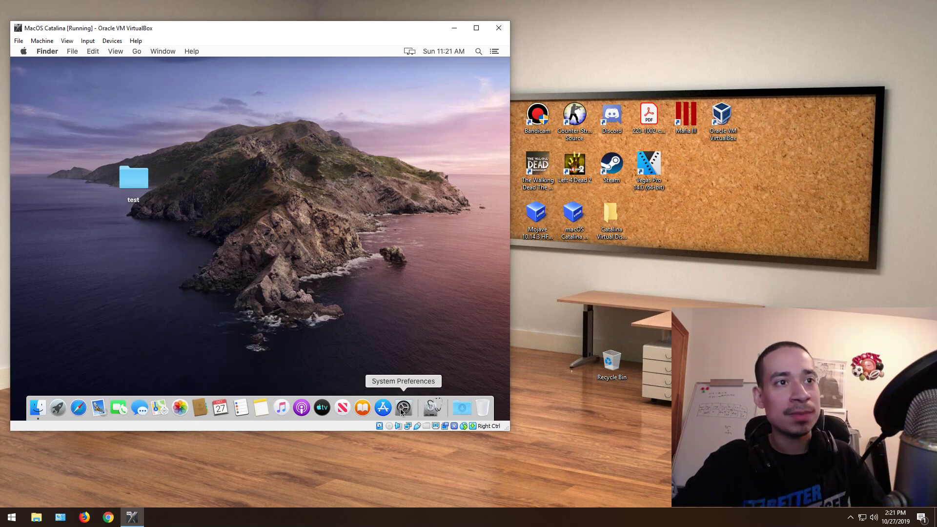
left_click(429, 409)
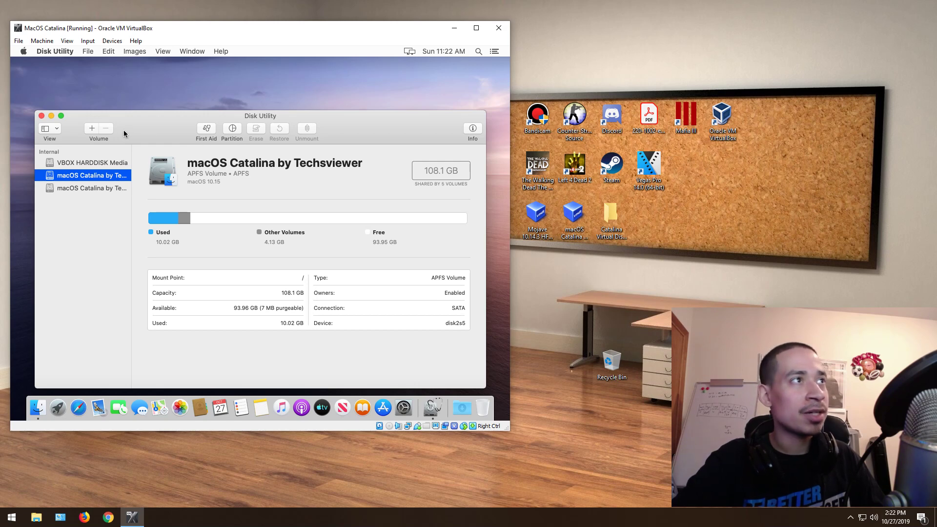
left_click(475, 132)
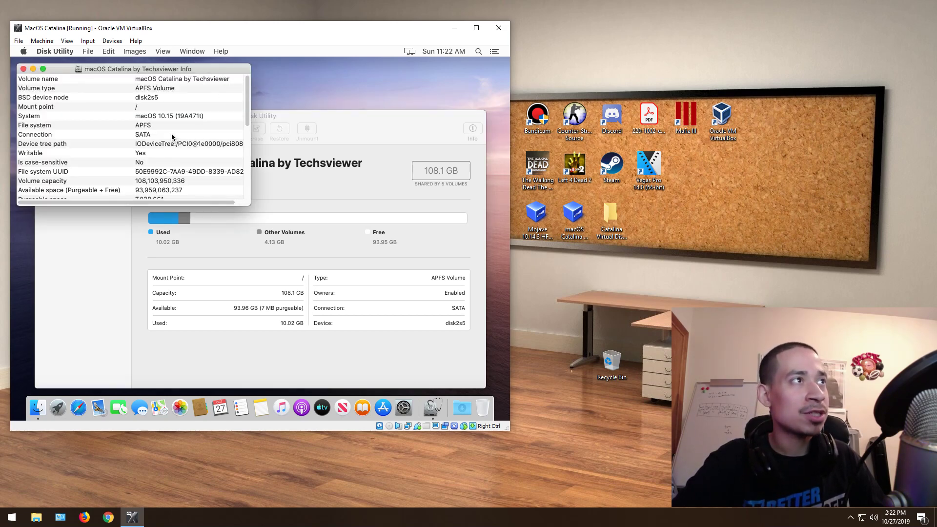
scroll(246, 112, "down", 1)
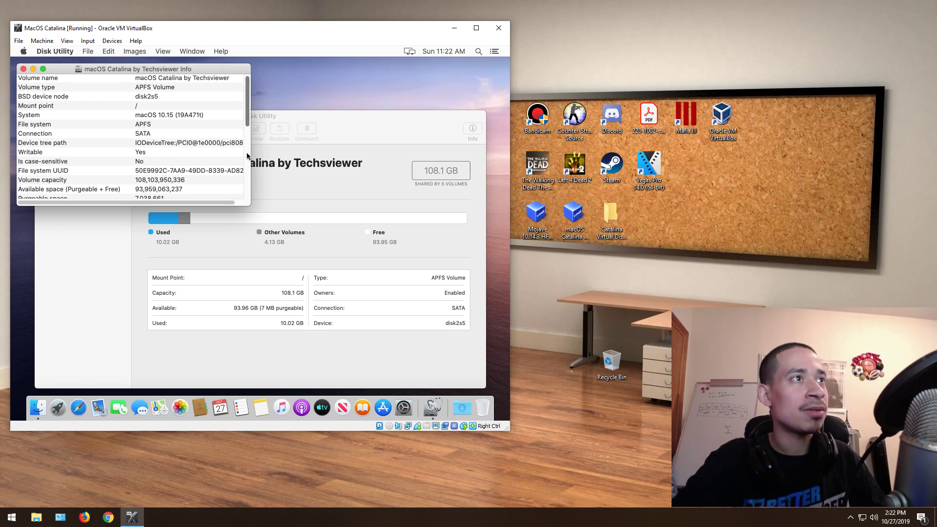
scroll(244, 164, "down", 5)
left_click(23, 69)
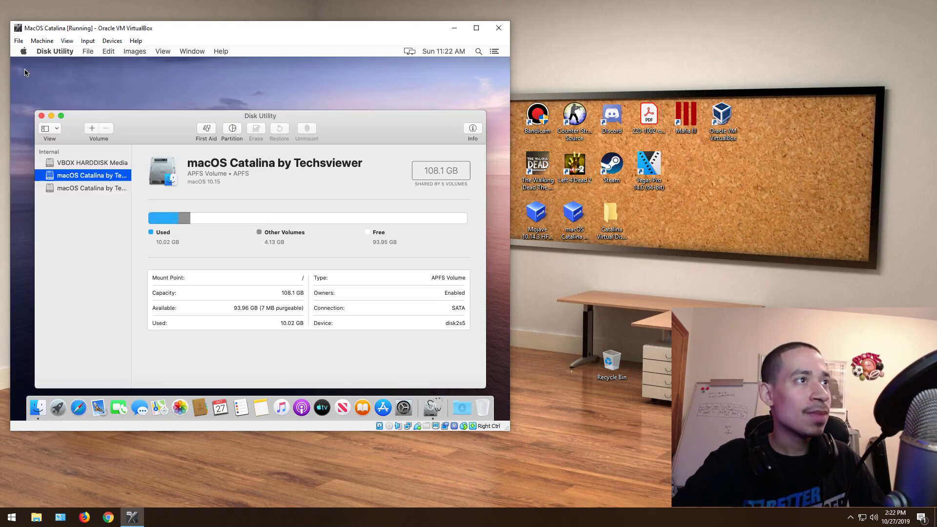
Step: Close Disk Utility and visit the home folder in Finder, then close that window
left_click(41, 116)
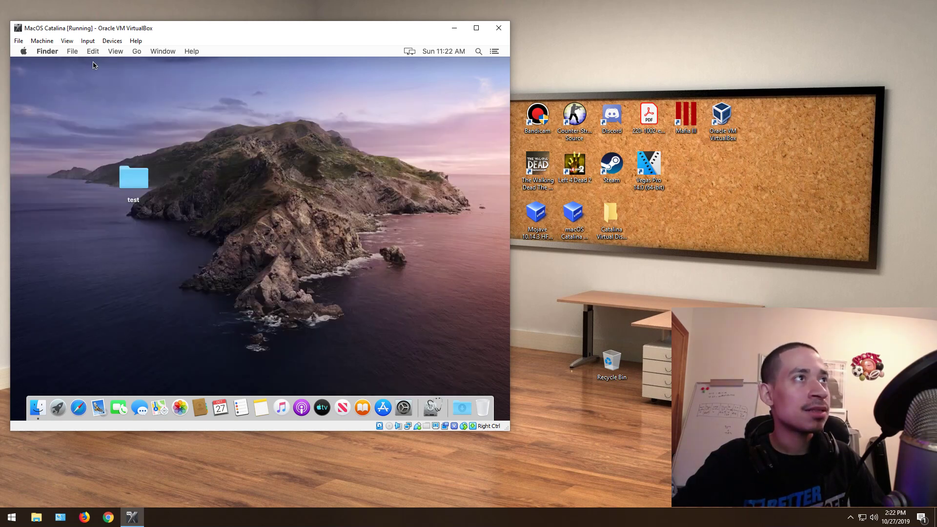
left_click(137, 52)
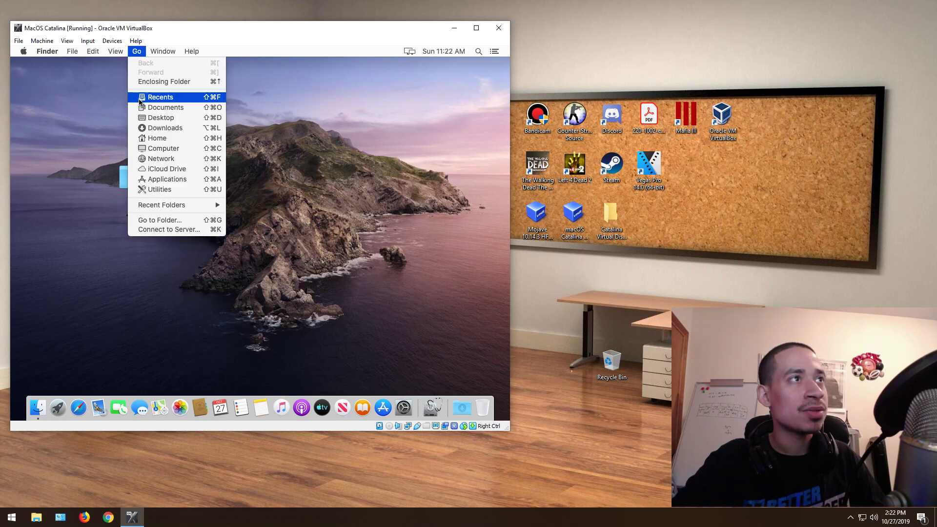
left_click(151, 140)
left_click(137, 51)
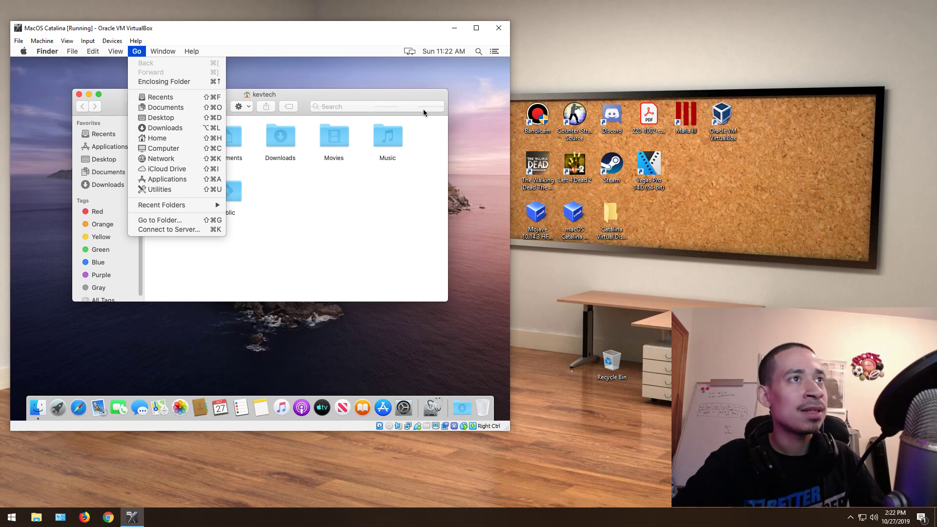
left_click(79, 93)
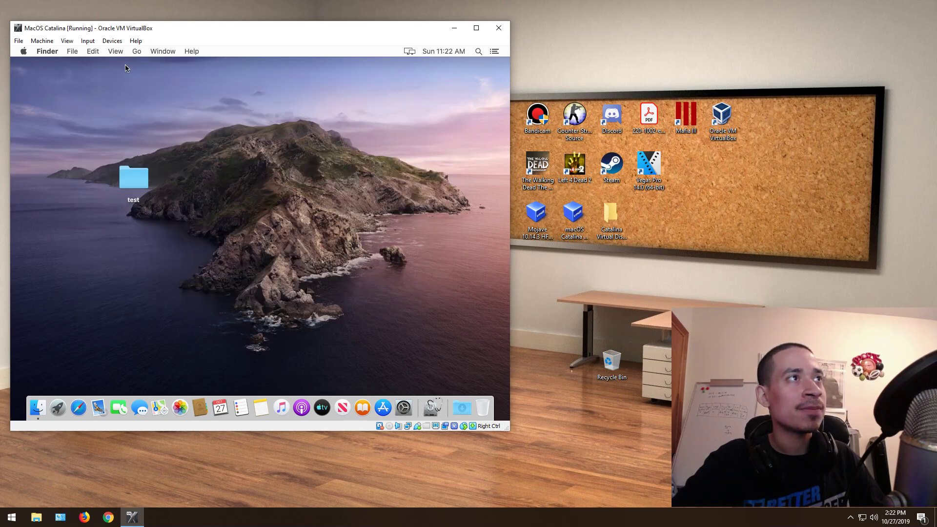
Step: Go to the Applications folder and scroll down until Utilities is visible
left_click(137, 52)
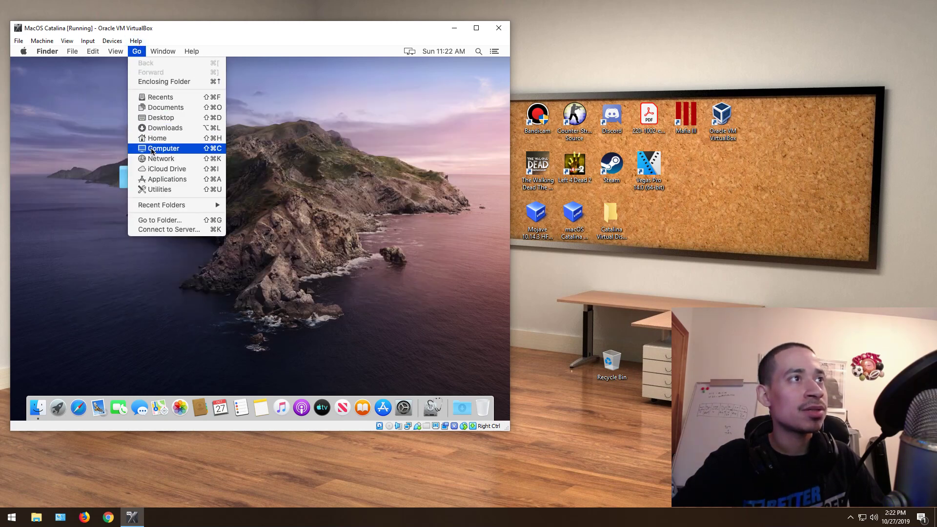
left_click(163, 180)
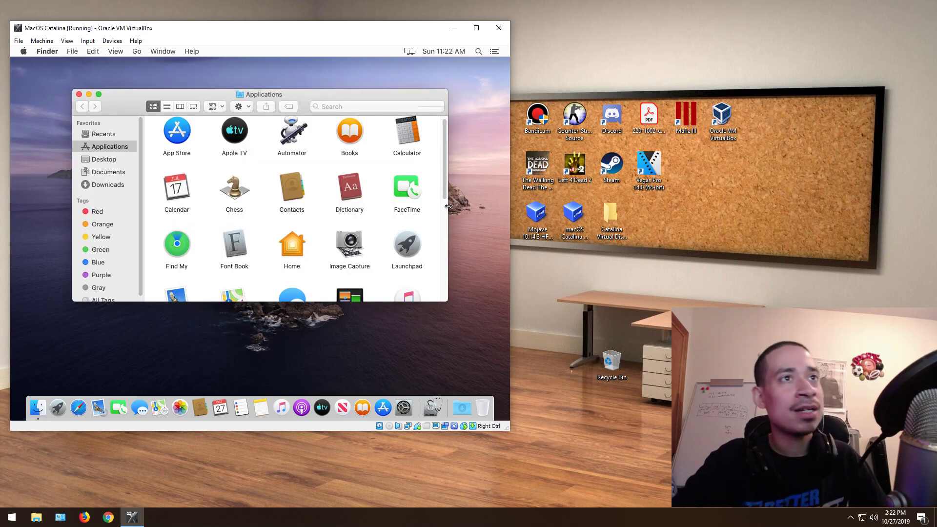
scroll(442, 172, "down", 1)
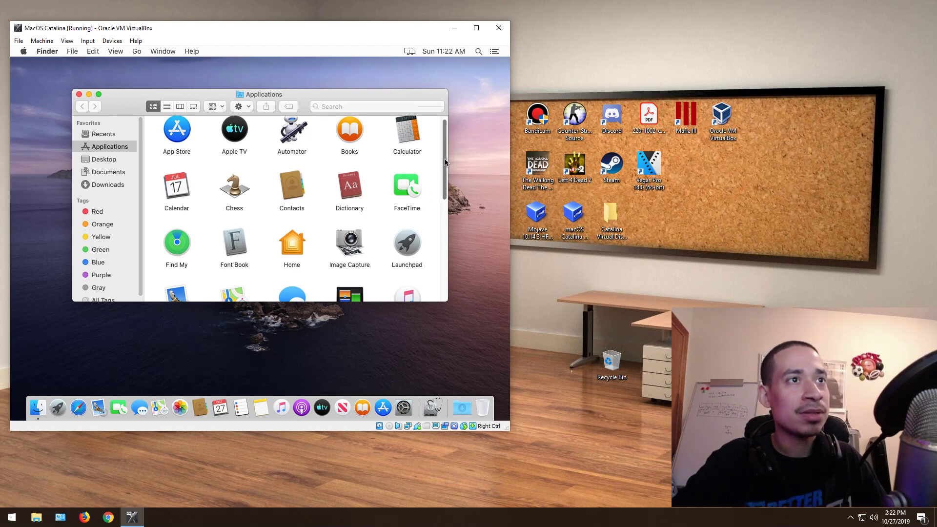
scroll(444, 173, "up", 1)
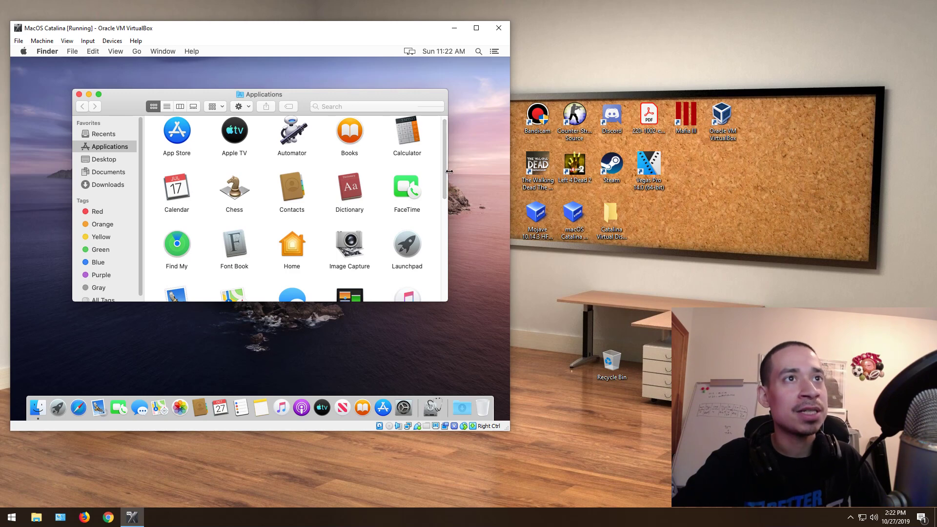
scroll(446, 165, "down", 1)
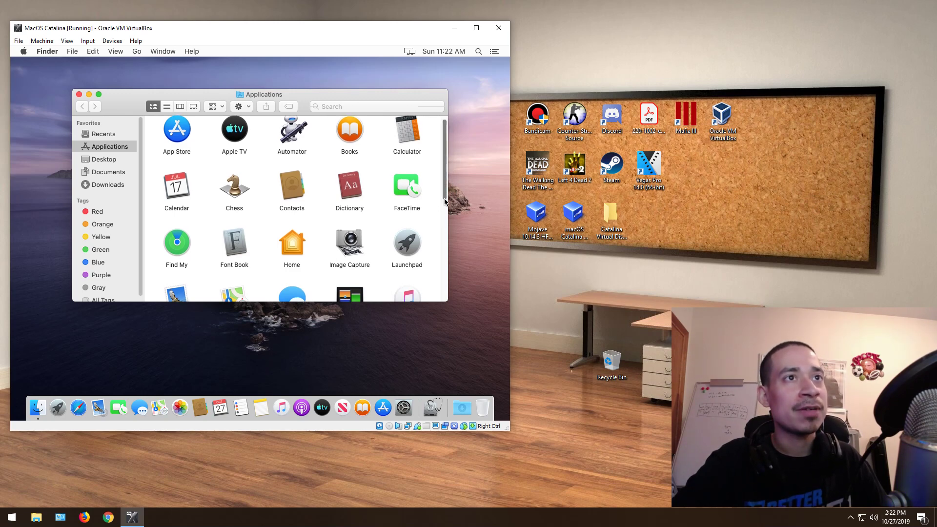
scroll(446, 231, "down", 5)
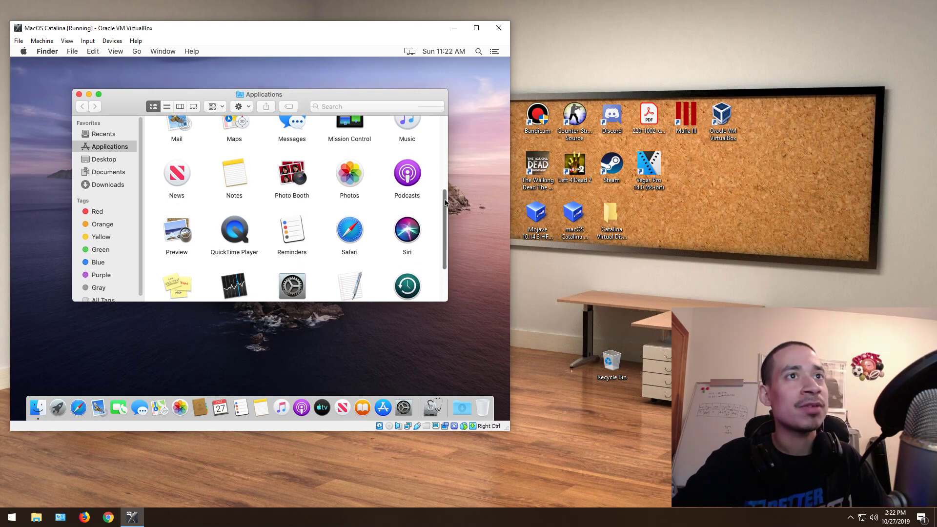
scroll(445, 220, "down", 1)
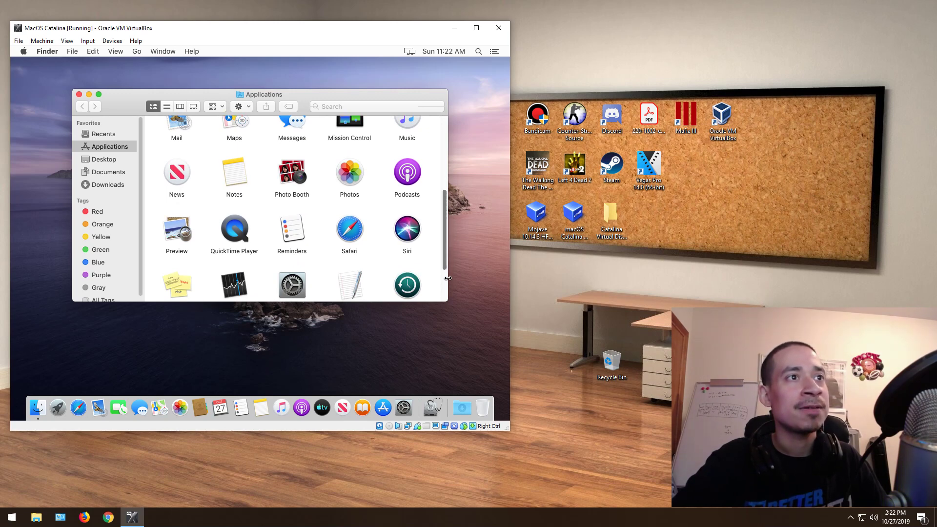
scroll(444, 281, "down", 3)
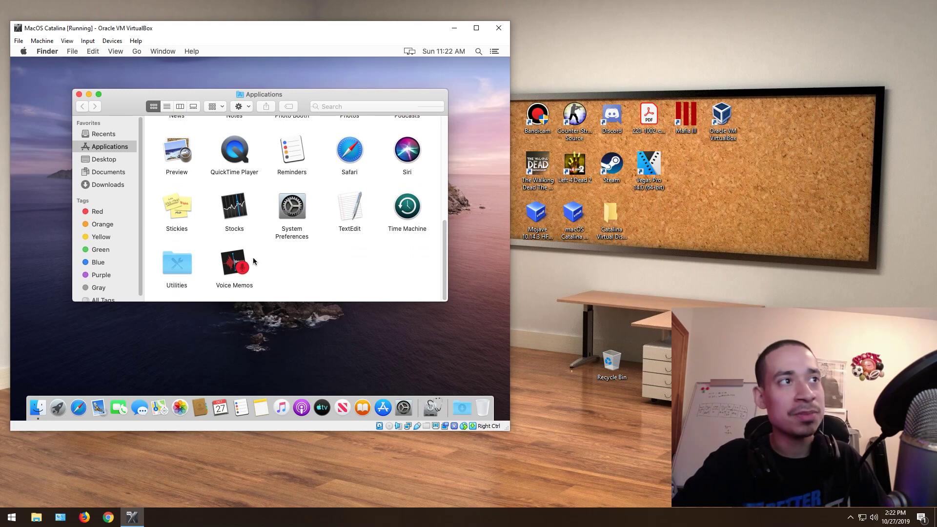
Step: Launch Activity Monitor from Utilities and check the Apple menu's Force Quit option without using it
double_click(172, 266)
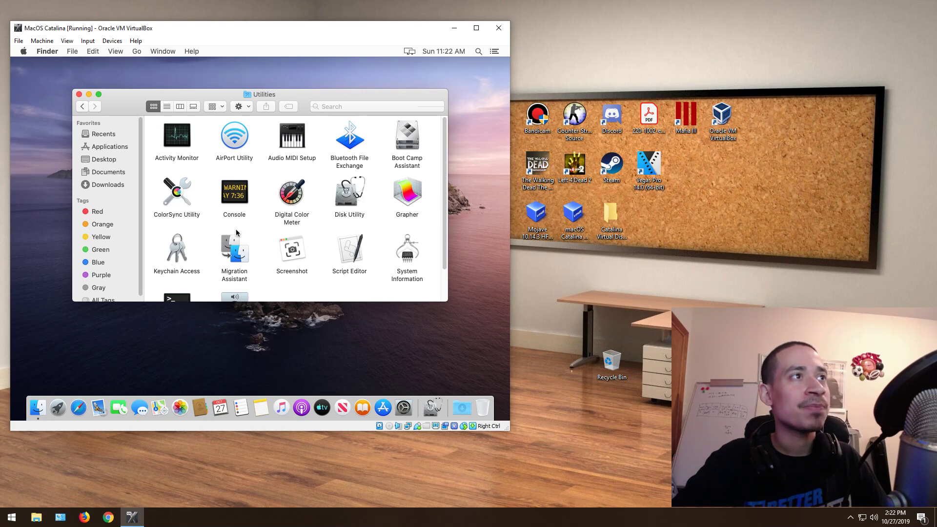
double_click(187, 160)
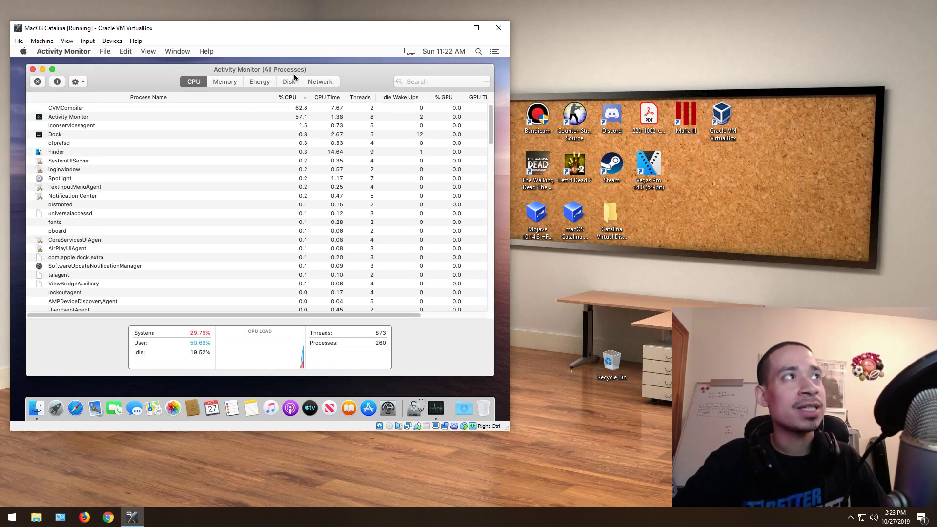
left_click(18, 40)
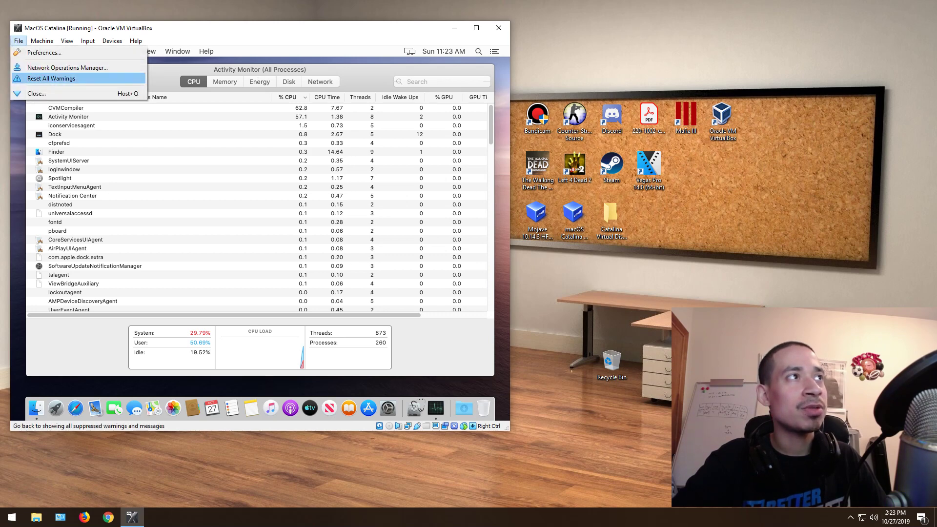
left_click(13, 49)
left_click(23, 51)
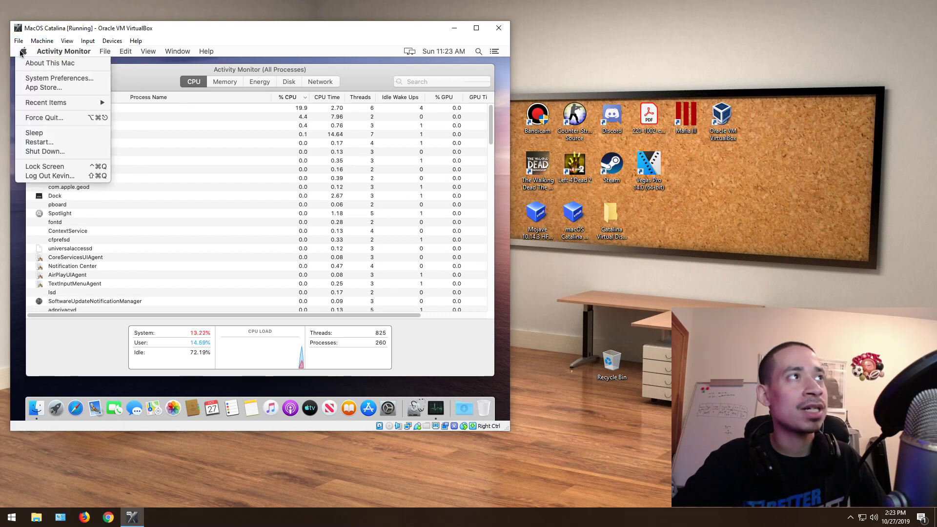
left_click(317, 151)
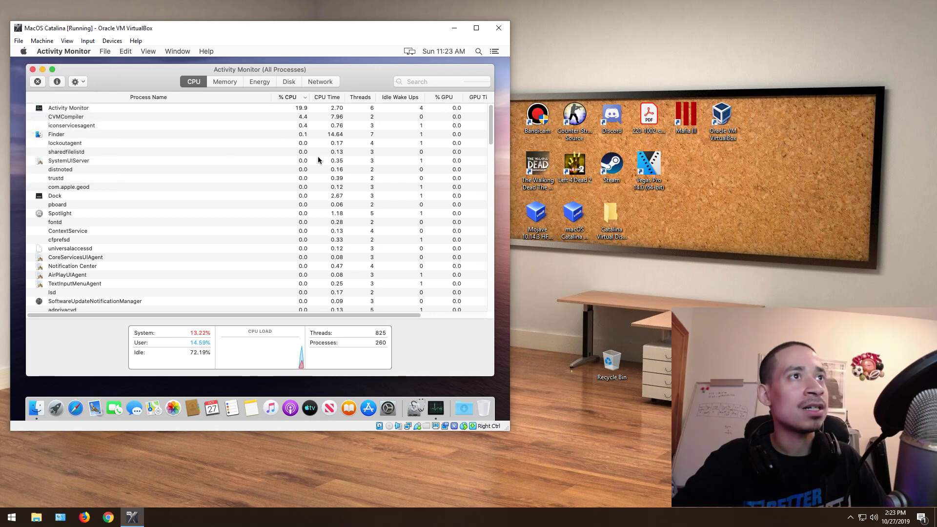
Step: Select mdworker_shared for quitting but cancel, leaving the process running
left_click(70, 250)
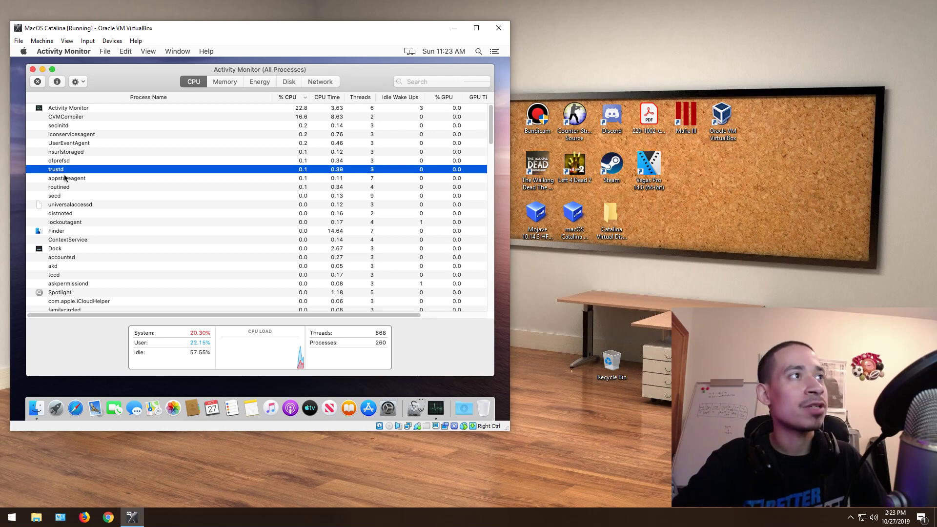
left_click(62, 151)
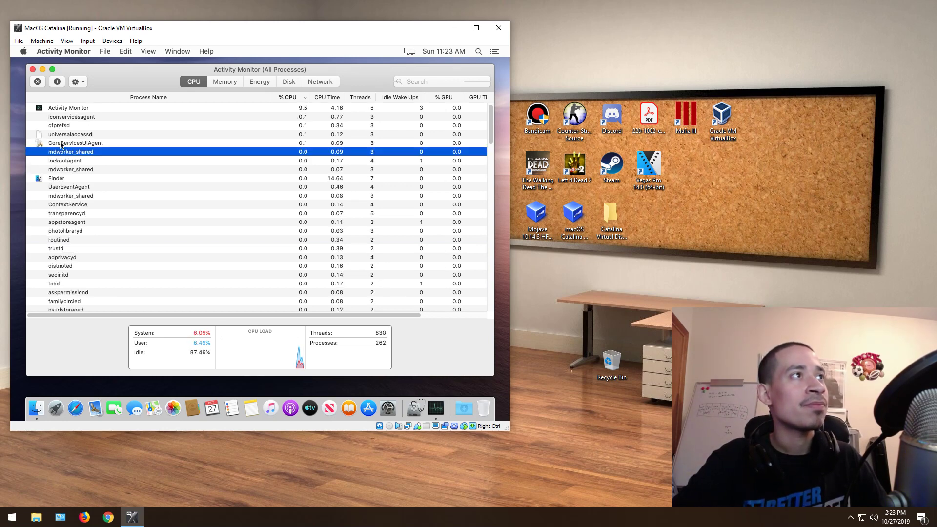
left_click(37, 82)
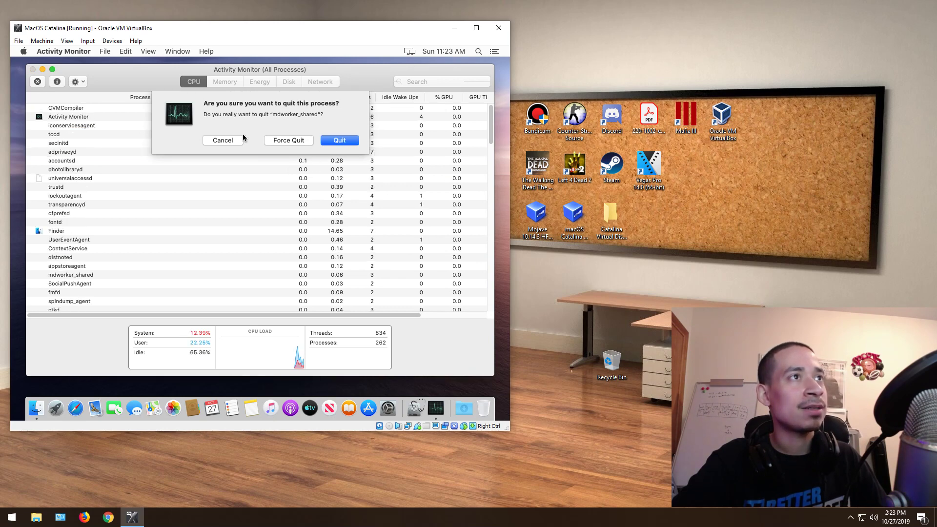
left_click(220, 140)
scroll(99, 188, "down", 10)
scroll(165, 250, "up", 8)
Step: Quit Activity Monitor
left_click(34, 70)
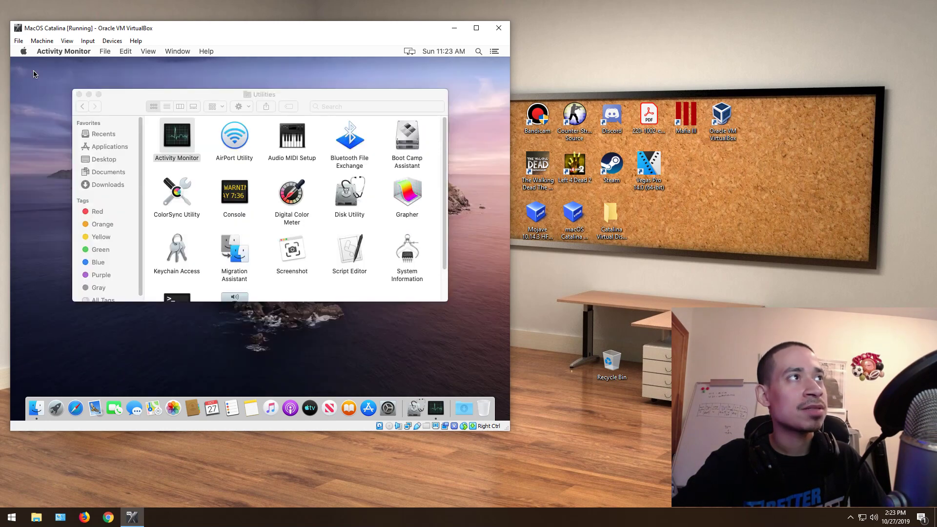
left_click(62, 52)
left_click(73, 128)
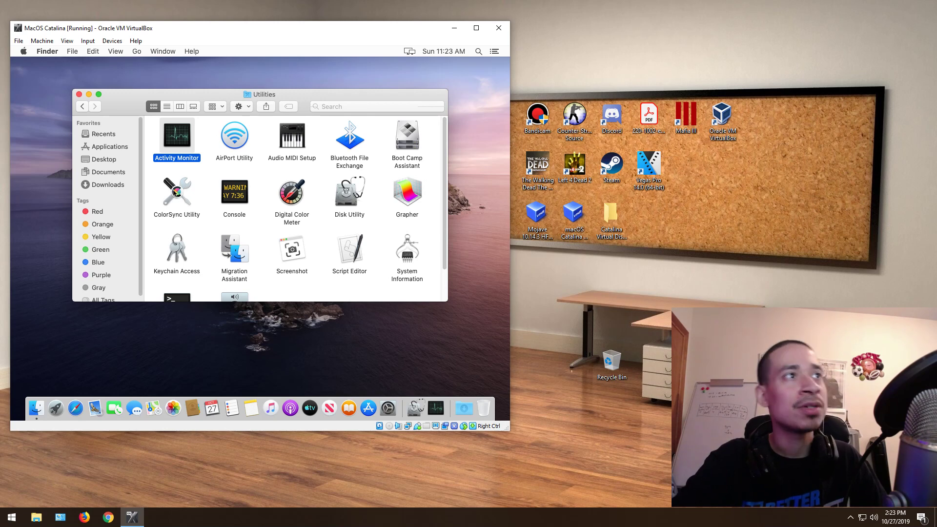
Step: Open ColorSync Utility, view its Profiles and Devices lists, then close it
double_click(175, 190)
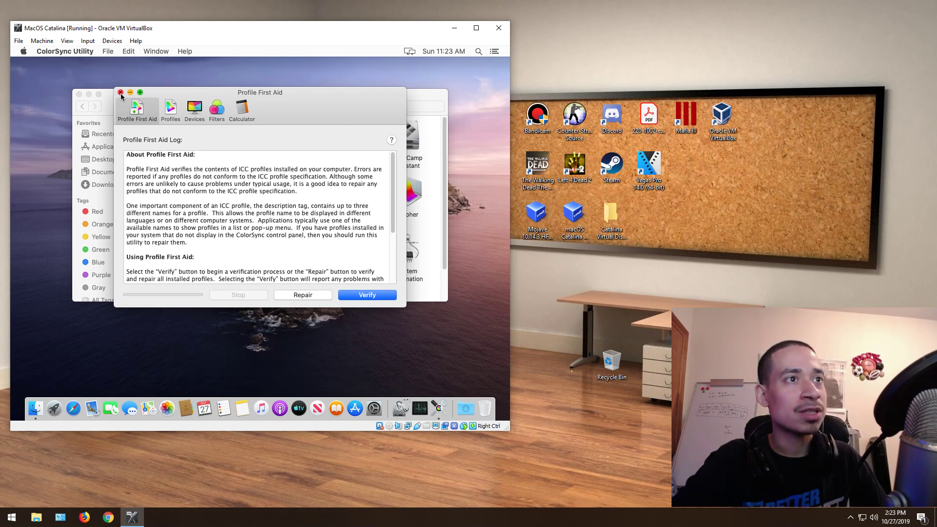
left_click(172, 111)
left_click(194, 110)
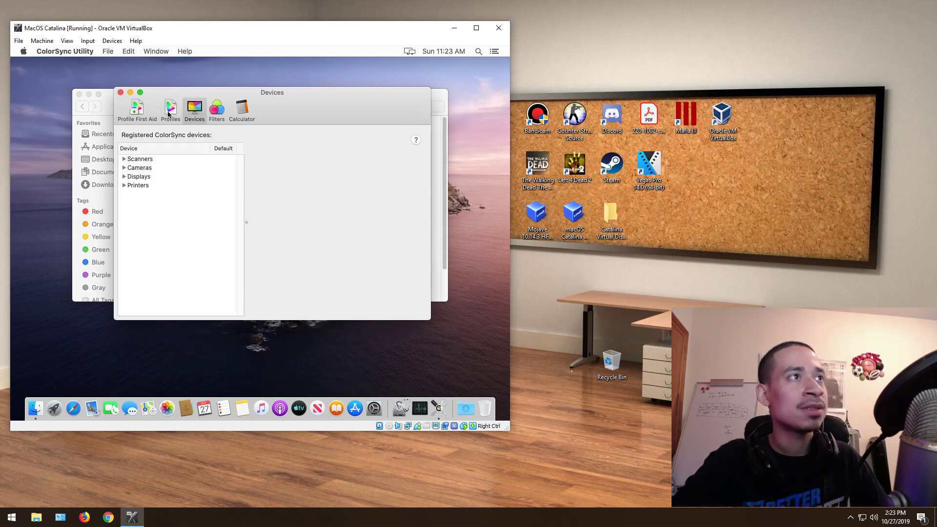
left_click(120, 92)
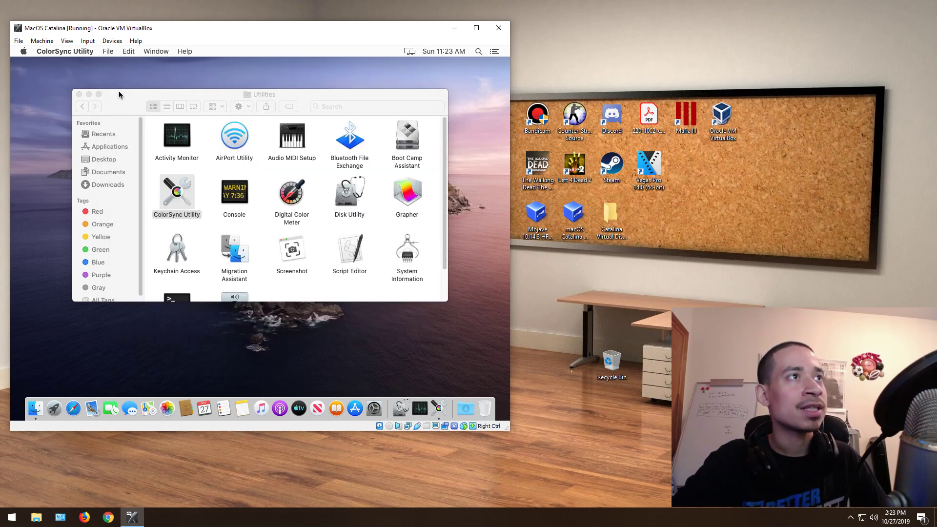
Step: Open Console, start live streaming with Now, then close and confirm closing the window
double_click(249, 204)
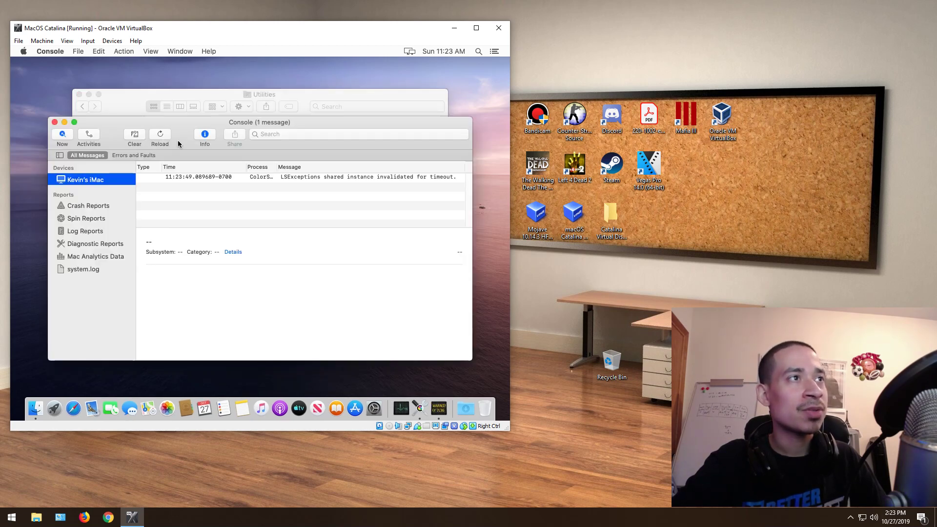
left_click(61, 133)
left_click(55, 122)
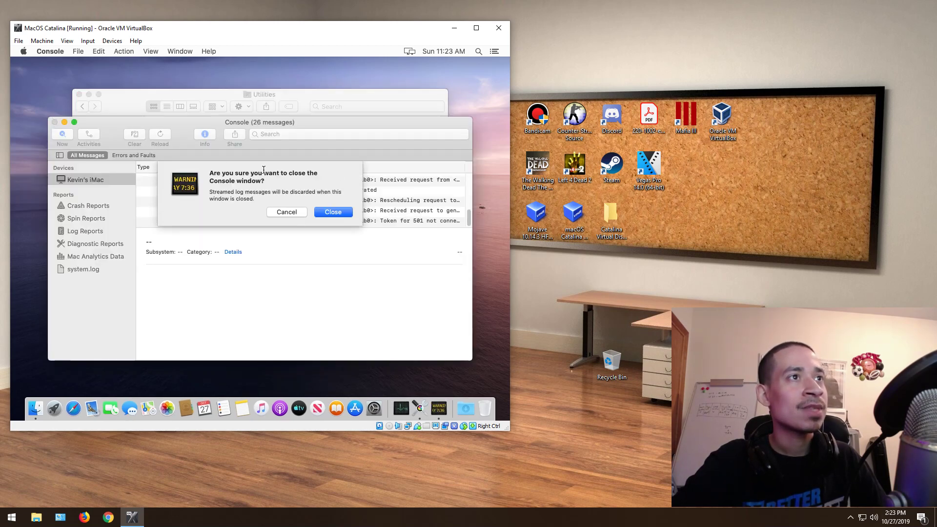
left_click(316, 212)
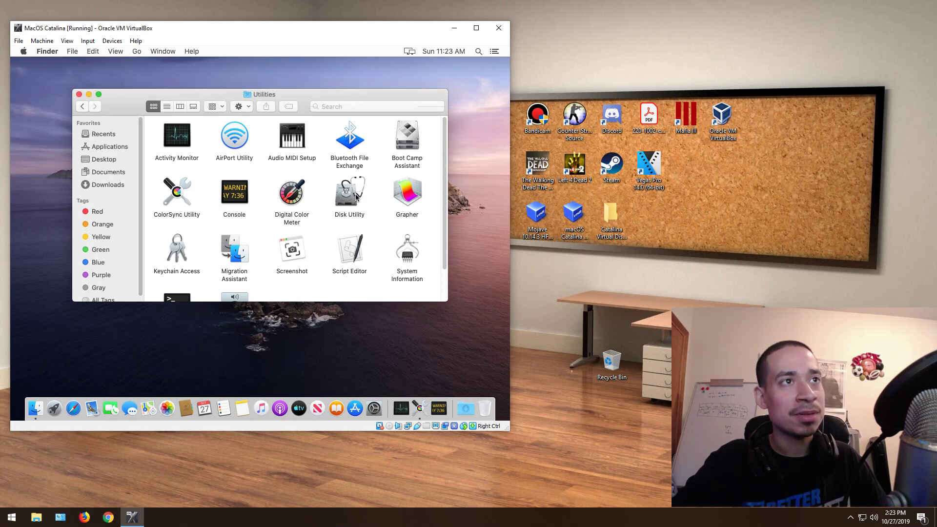
Step: Open Keychain Access and bring up the actions menu for the login private key
double_click(167, 259)
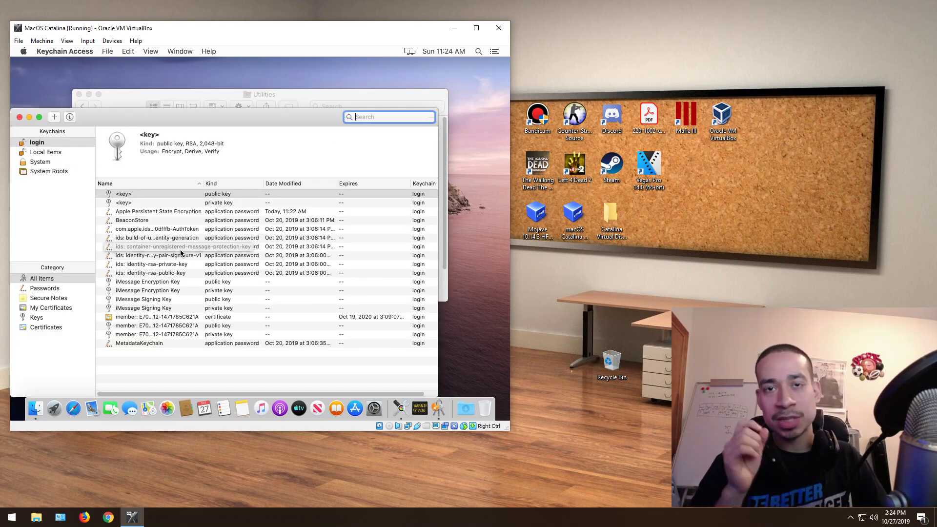
key("Tab")
left_click(142, 232)
key("Up")
key("Up")
key("Up")
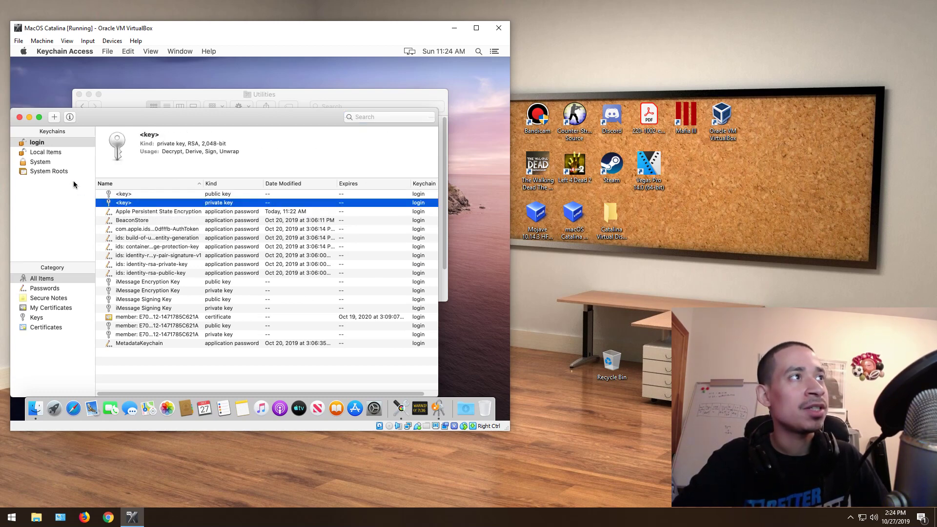
right_click(126, 201)
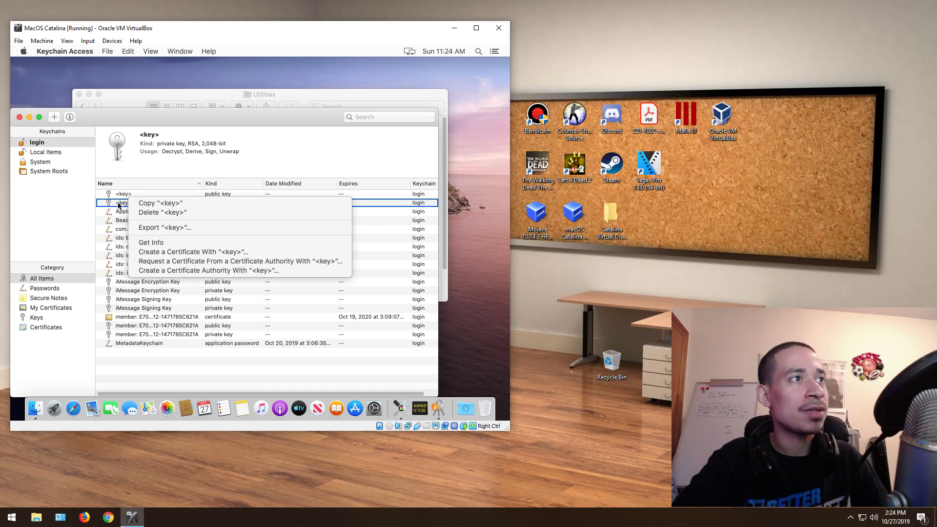
right_click(117, 205)
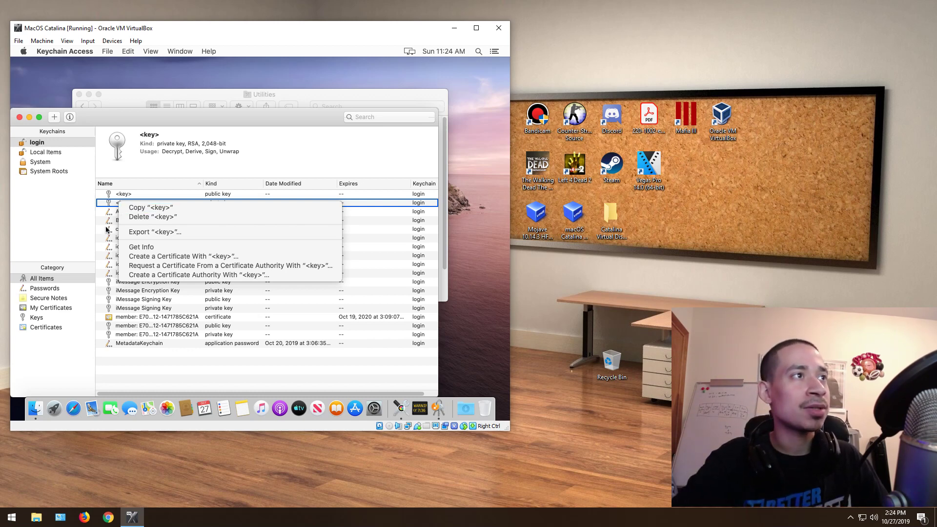
Step: Dismiss the menu, close Keychain Access and bring Utilities to the front
left_click(72, 181)
left_click(19, 117)
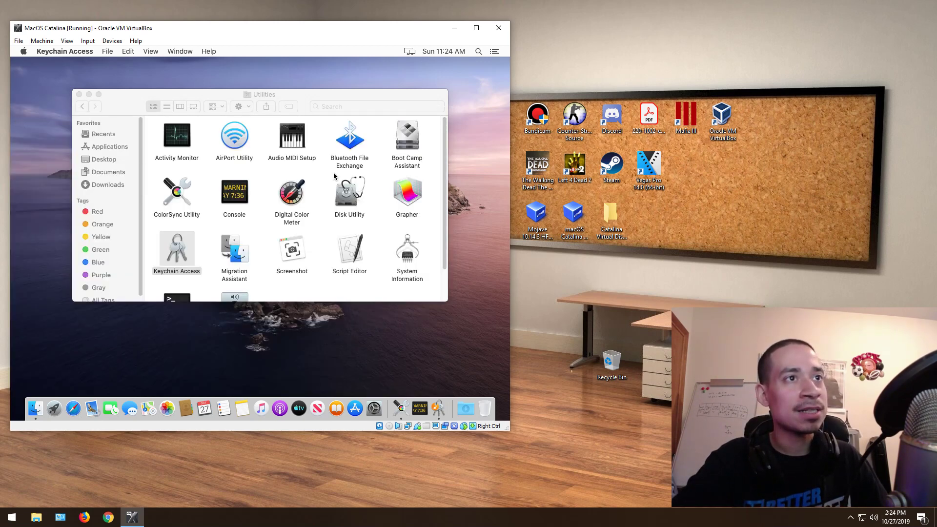
left_click(311, 279)
Step: Launch Screenshot and cancel it with Esc, then scroll through the Utilities folder
double_click(285, 257)
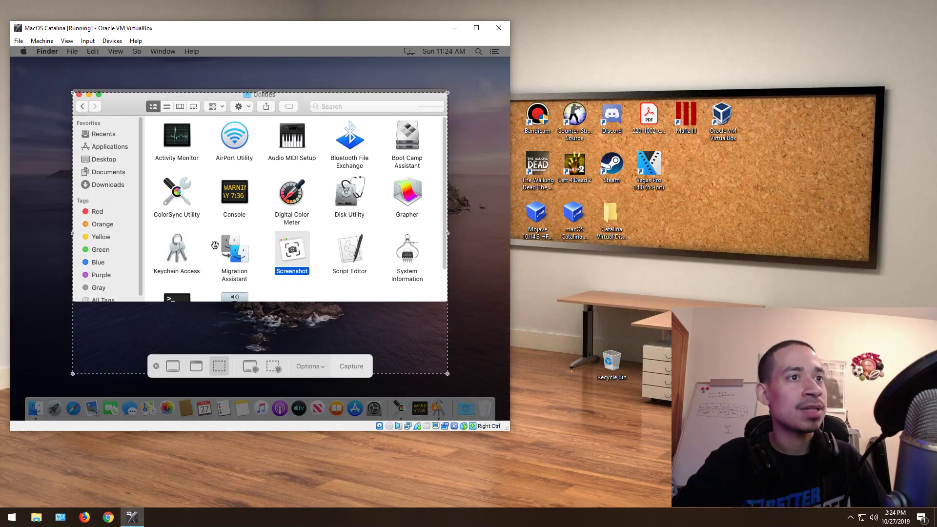
key("Escape")
left_click(356, 250)
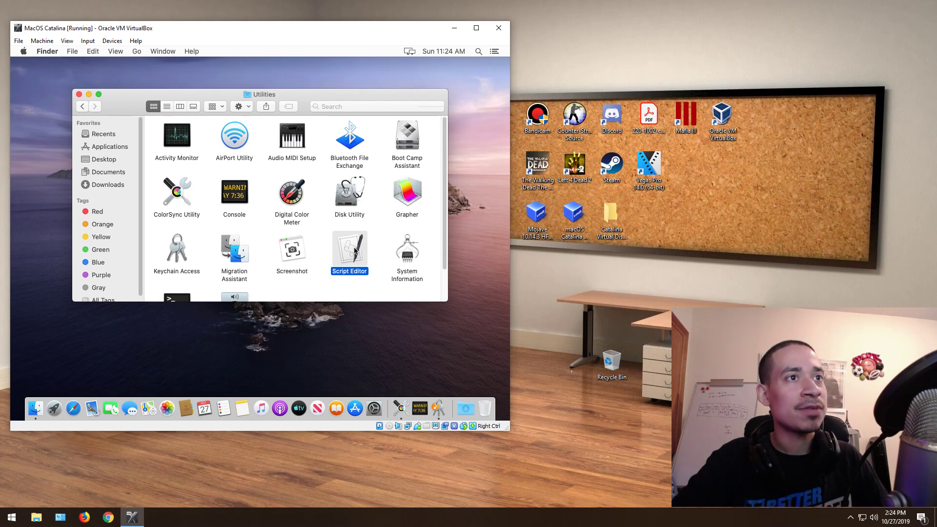
scroll(440, 263, "down", 1)
scroll(444, 294, "down", 2)
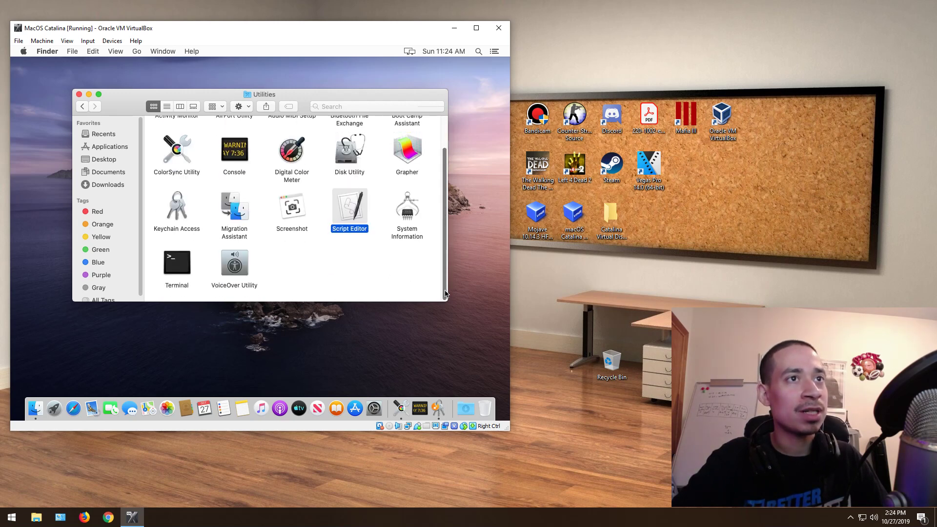
Step: View Apple Pay, Card Reader, Graphics/Displays and SATA details in System Information, then launch Terminal
double_click(412, 214)
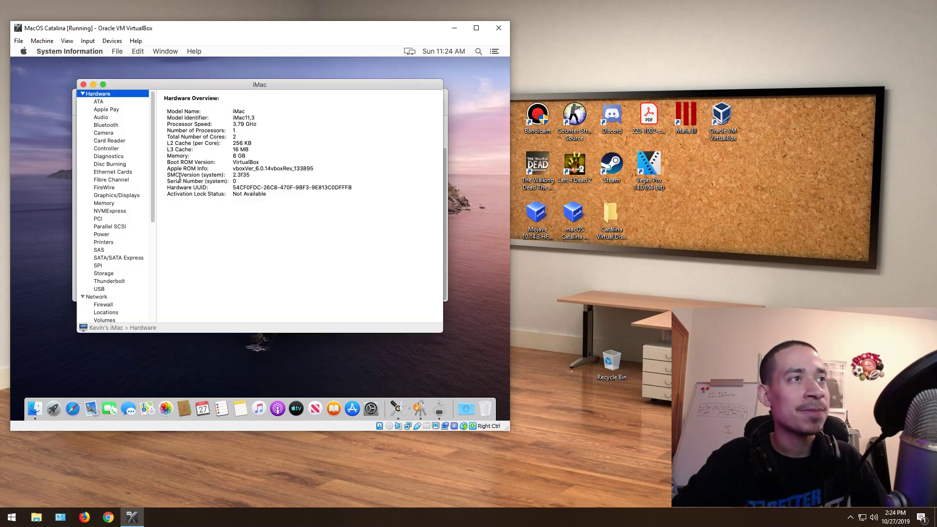
left_click(124, 112)
left_click(109, 142)
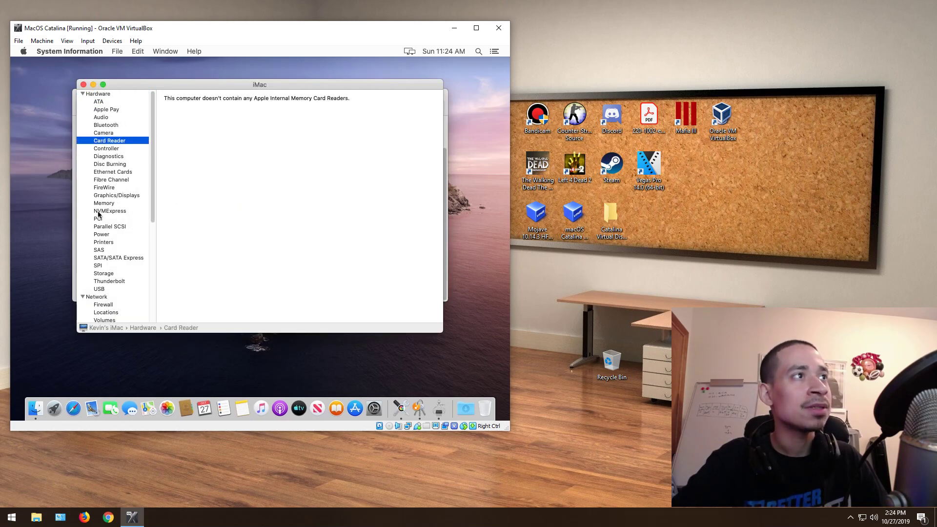
left_click(112, 195)
left_click(109, 258)
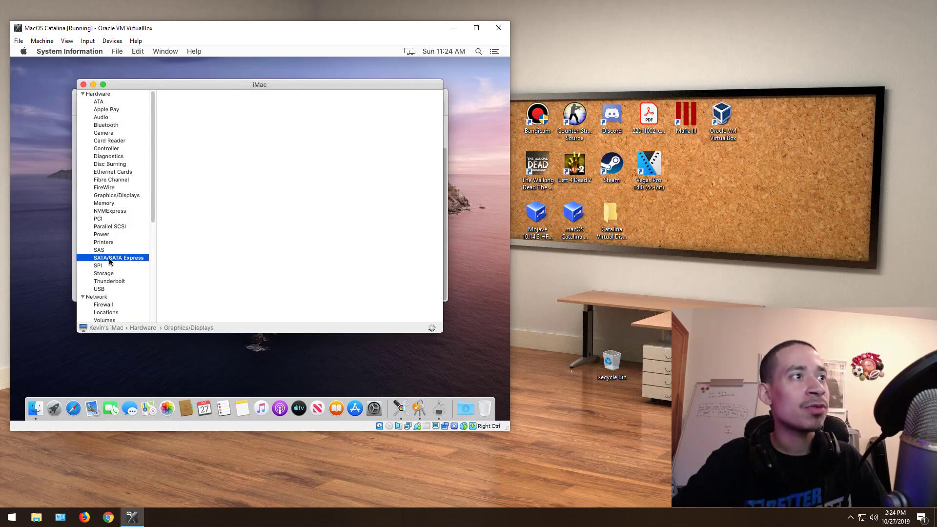
left_click(83, 85)
double_click(181, 285)
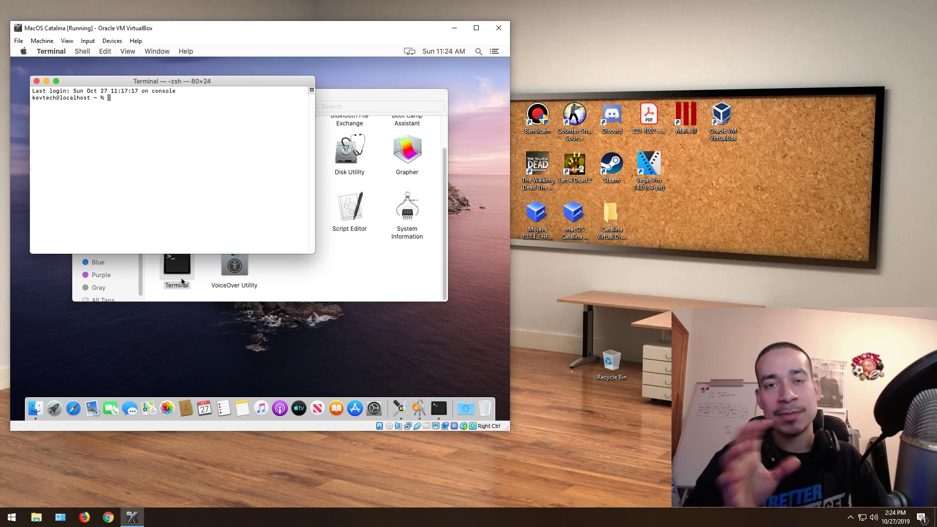
left_click(11, 517)
Step: On the host, open Command Prompt and run ping google.com, then return to the VM
type("cmd")
key("Return")
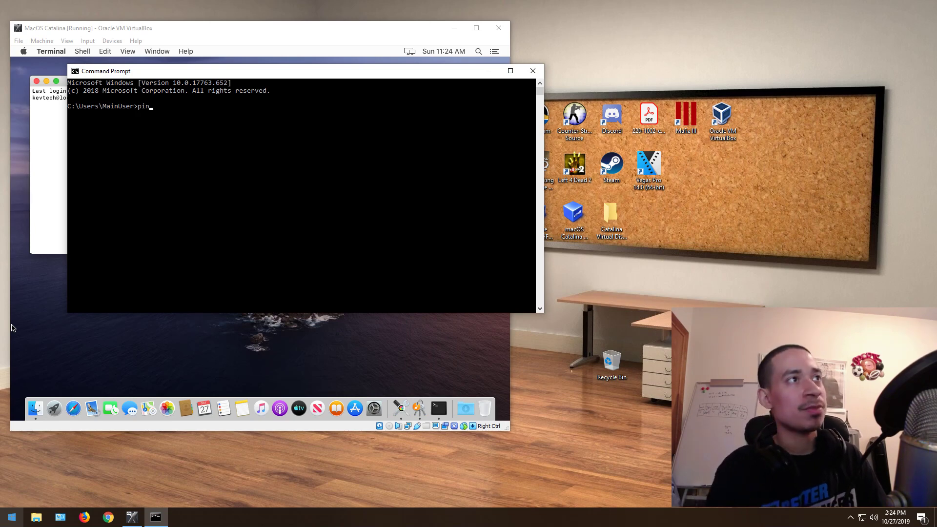
type("ping google.com")
key("Return")
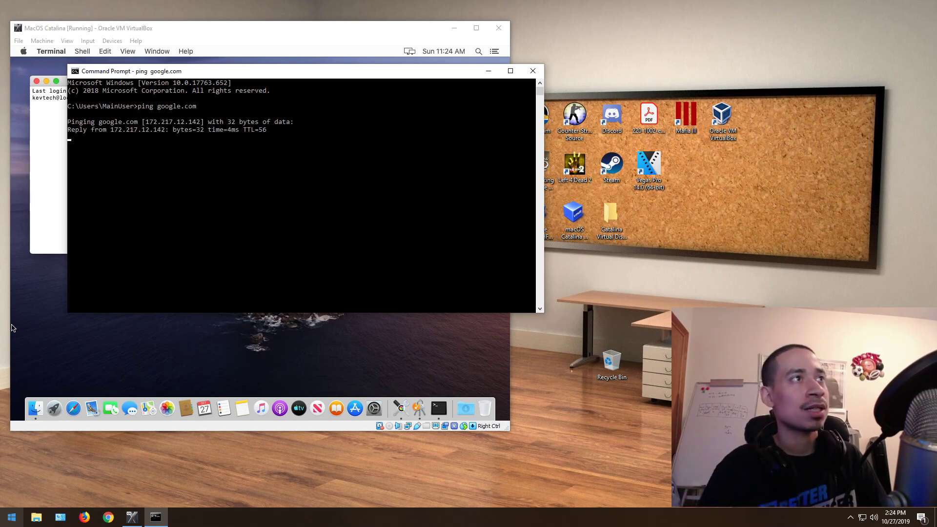
left_click(46, 123)
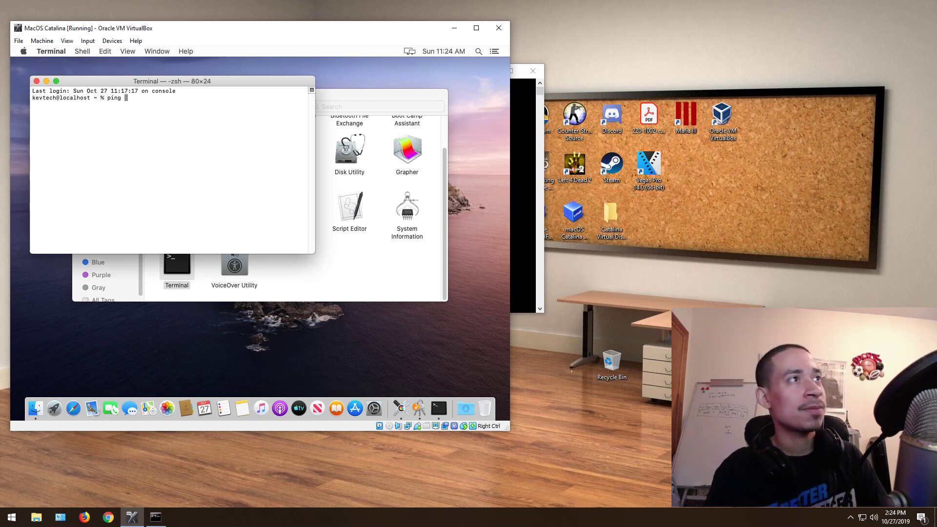
Step: Run ping google.com in Terminal, then close the window
type("ping google.com")
key("Return")
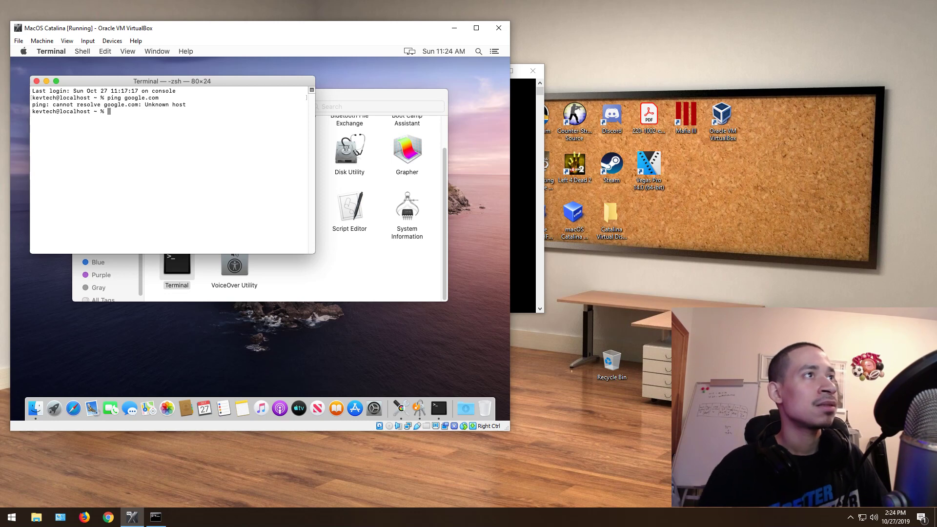
left_click(37, 81)
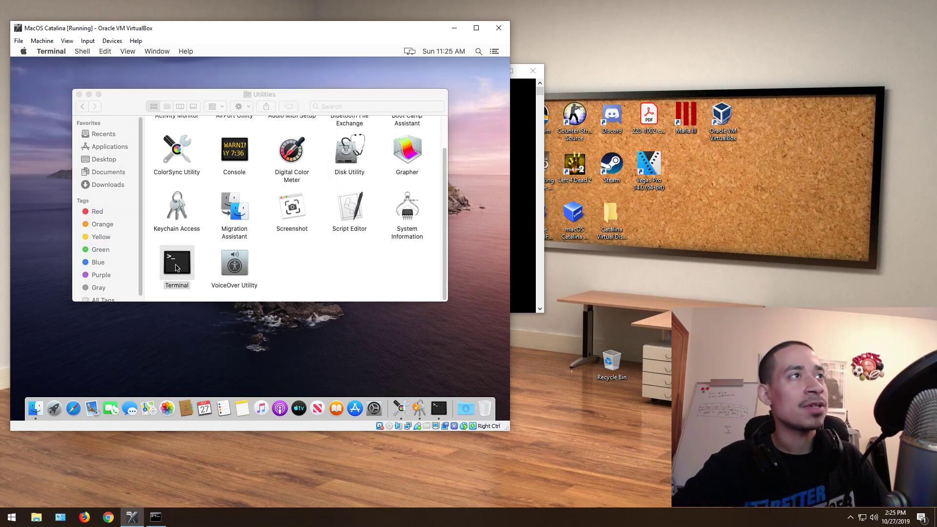
Step: Reopen Terminal, run ifconfig, close it and activate the Utilities window
double_click(182, 272)
type("ifconfig")
key("Return")
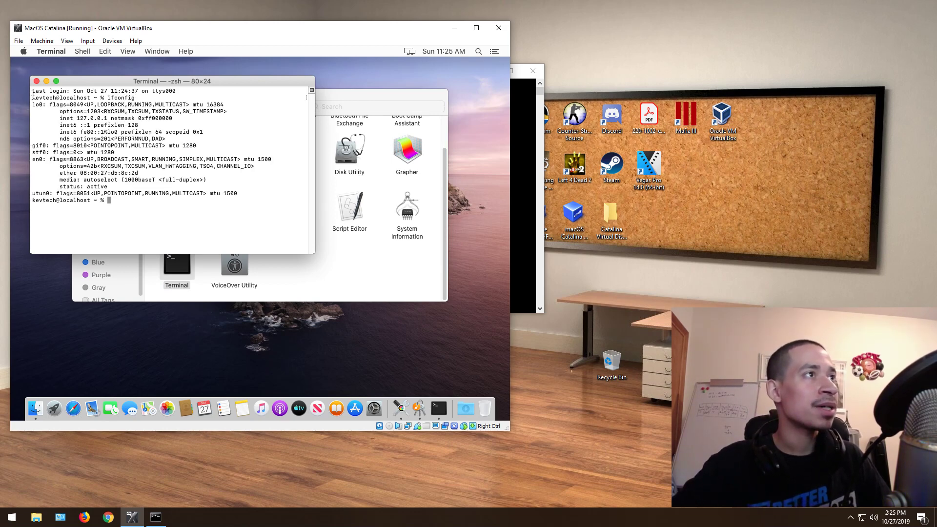
left_click(36, 82)
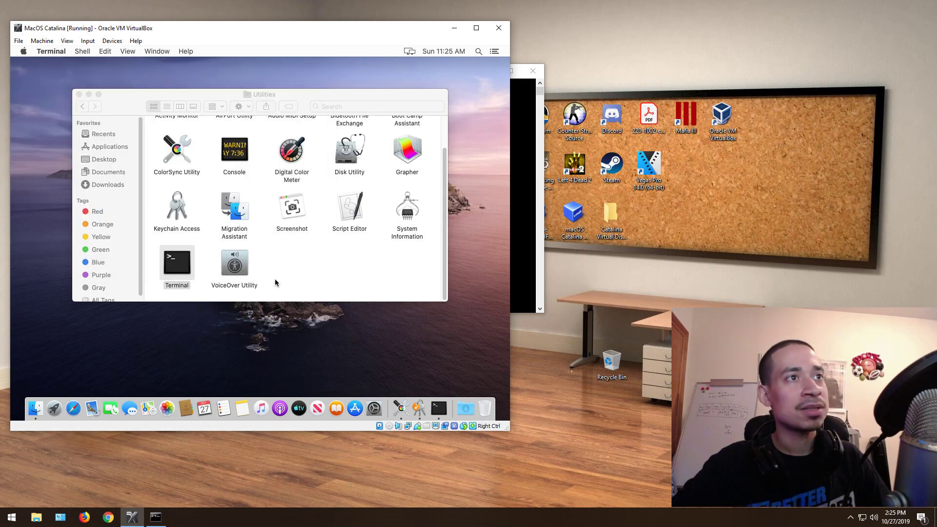
left_click(247, 273)
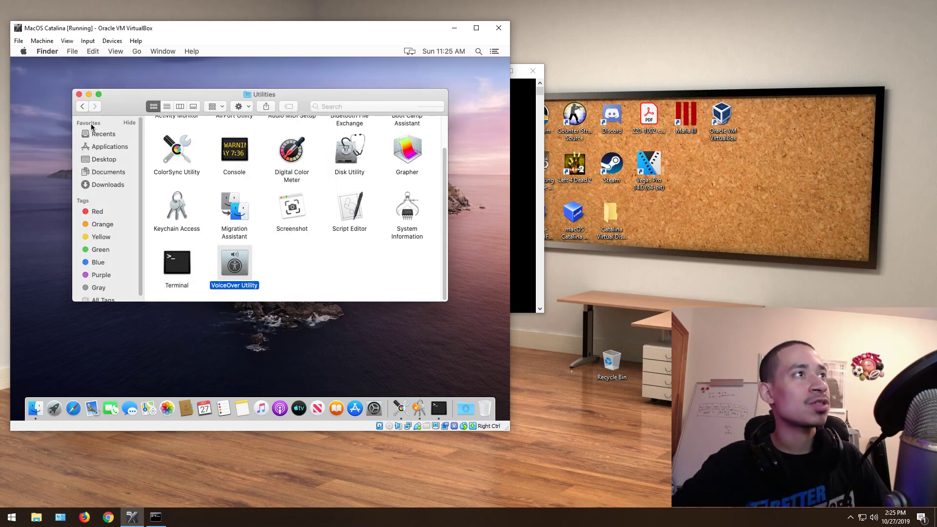
Step: Close Utilities, then force quit Keychain Access via Apple menu's Force Quit Applications
left_click(79, 94)
left_click(23, 51)
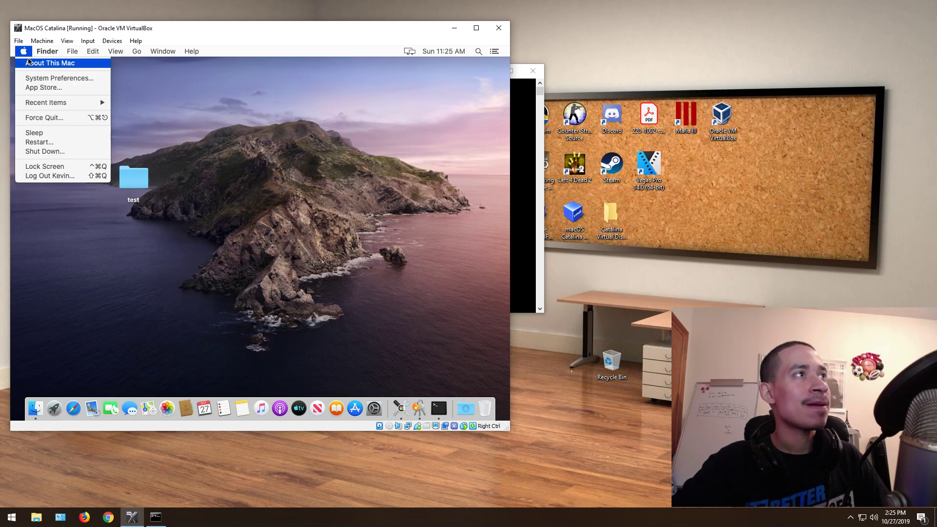
left_click(78, 118)
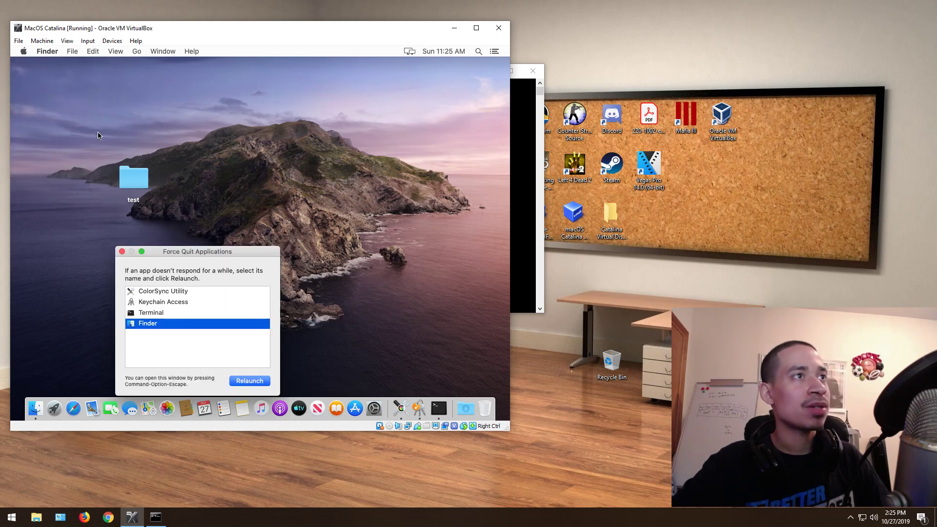
left_click(163, 302)
left_click(260, 384)
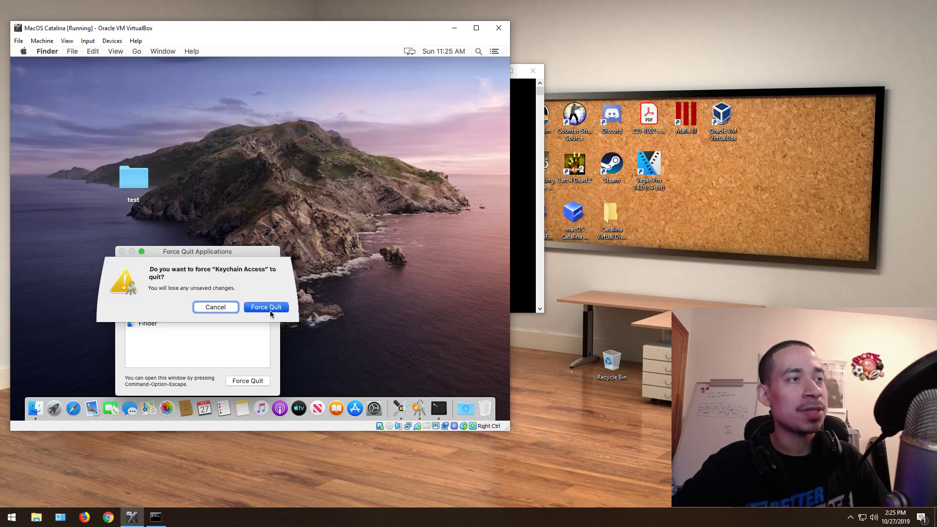
left_click(269, 308)
Step: Force quit ColorSync Utility and Terminal, confirming each
left_click(247, 381)
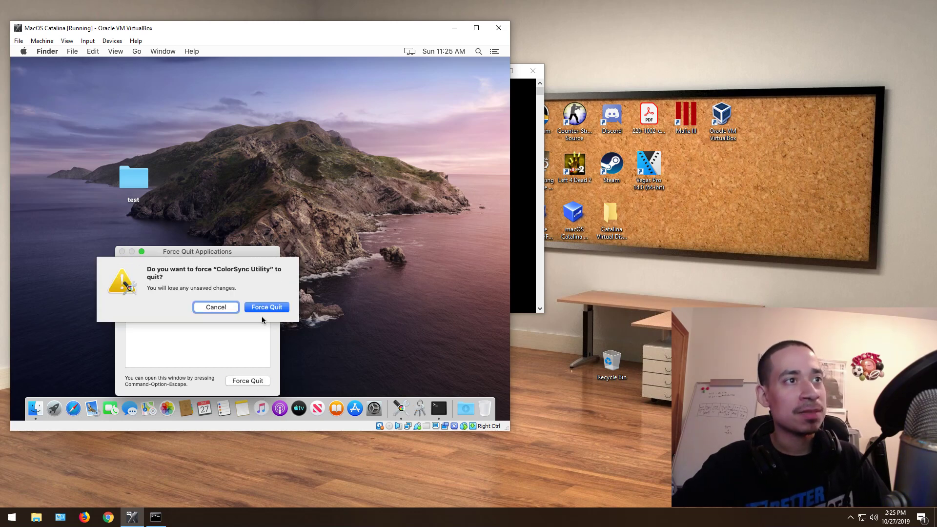
left_click(266, 309)
left_click(161, 292)
left_click(248, 380)
left_click(266, 301)
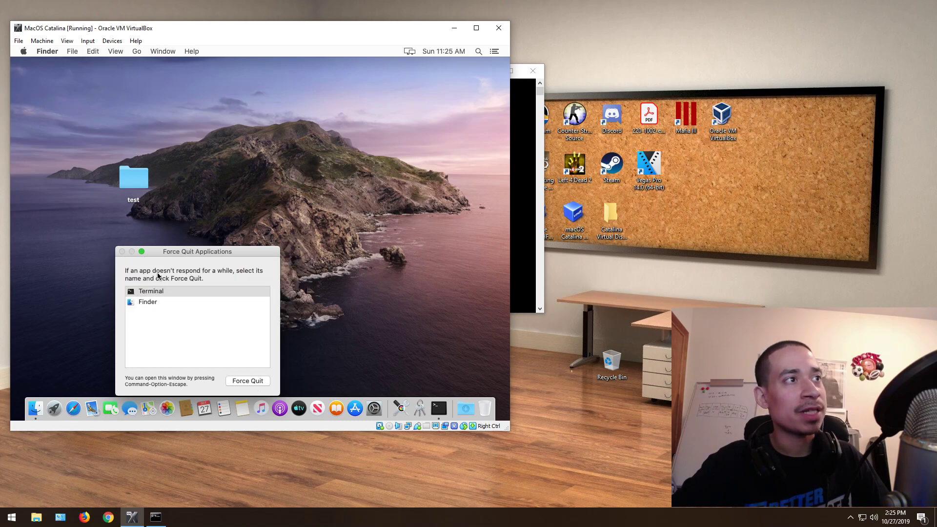
Step: In System Preferences' General pane, switch appearance to Dark, then Auto, then back to Light
left_click(122, 251)
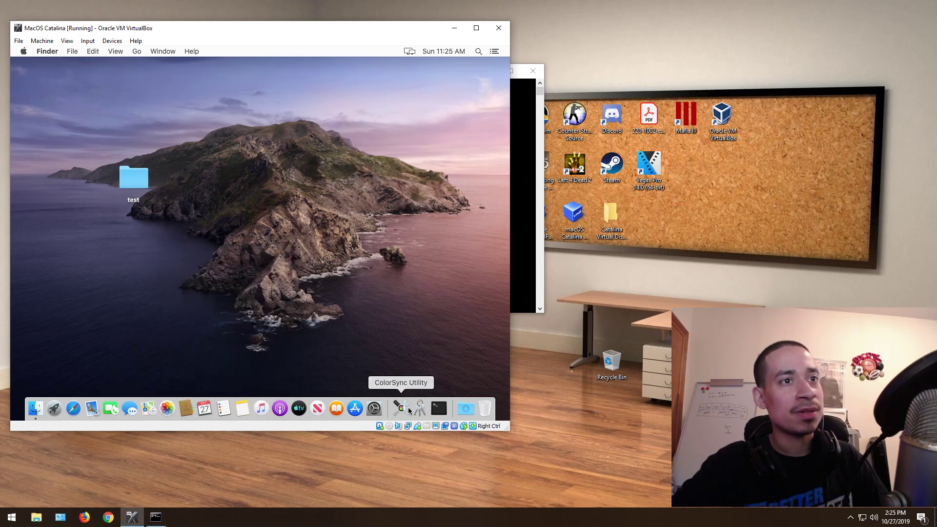
left_click(374, 408)
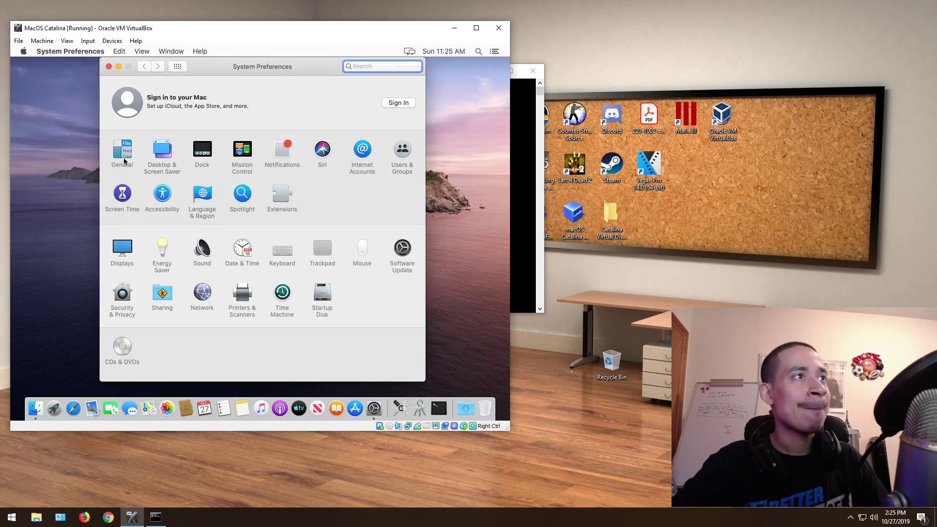
left_click(125, 158)
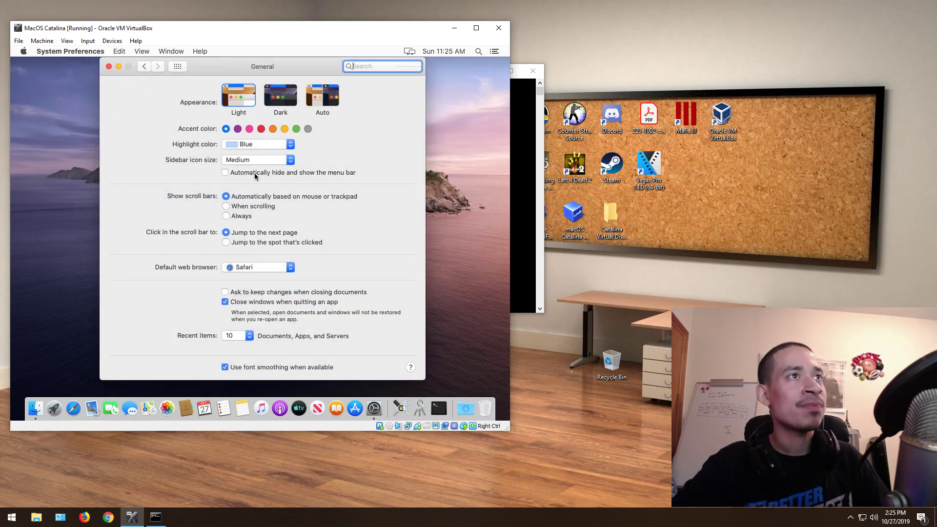
left_click(279, 99)
left_click(323, 106)
left_click(232, 100)
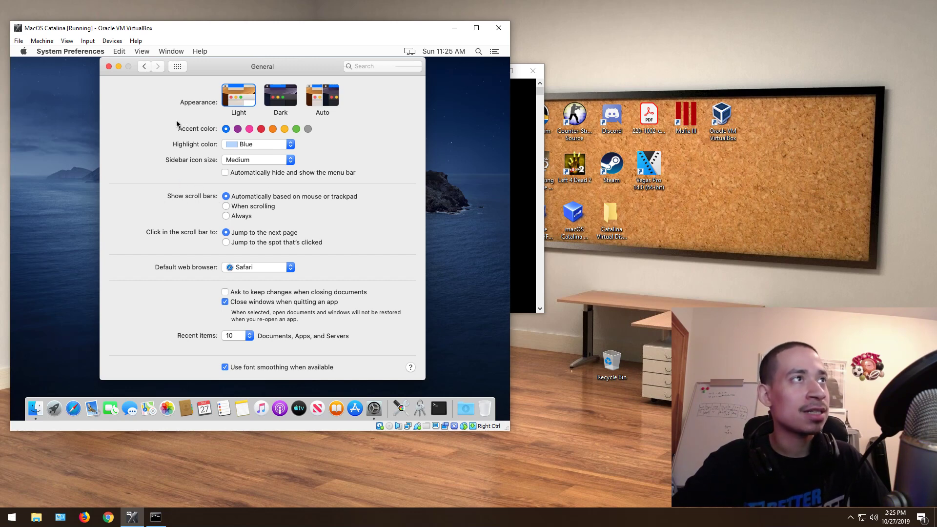
Step: Open Desktop & Screen Saver's Screen Saver section and review Flurry's options without changing them
left_click(145, 67)
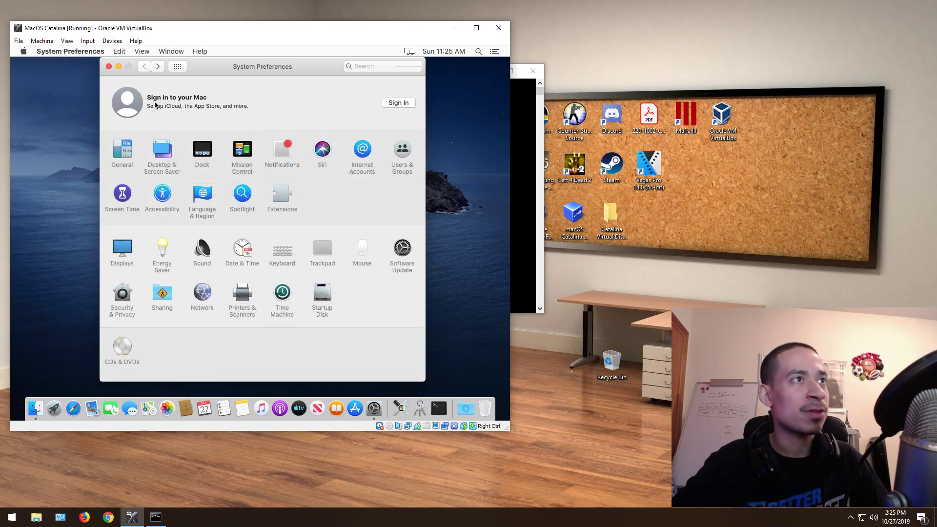
left_click(159, 169)
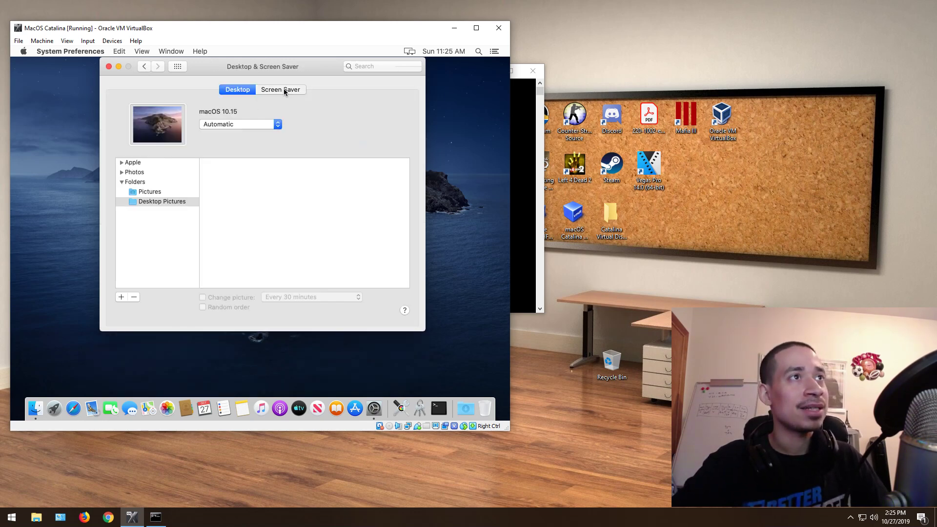
left_click(283, 90)
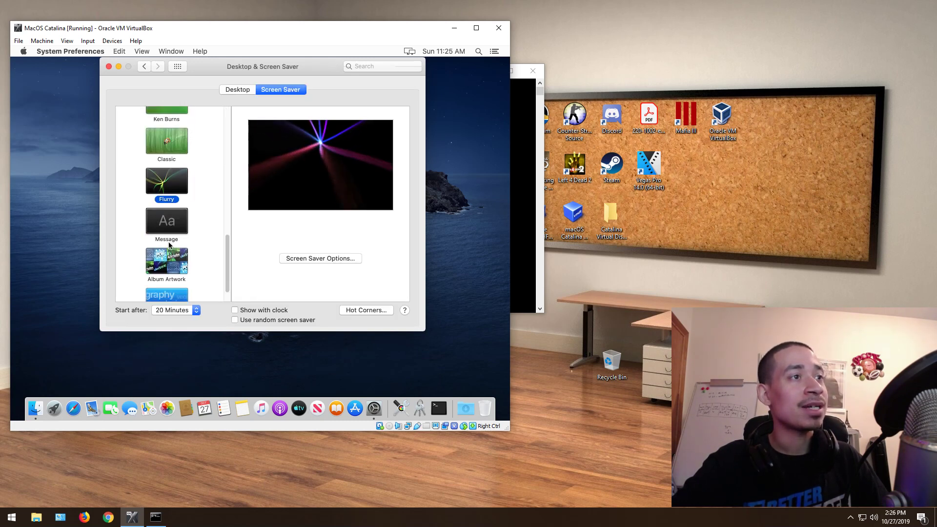
scroll(169, 245, "up", 3)
scroll(169, 245, "down", 2)
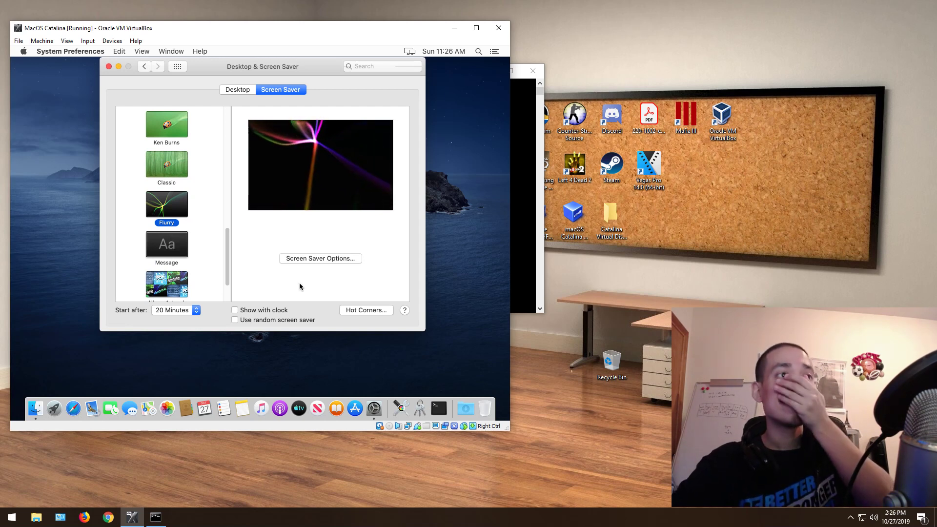
left_click(314, 260)
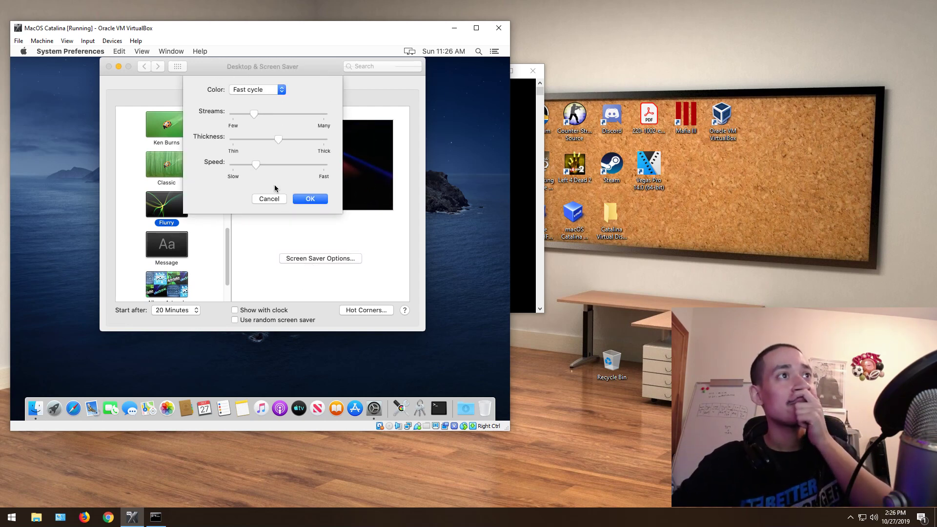
left_click(268, 200)
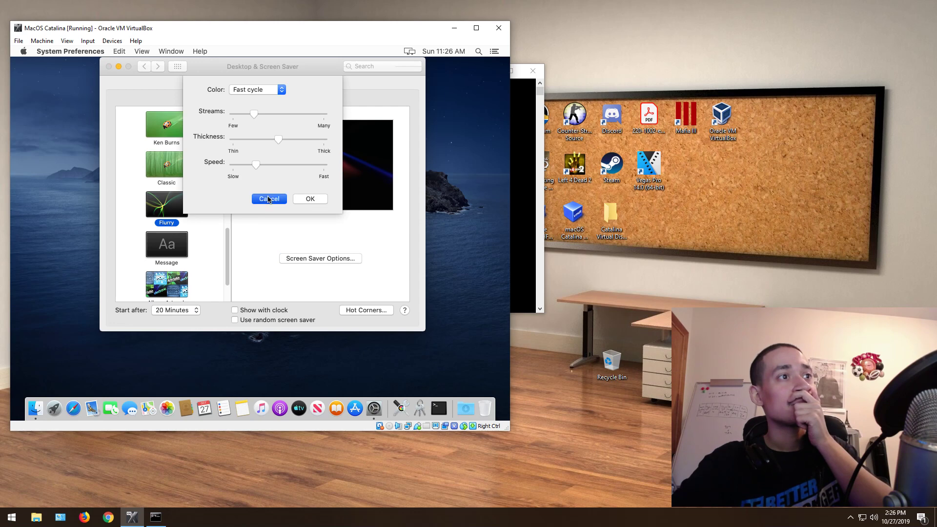
Step: View the Dock and Mission Control settings, returning to the overview after each
left_click(143, 68)
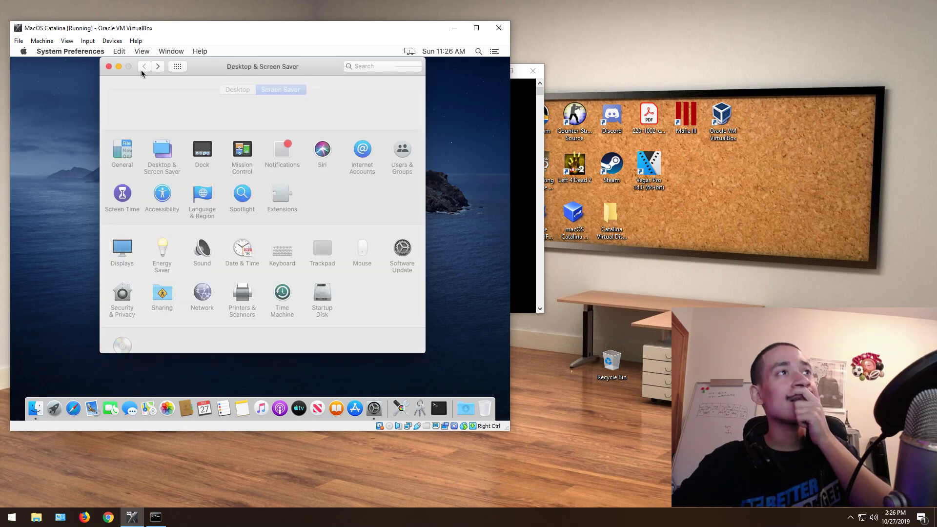
left_click(204, 158)
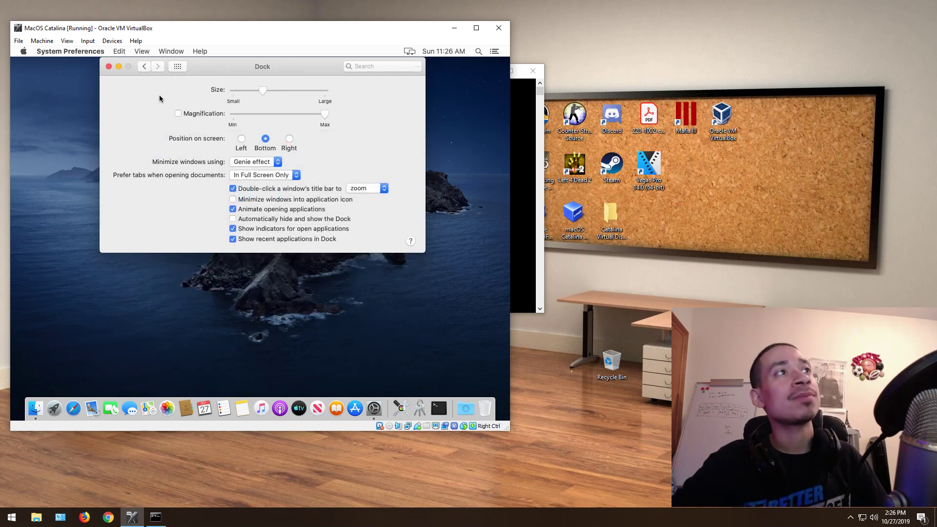
left_click(148, 64)
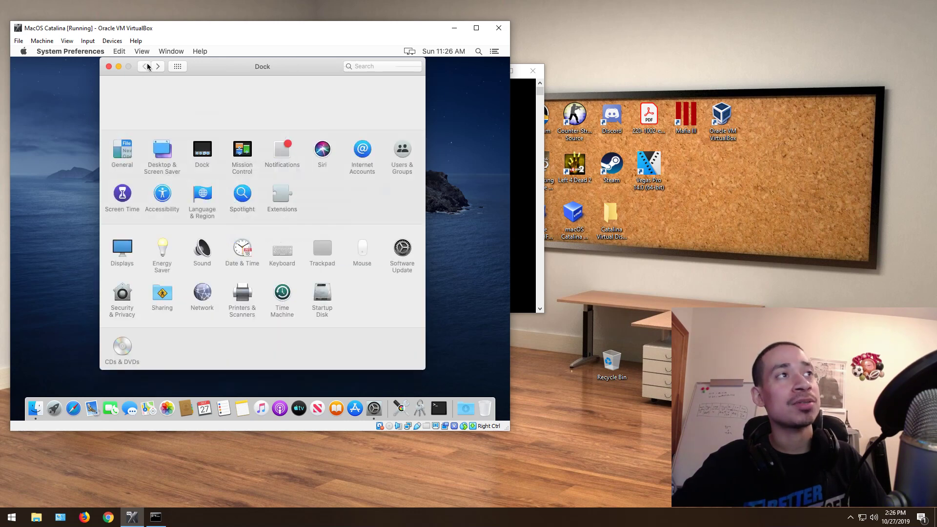
left_click(247, 175)
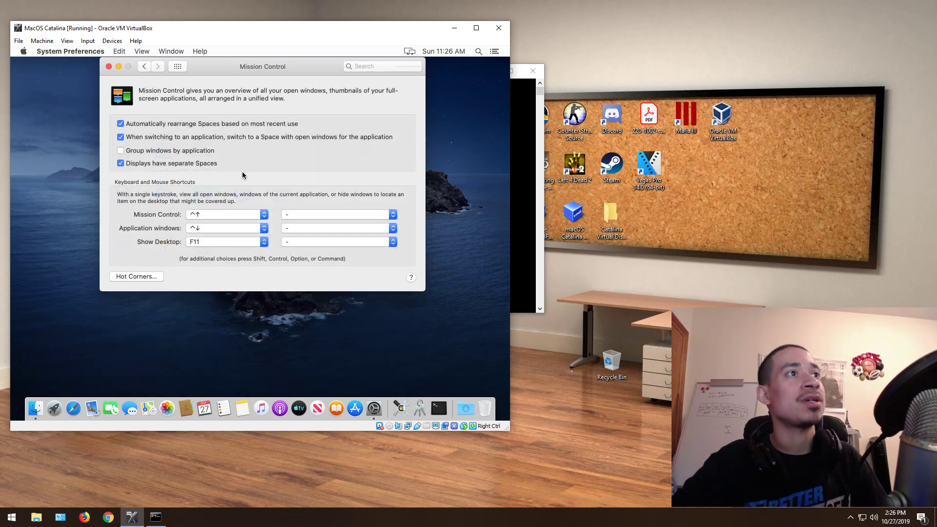
left_click(144, 67)
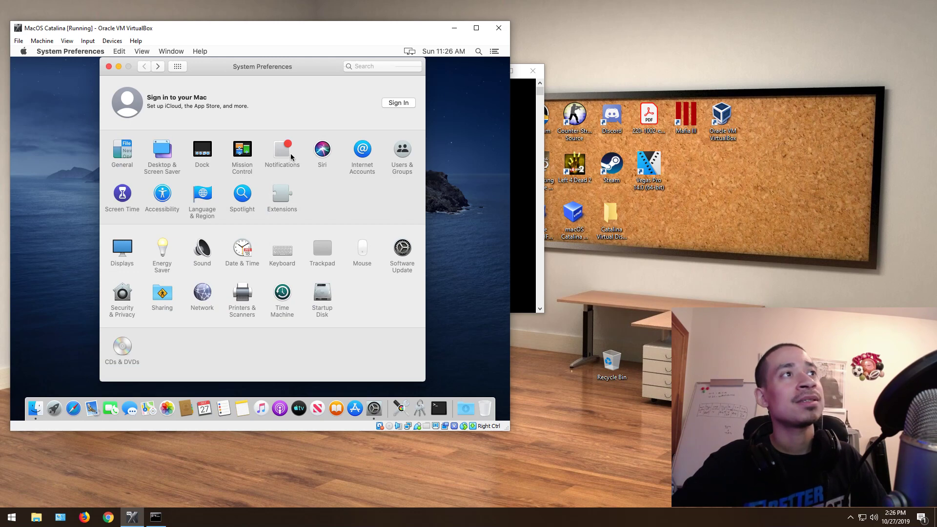
Step: Browse the Notifications settings and the empty Internet Accounts pane, then return to the overview
left_click(292, 157)
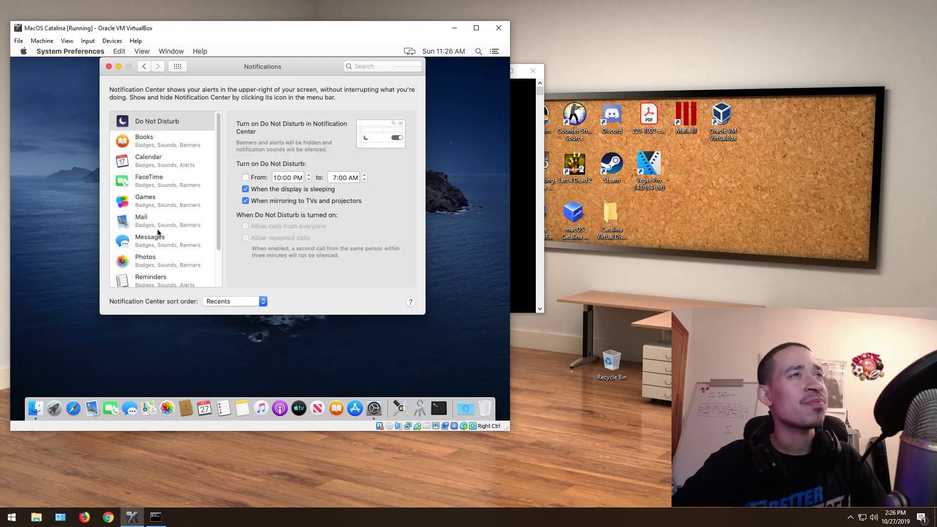
scroll(209, 185, "down", 1)
scroll(220, 233, "down", 1)
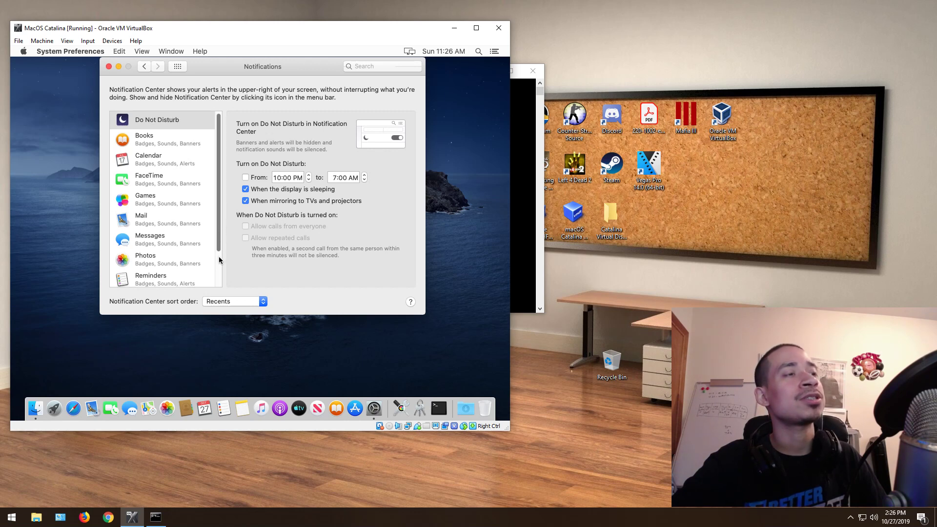
left_click(219, 277)
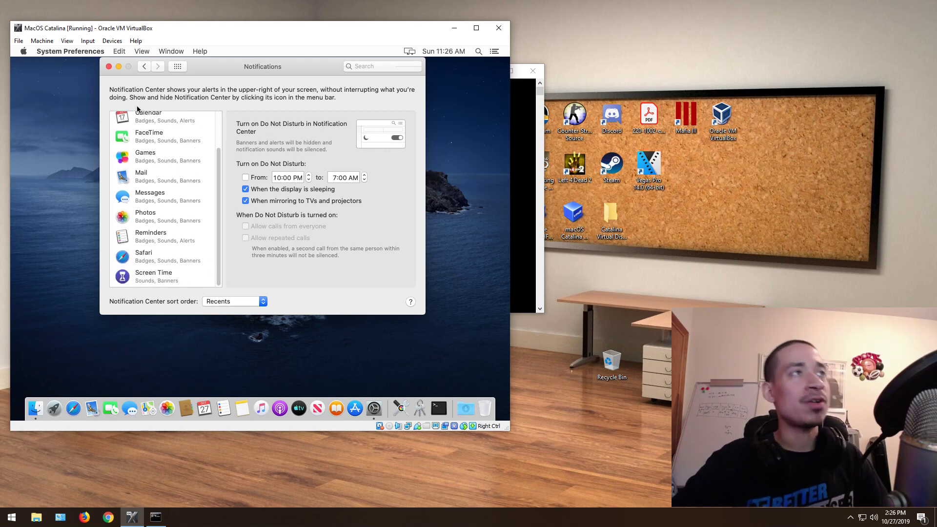
left_click(145, 67)
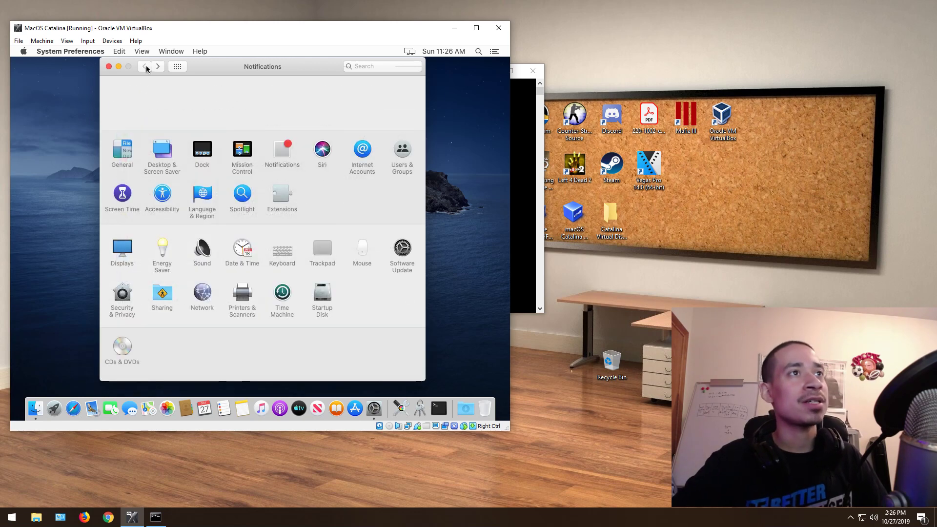
left_click(370, 157)
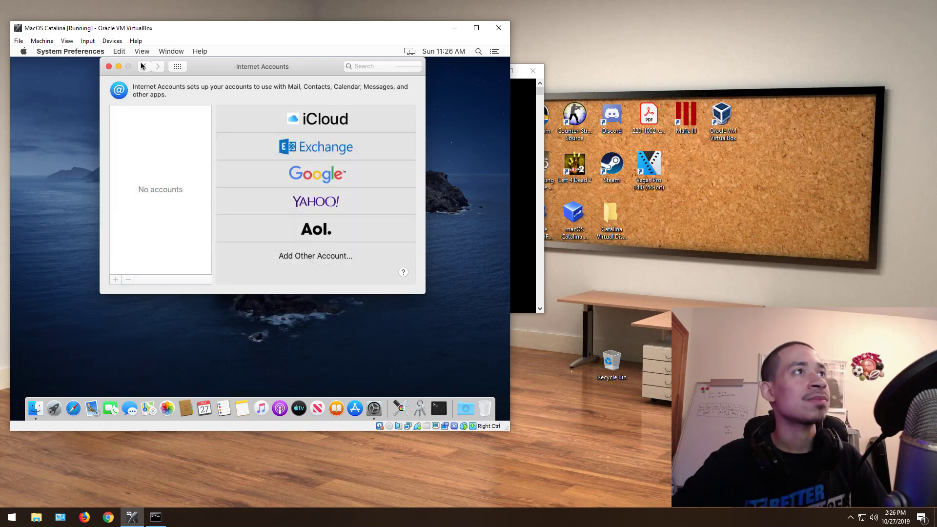
left_click(142, 67)
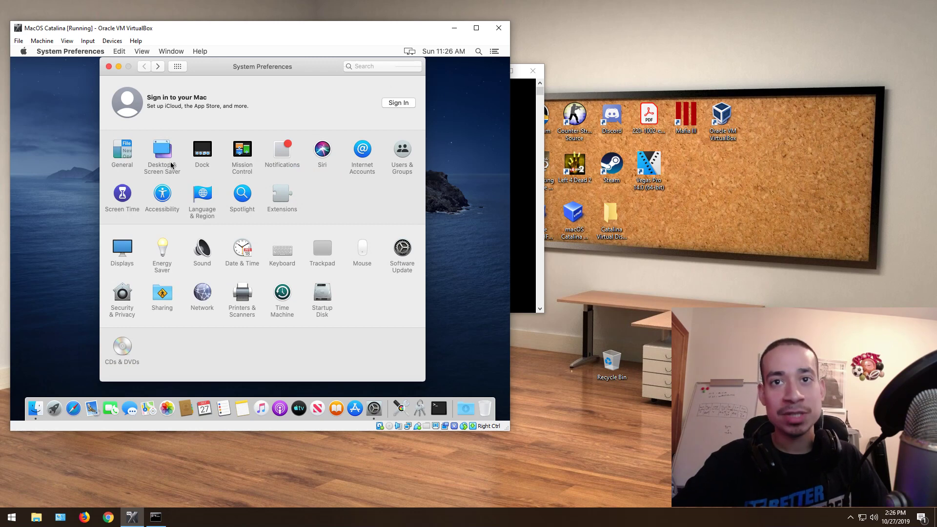
Step: Open Users & Groups, request unlocking its settings, then go for Force Quit in the Apple menu
left_click(396, 160)
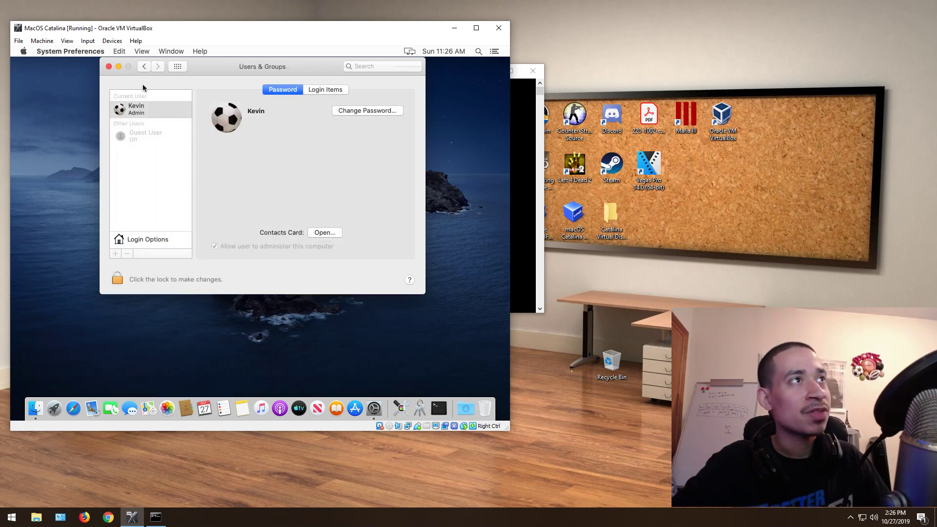
left_click(121, 281)
left_click(350, 170)
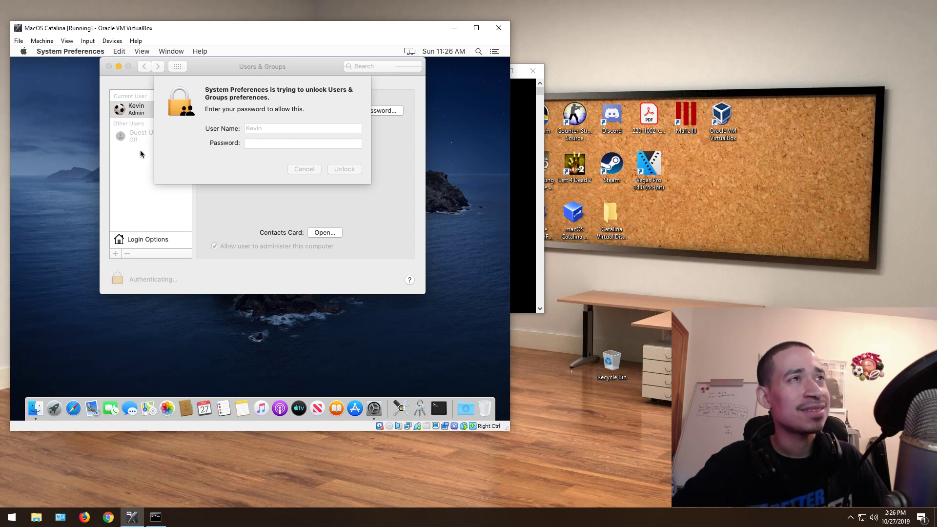
left_click(27, 53)
left_click(37, 117)
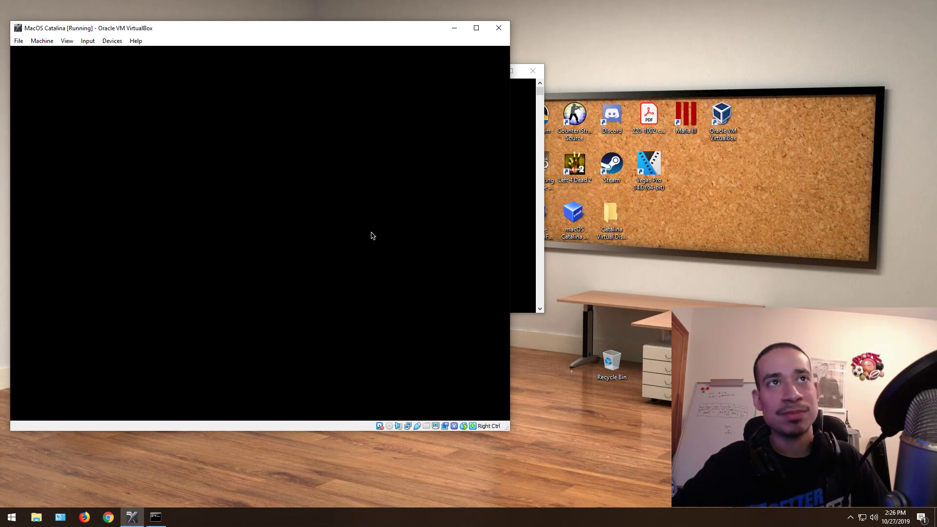
Step: Close the Command Prompt window, force quit System Preferences, and close the Force Quit window
left_click(512, 238)
left_click(533, 70)
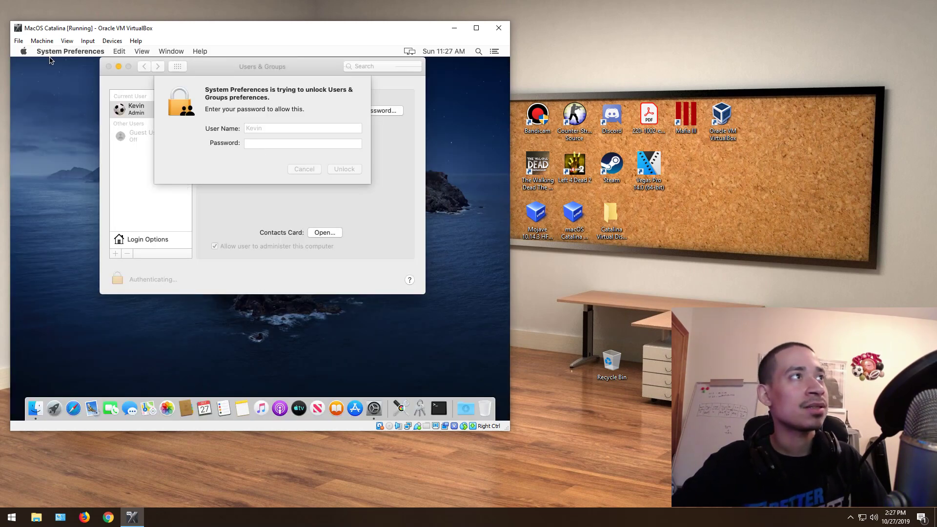
left_click(25, 52)
left_click(35, 118)
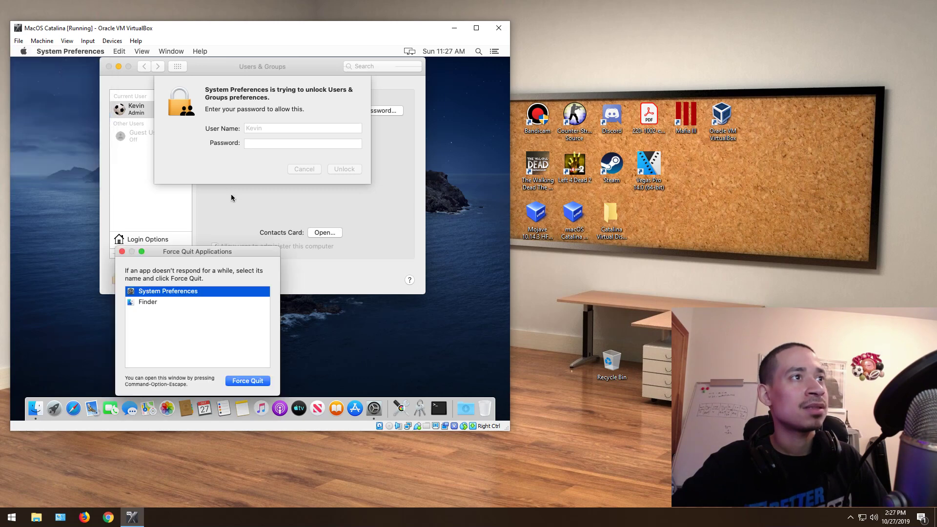
left_click(246, 384)
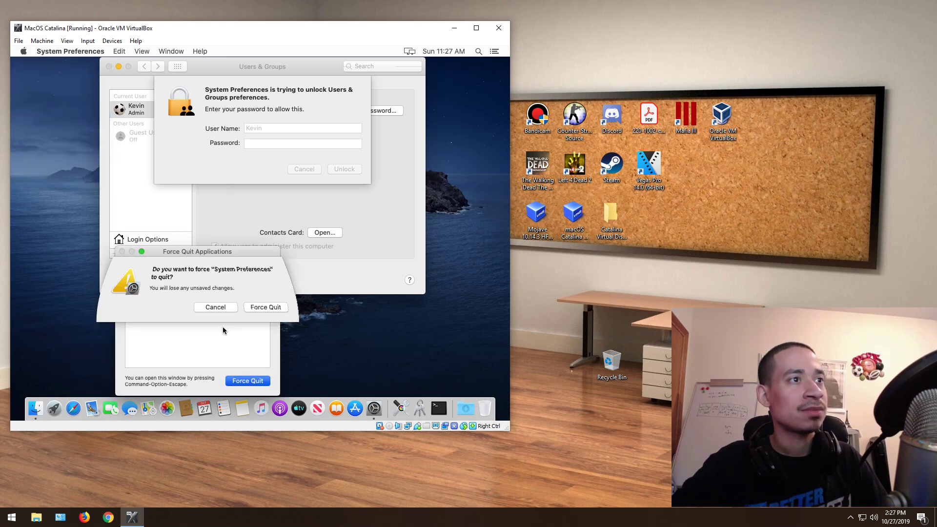
left_click(263, 308)
left_click(122, 251)
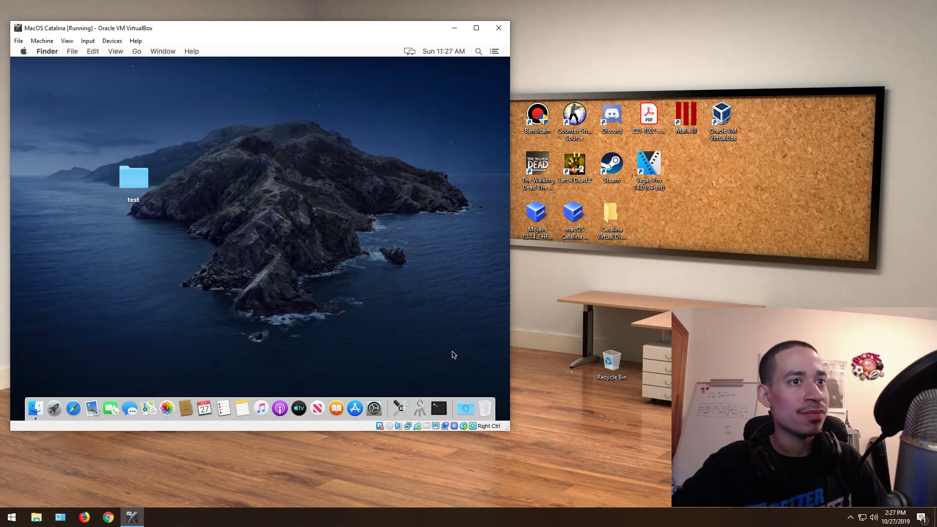
Step: Relaunch System Preferences and glance at the Users & Groups pane
left_click(373, 408)
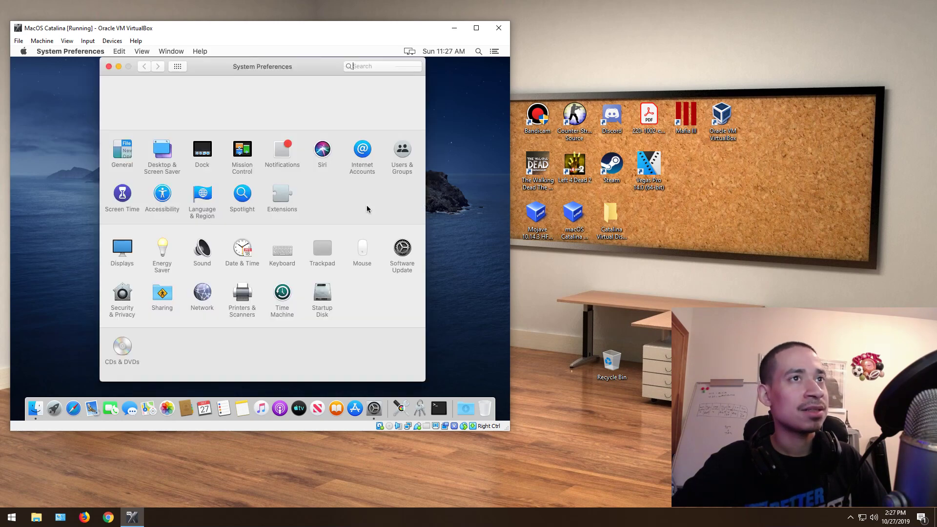
left_click(110, 196)
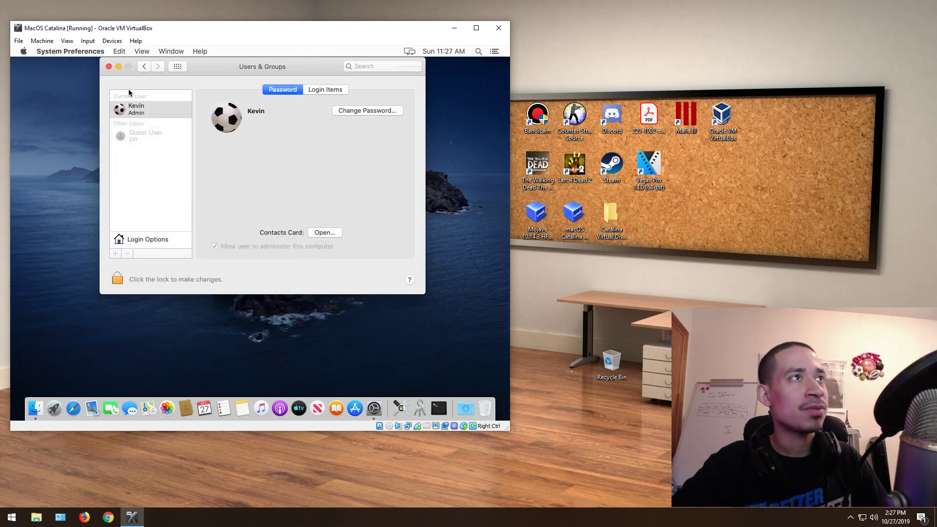
left_click(145, 67)
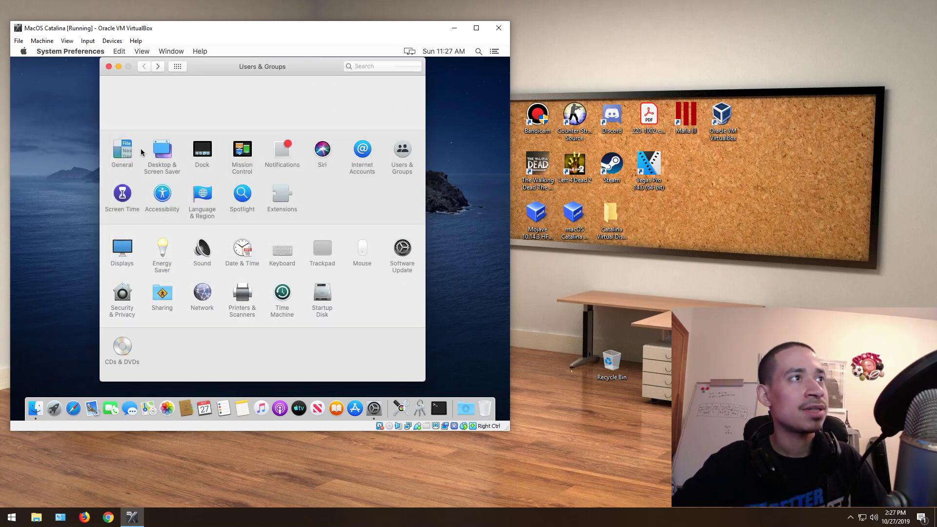
Step: Browse Screen Time's App Limits, Content & Privacy and Options, then return to the overview
left_click(123, 193)
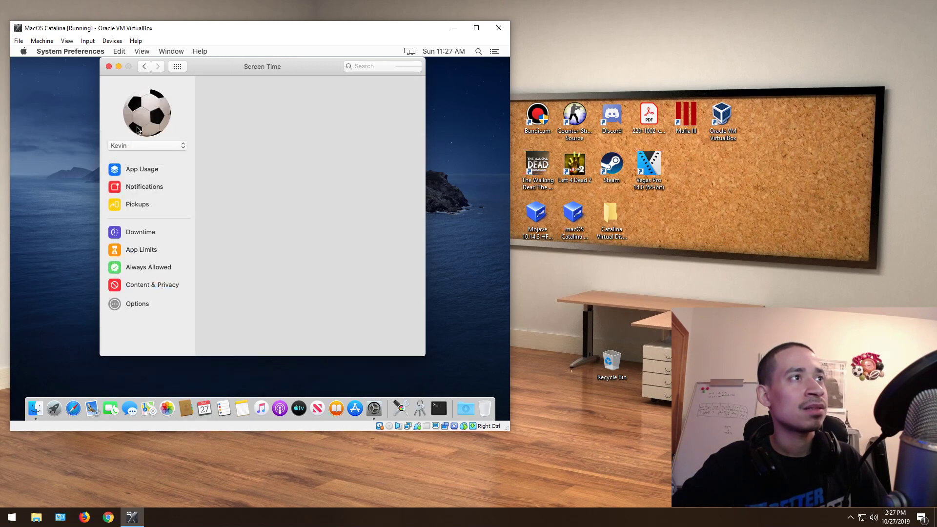
left_click(144, 250)
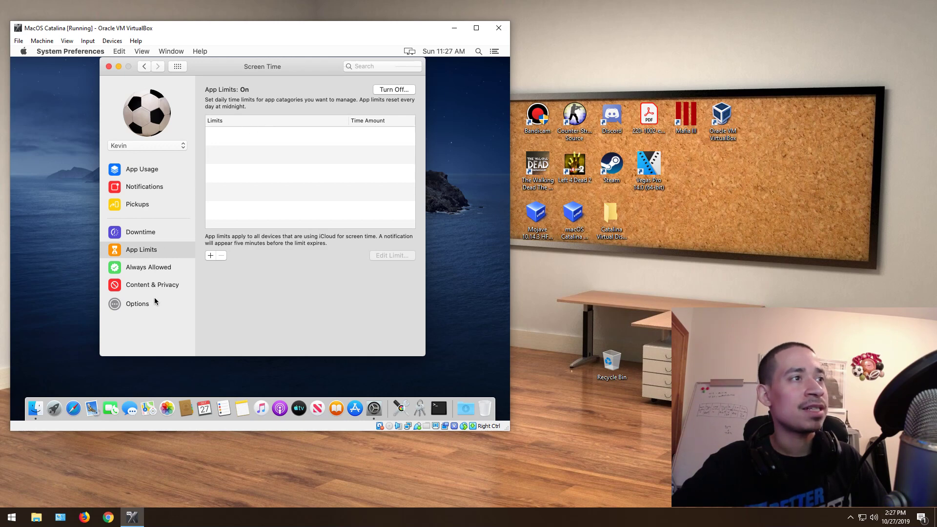
left_click(152, 287)
left_click(135, 305)
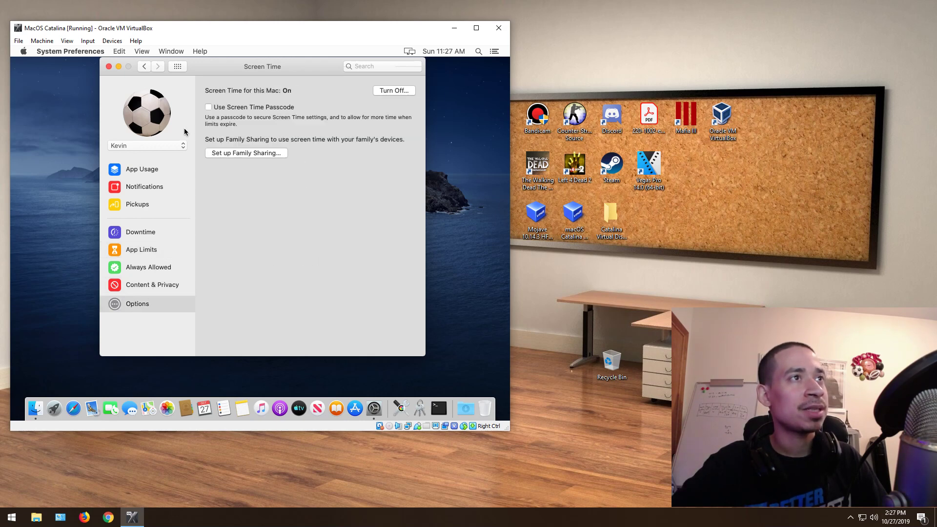
left_click(144, 66)
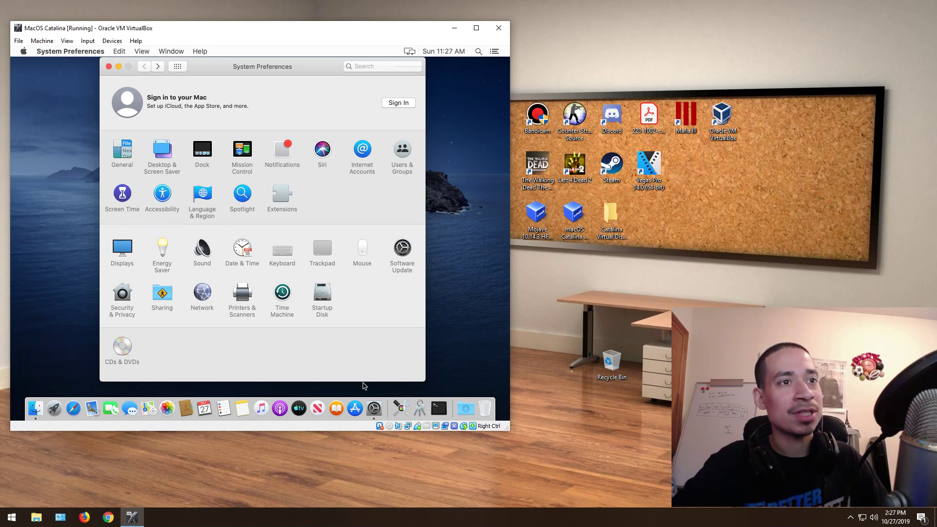
right_click(374, 412)
left_click(388, 387)
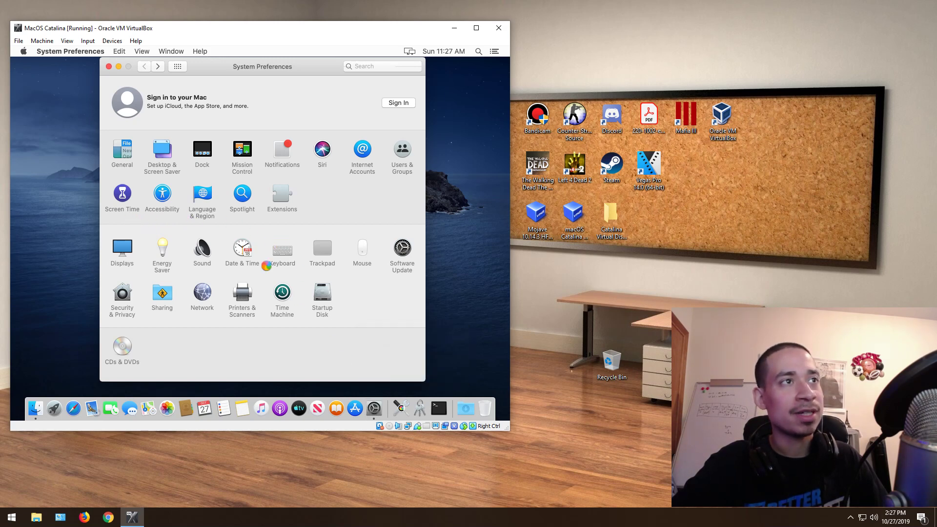
left_click(373, 409)
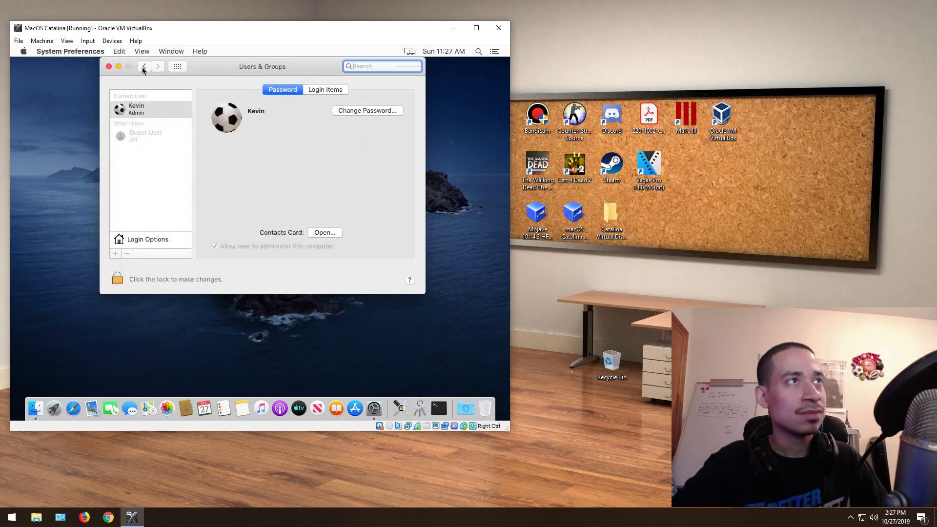
left_click(144, 67)
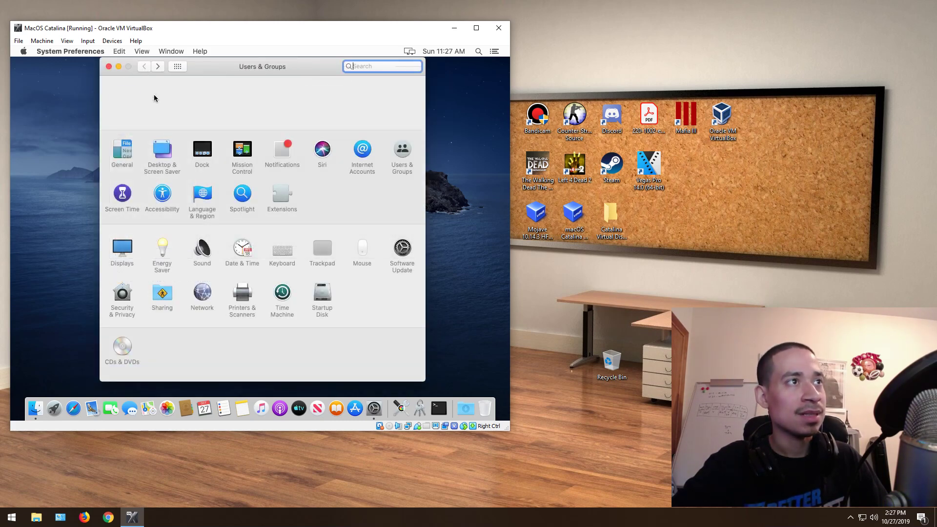
left_click(204, 207)
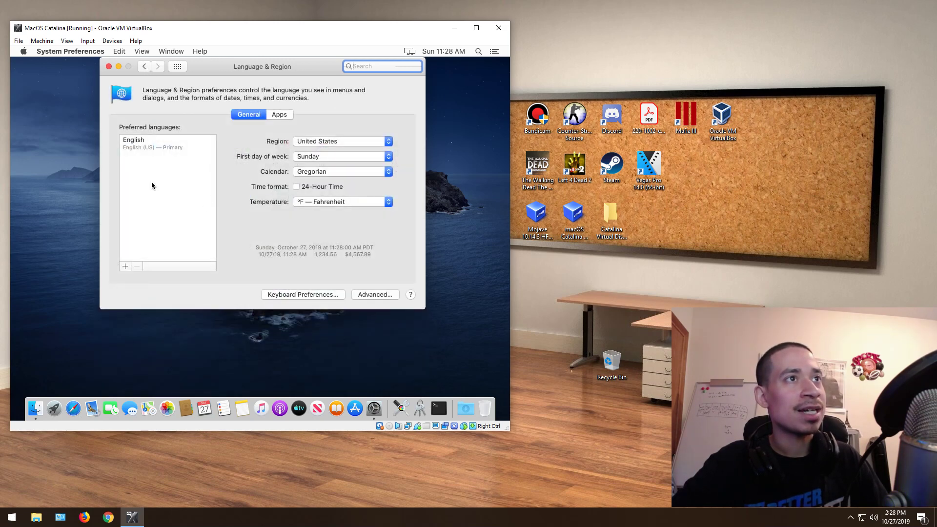
left_click(125, 266)
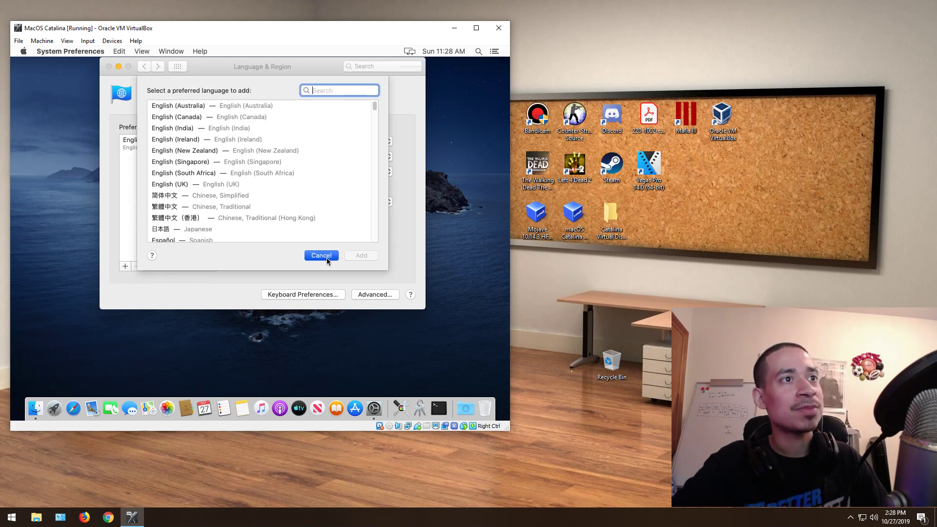
left_click(325, 252)
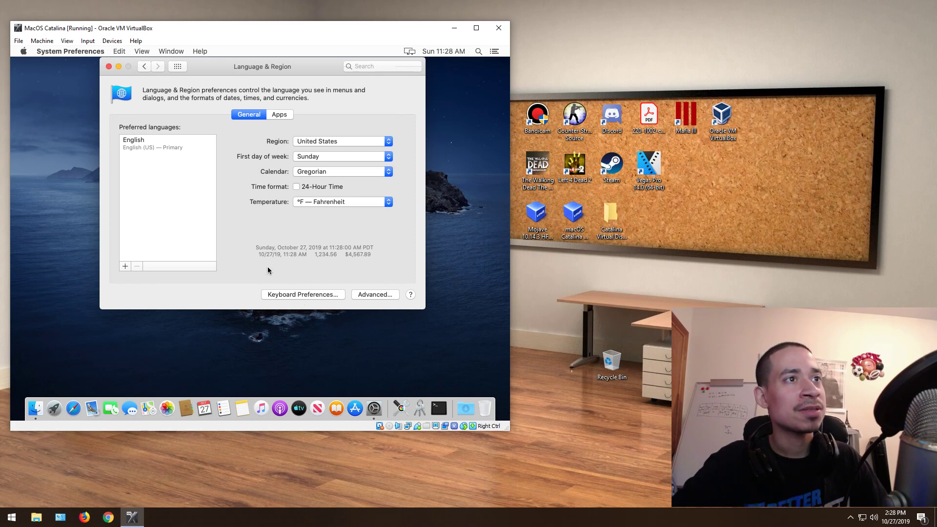
left_click(333, 297)
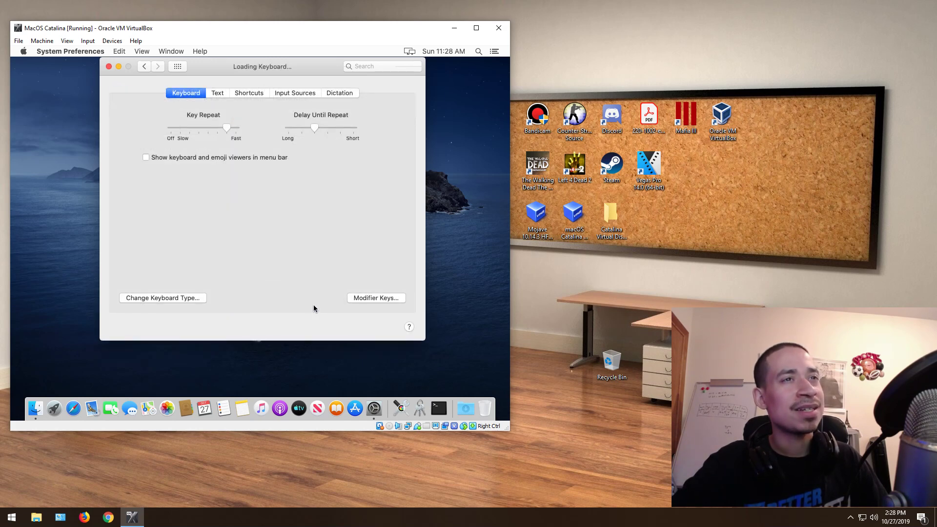
left_click(145, 67)
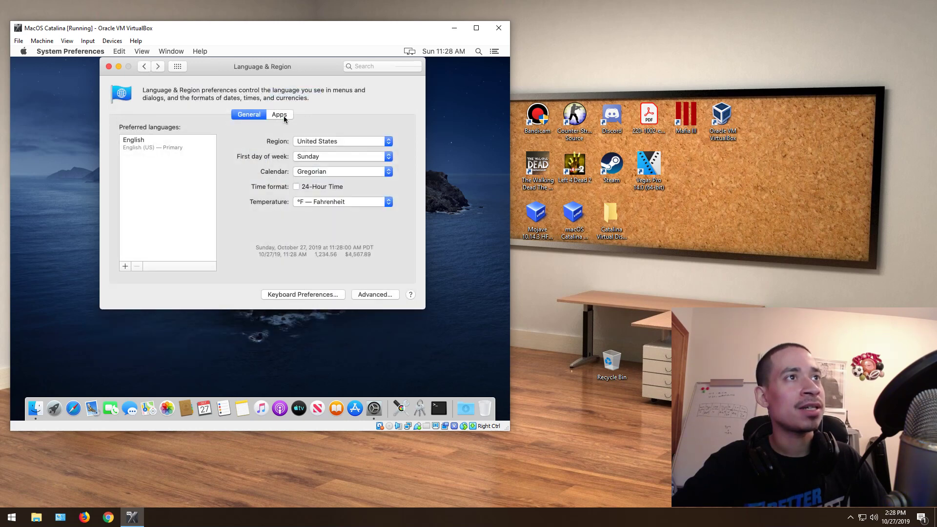
left_click(279, 115)
left_click(145, 66)
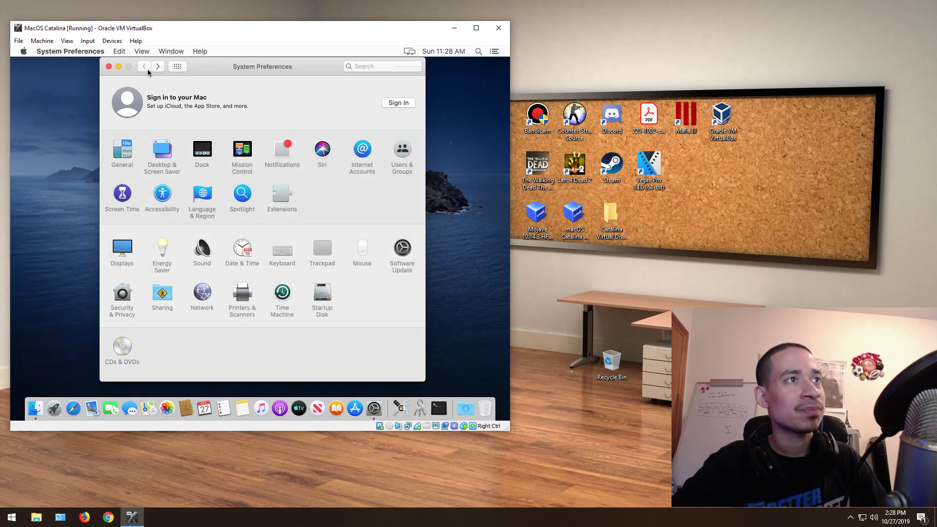
left_click(239, 197)
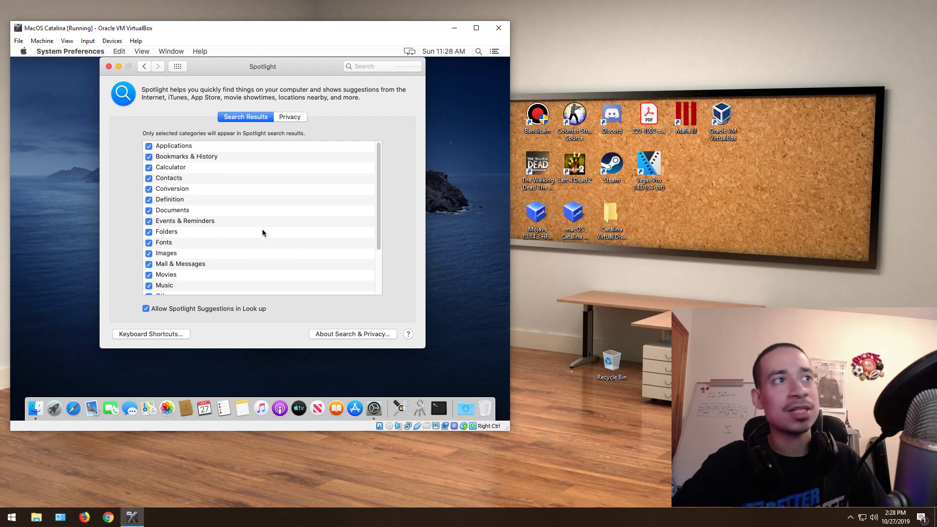
scroll(380, 178, "down", 1)
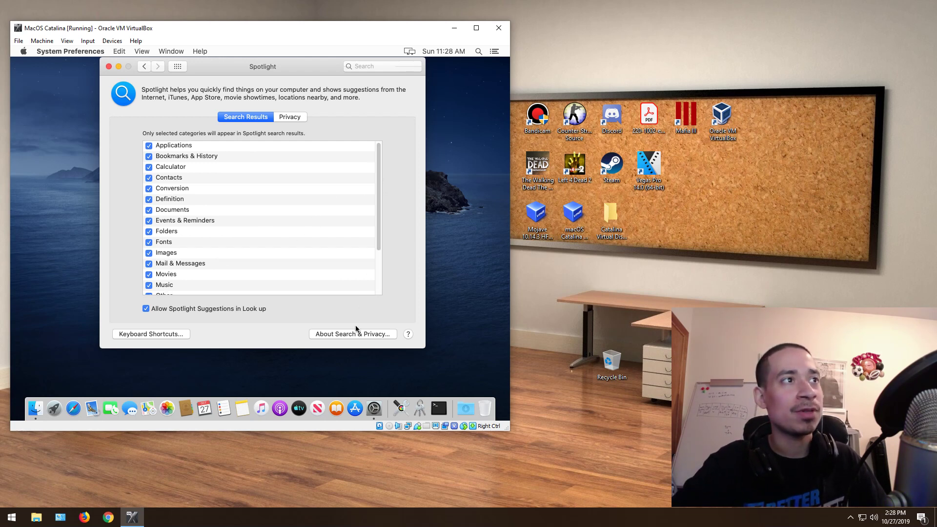
scroll(374, 266, "down", 5)
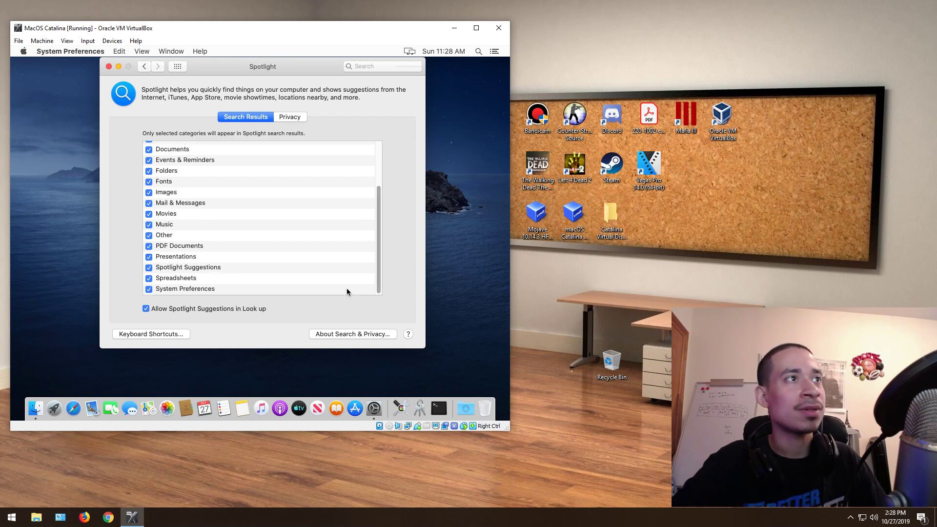
left_click(143, 336)
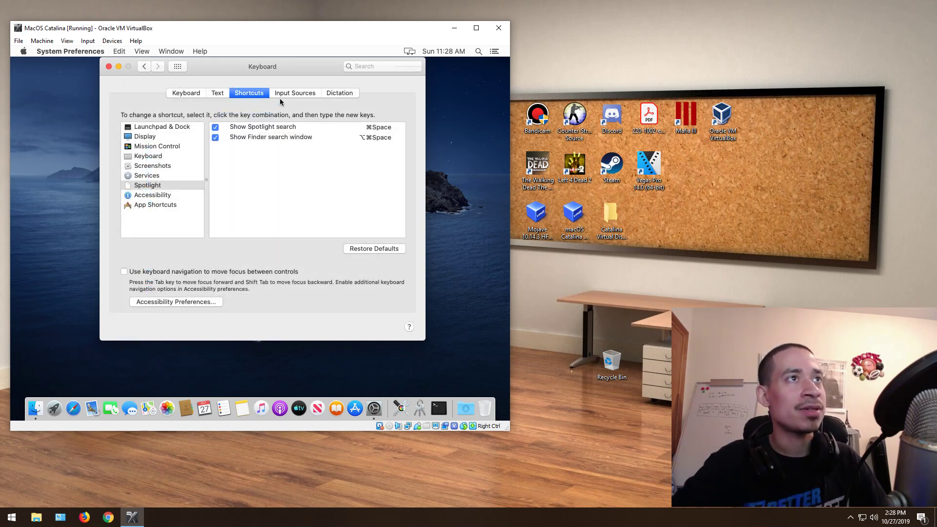
left_click(285, 92)
left_click(262, 91)
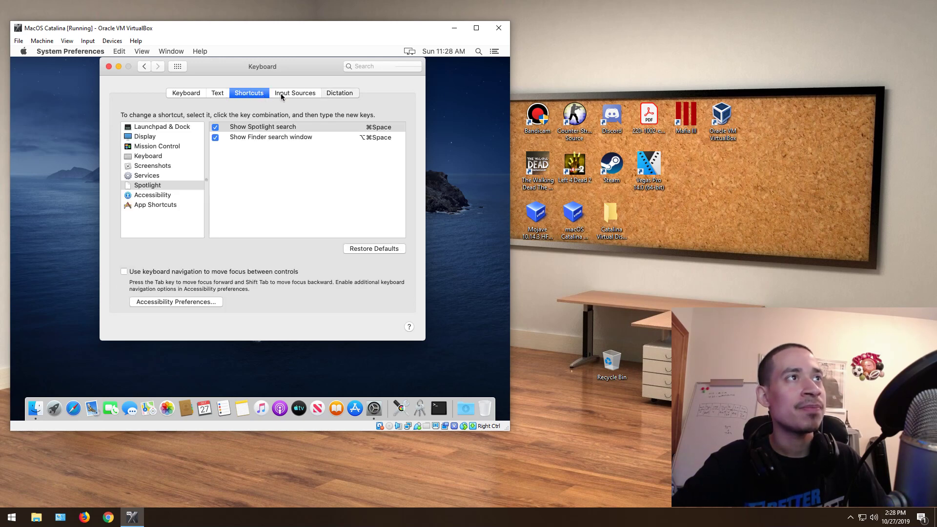
left_click(143, 66)
left_click(144, 67)
left_click(144, 67)
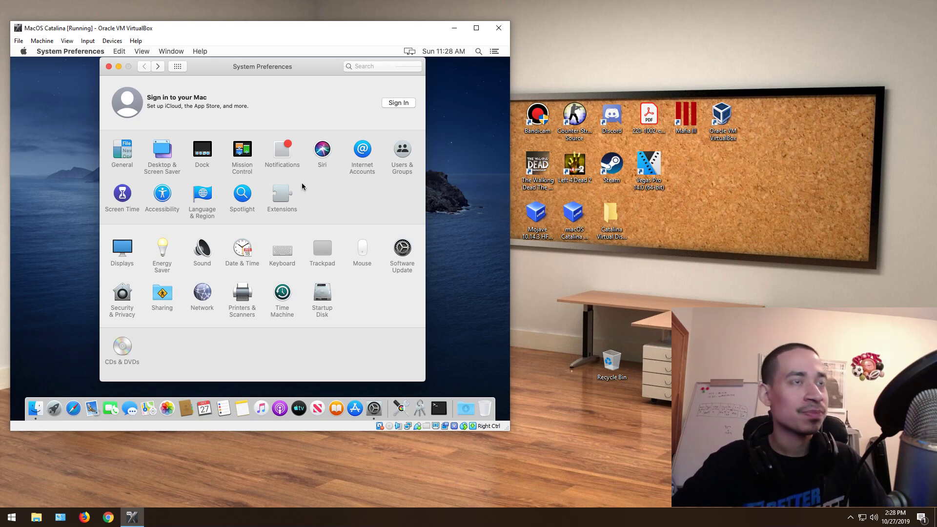
left_click(297, 190)
left_click(136, 139)
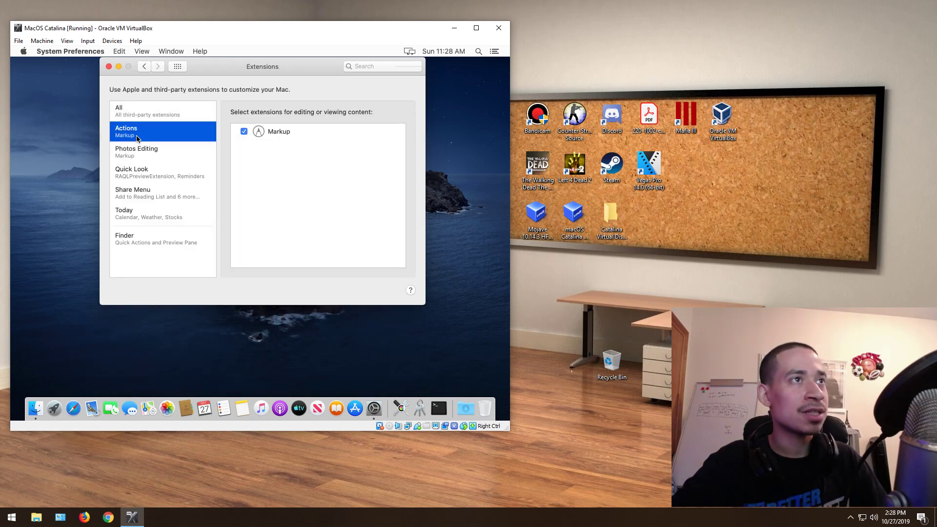
left_click(136, 151)
left_click(136, 169)
left_click(141, 191)
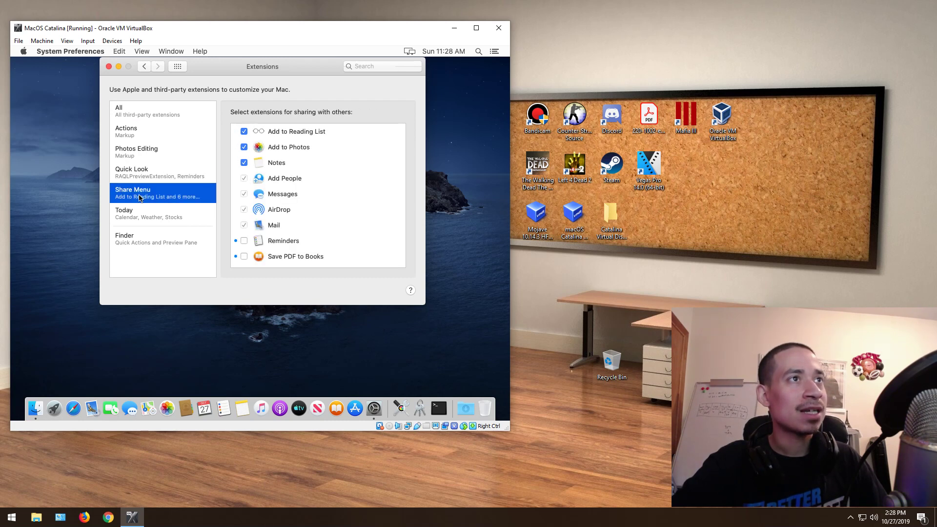
left_click(137, 214)
left_click(138, 244)
left_click(137, 213)
left_click(137, 193)
left_click(137, 151)
left_click(137, 117)
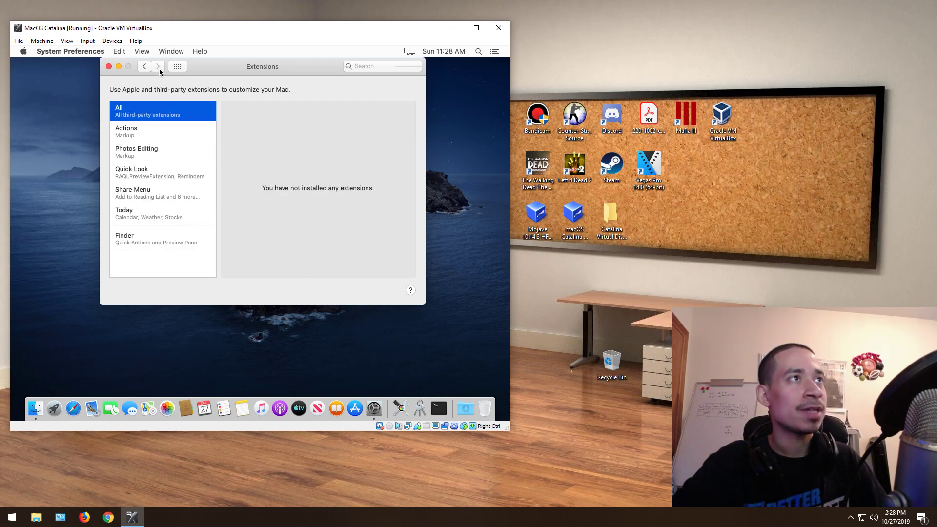
left_click(144, 66)
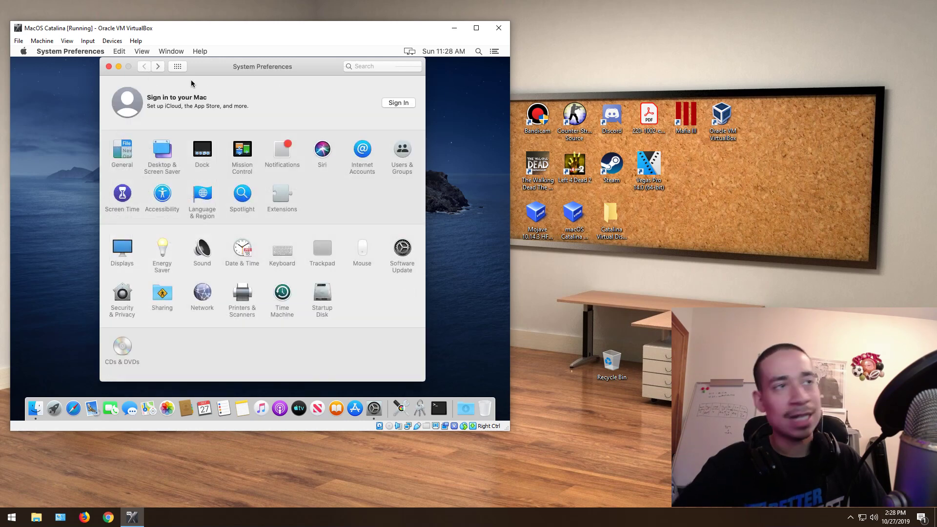
Step: Look over the Displays colour profiles, Energy Saver, Sound and Date & Time panes
left_click(122, 251)
left_click(280, 91)
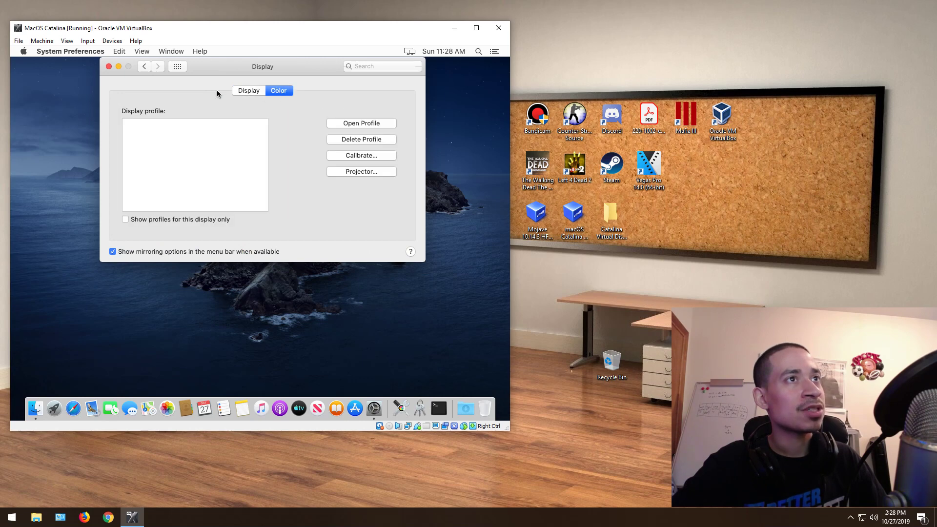
left_click(144, 66)
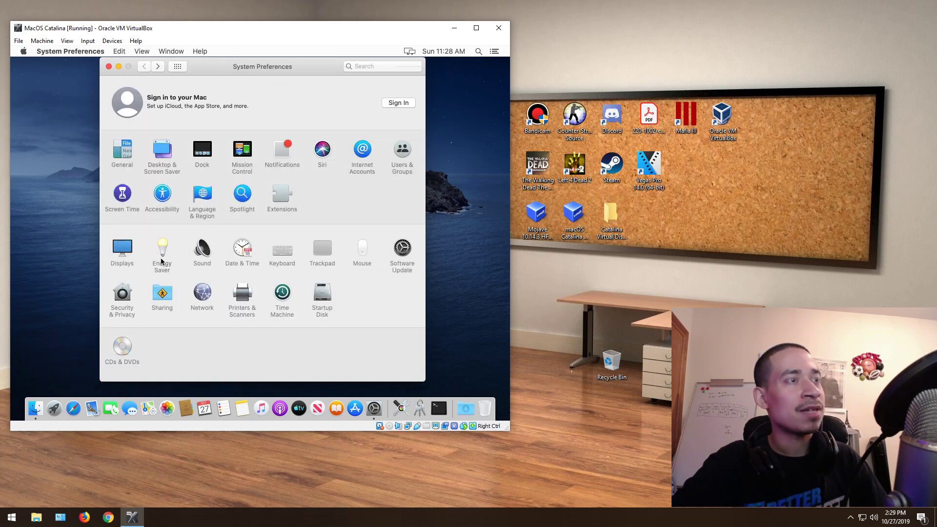
left_click(144, 66)
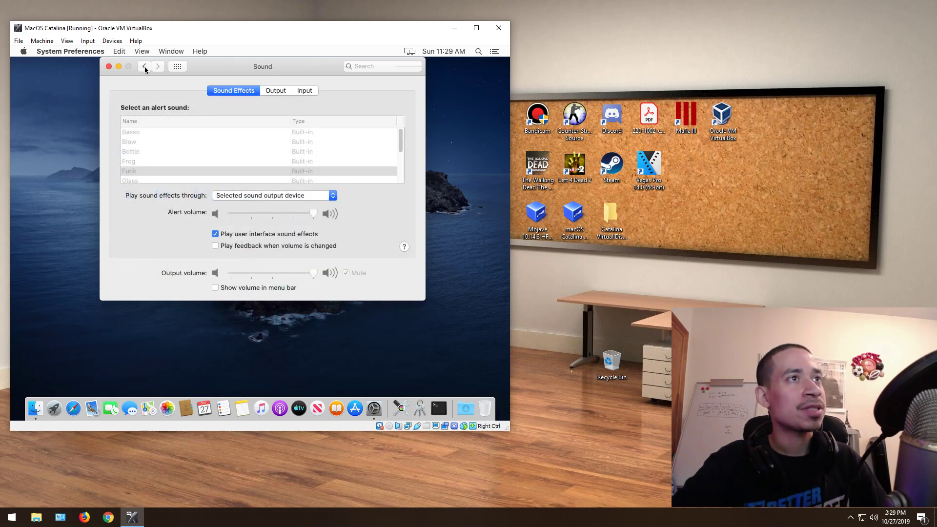
left_click(144, 66)
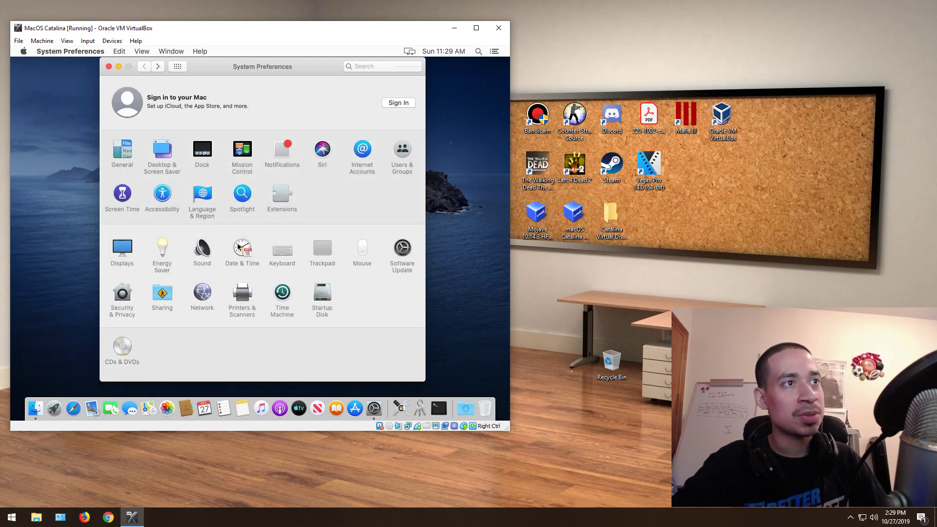
left_click(238, 246)
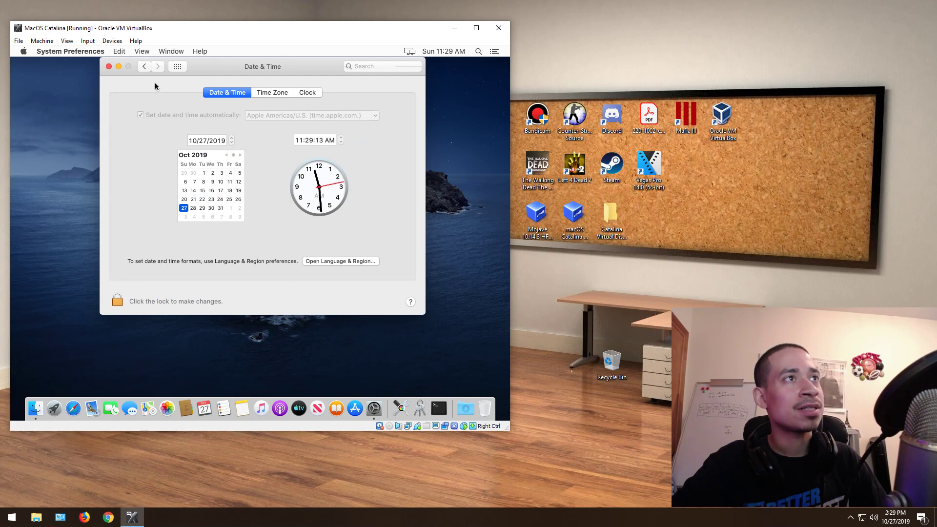
left_click(149, 68)
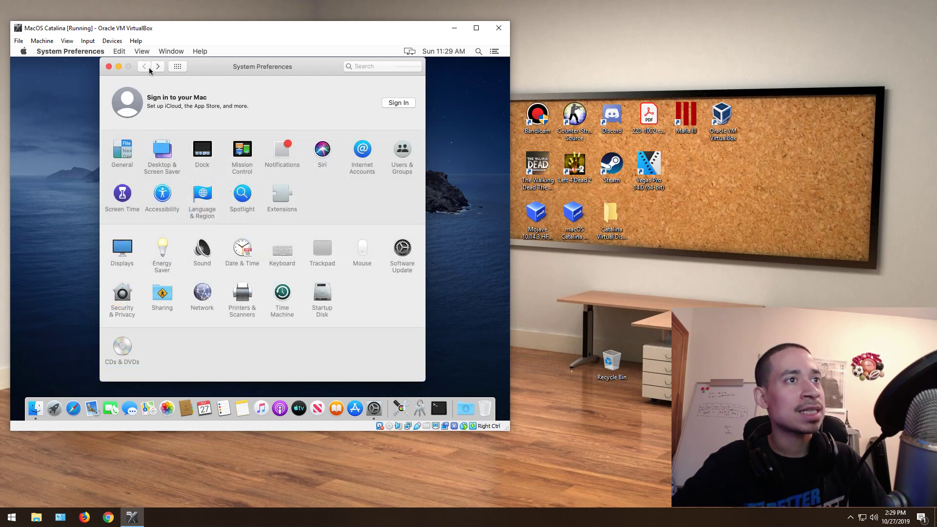
Step: View the Keyboard shortcuts, text replacements and Spotlight shortcuts
left_click(283, 251)
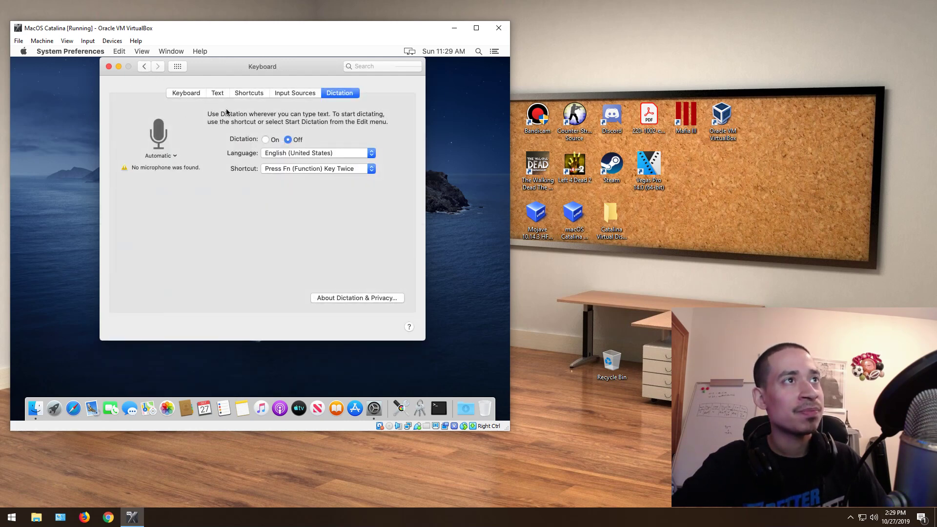
left_click(249, 92)
left_click(213, 93)
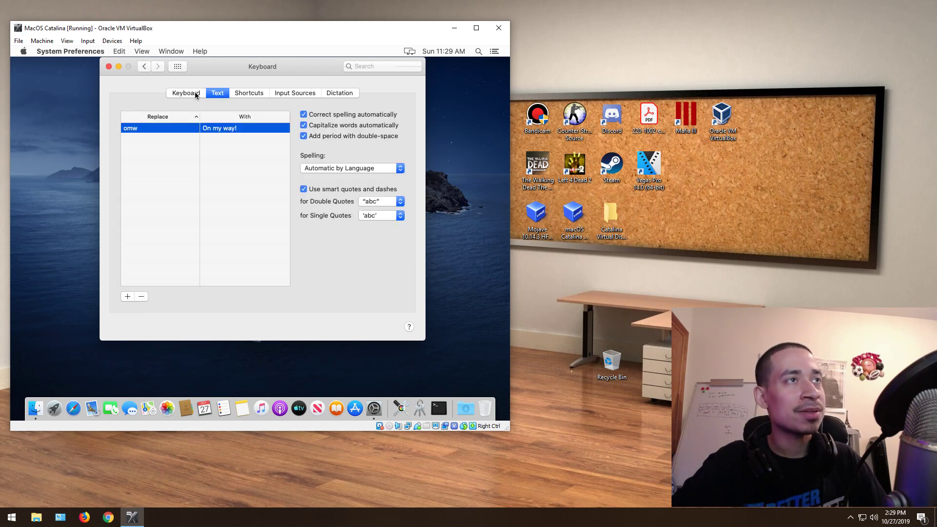
left_click(253, 94)
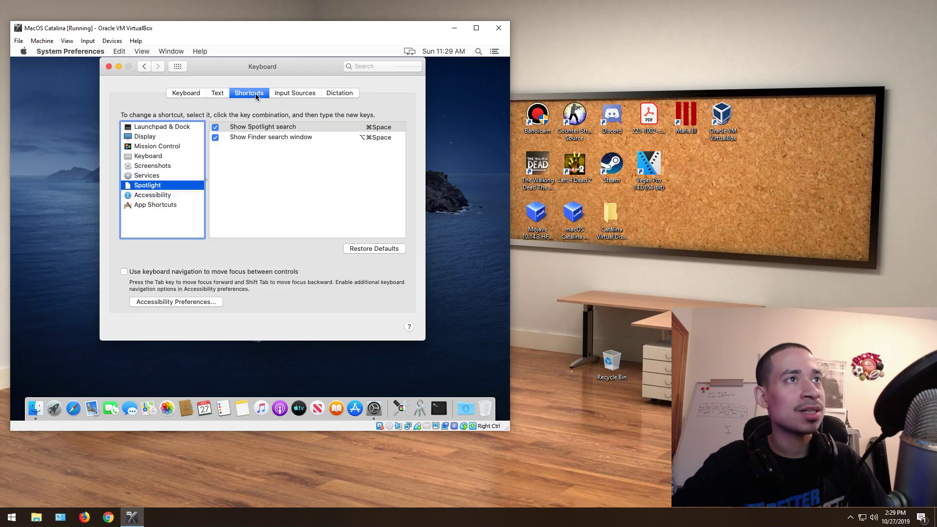
left_click(145, 66)
Step: View the Mouse settings and Software Update, returning to the main grid
left_click(365, 248)
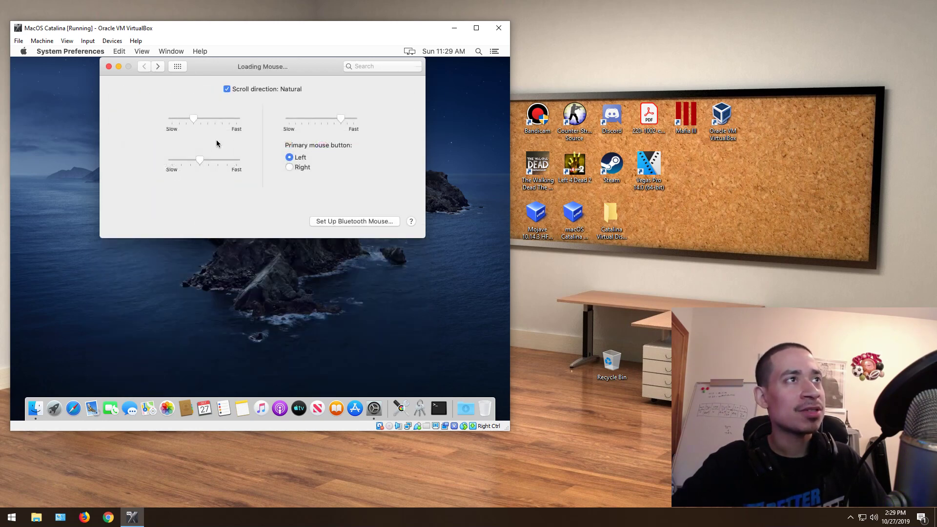
left_click(145, 67)
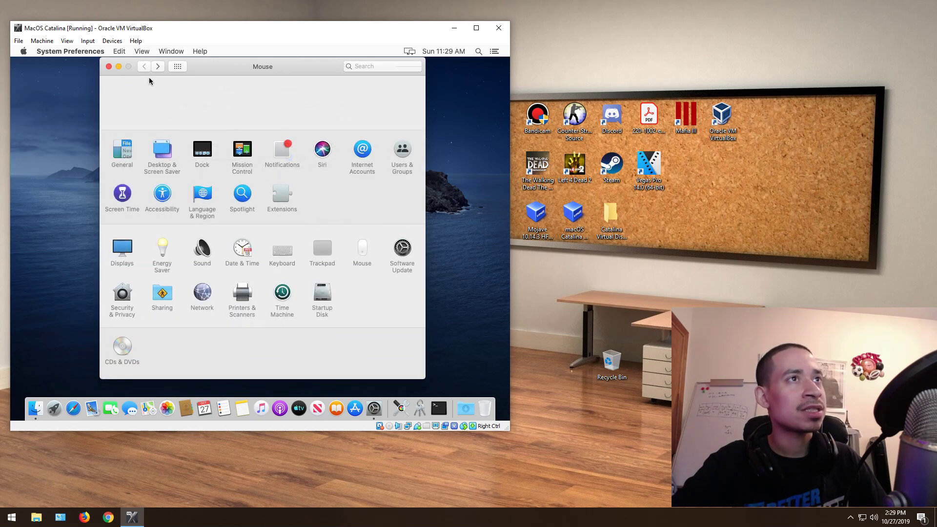
left_click(402, 249)
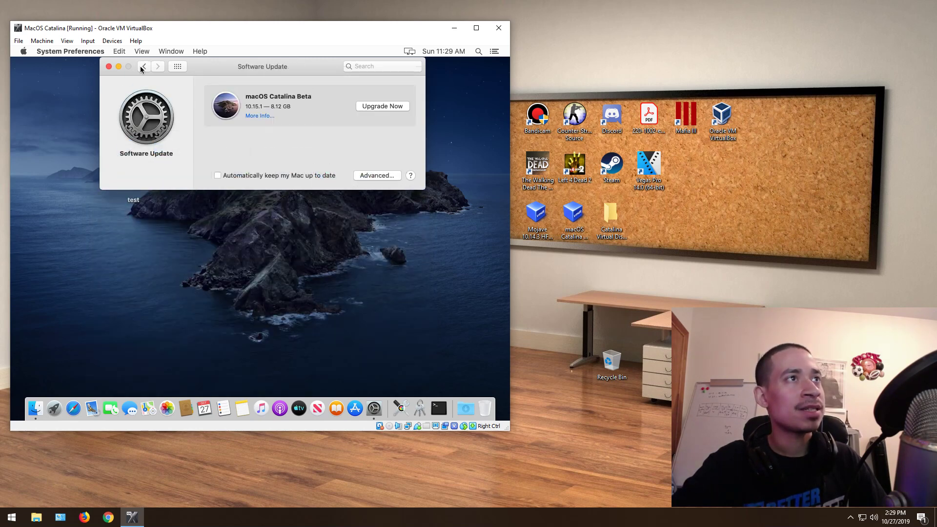
left_click(144, 68)
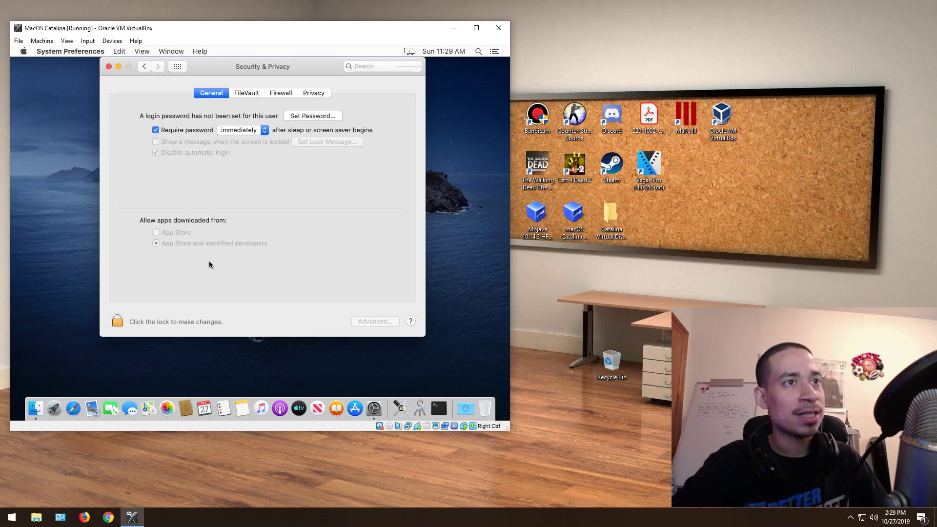
Step: Try unlocking Security & Privacy, then force quit the hung System Preferences from its Dock icon
left_click(122, 321)
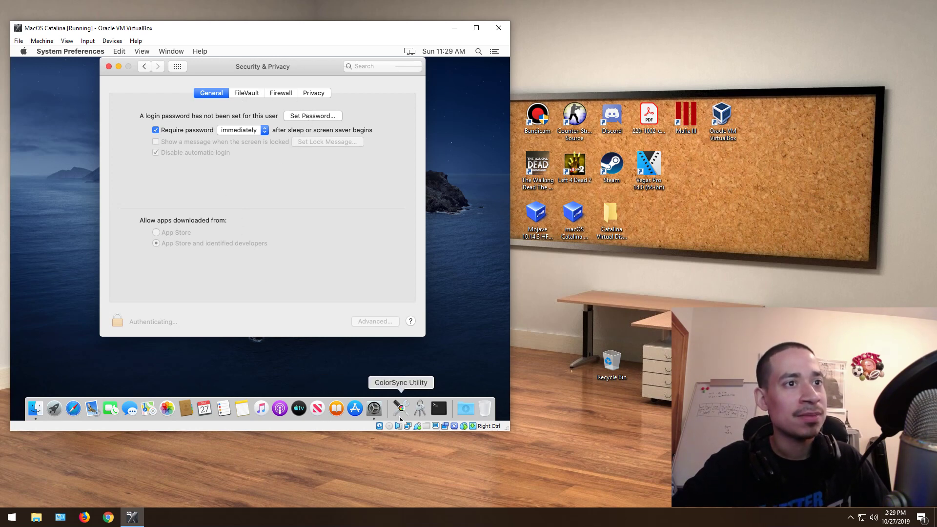
right_click(373, 409)
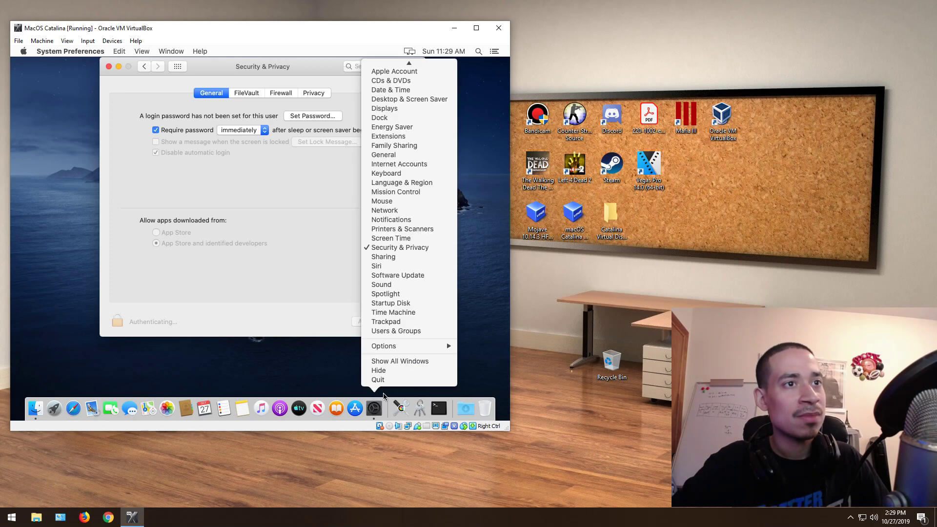
left_click(380, 389)
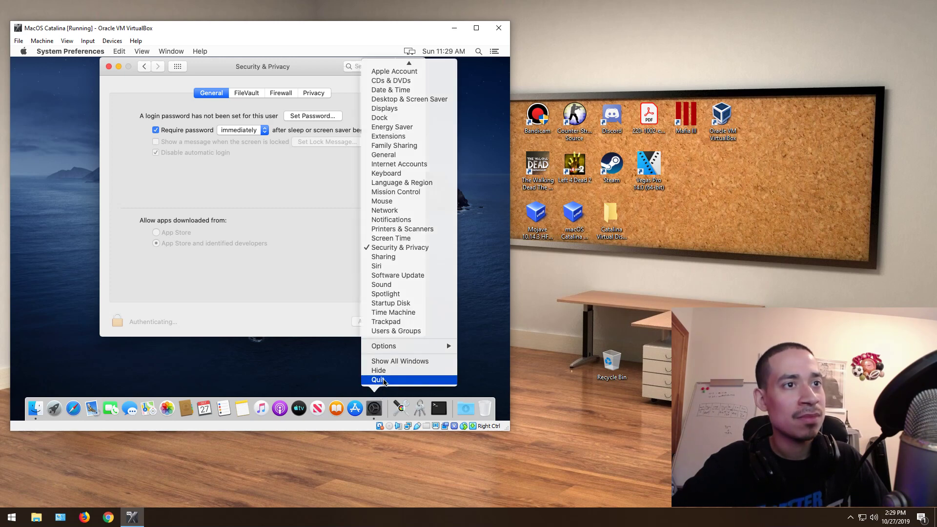
right_click(374, 407)
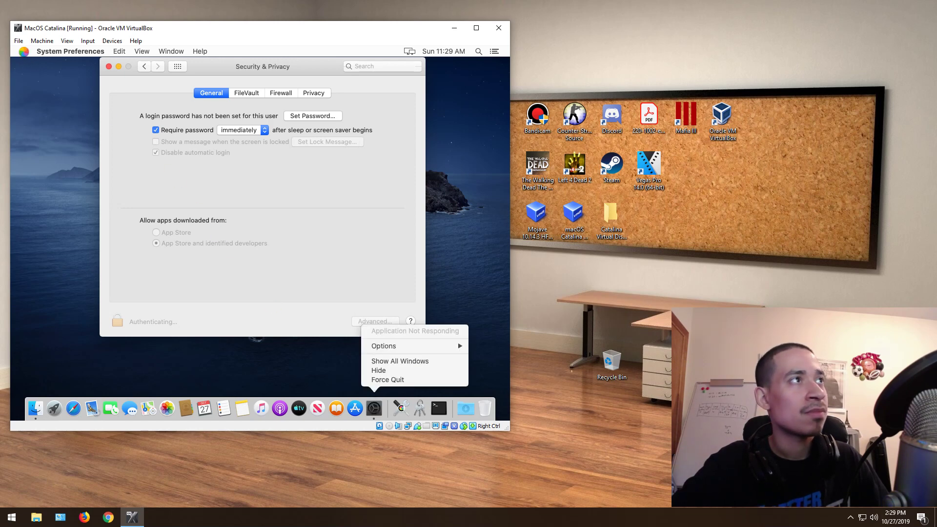
Step: Relaunch System Preferences and view Security & Privacy's FileVault, Firewall, Privacy tabs and Sharing
left_click(375, 409)
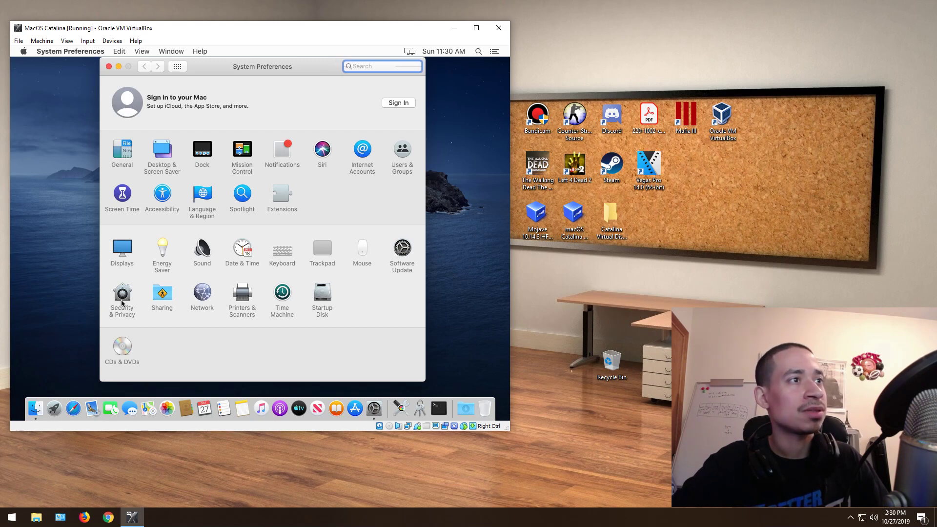
left_click(123, 296)
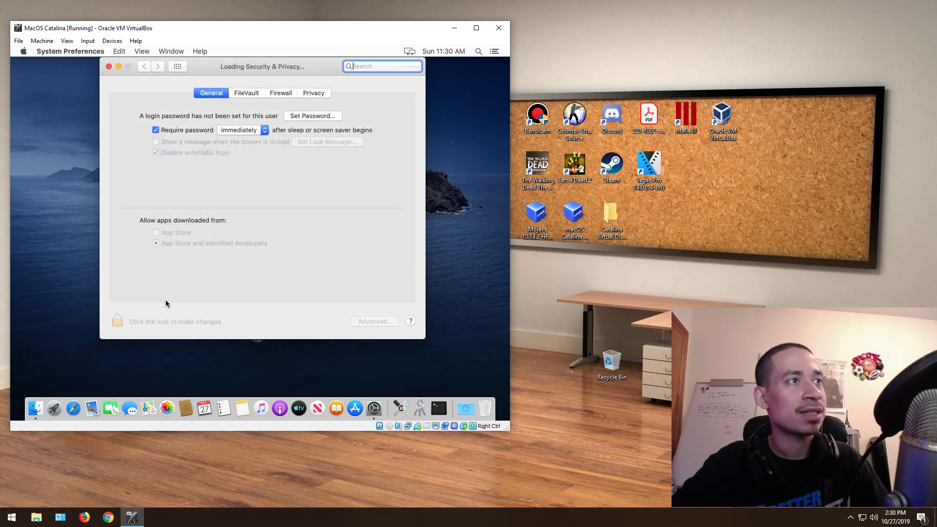
left_click(245, 94)
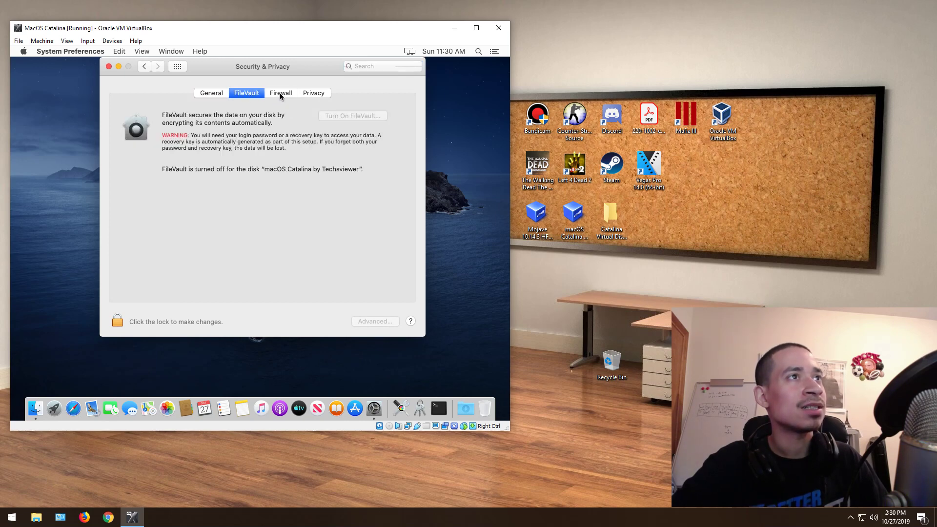
left_click(279, 92)
left_click(311, 96)
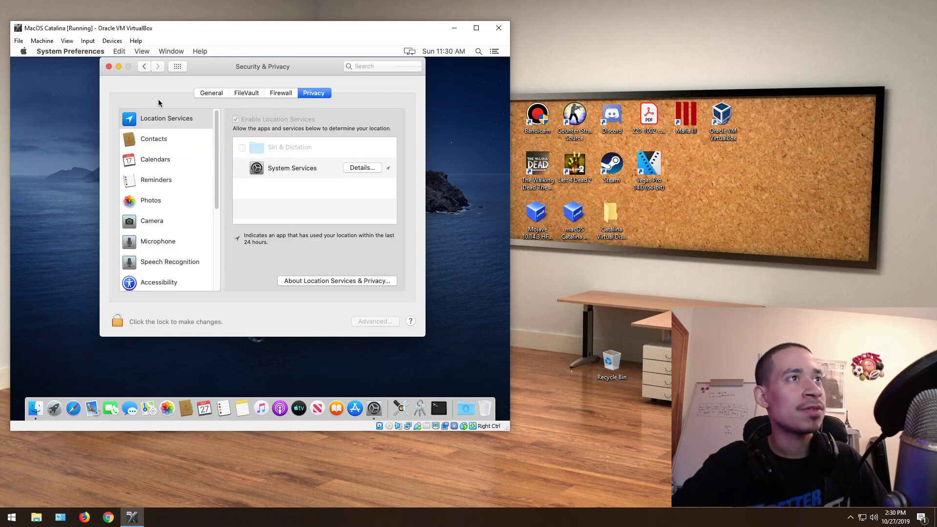
left_click(144, 67)
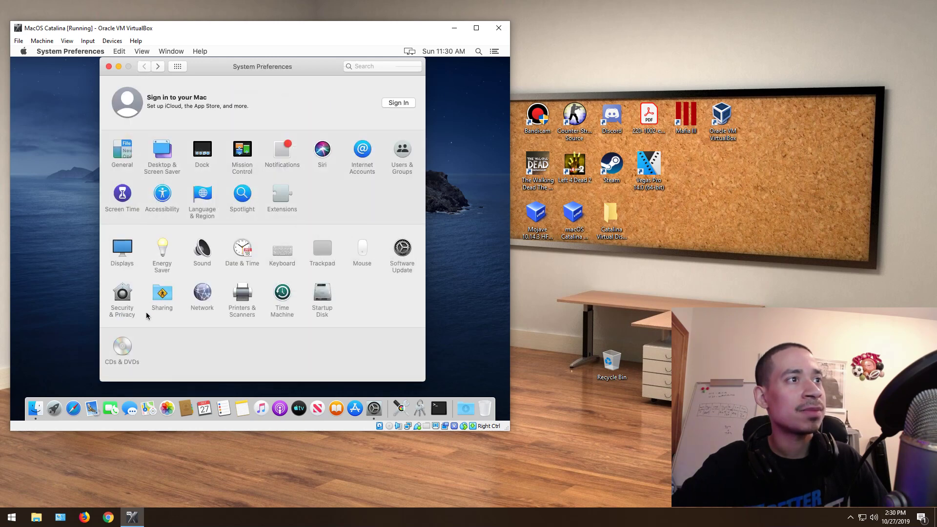
left_click(154, 294)
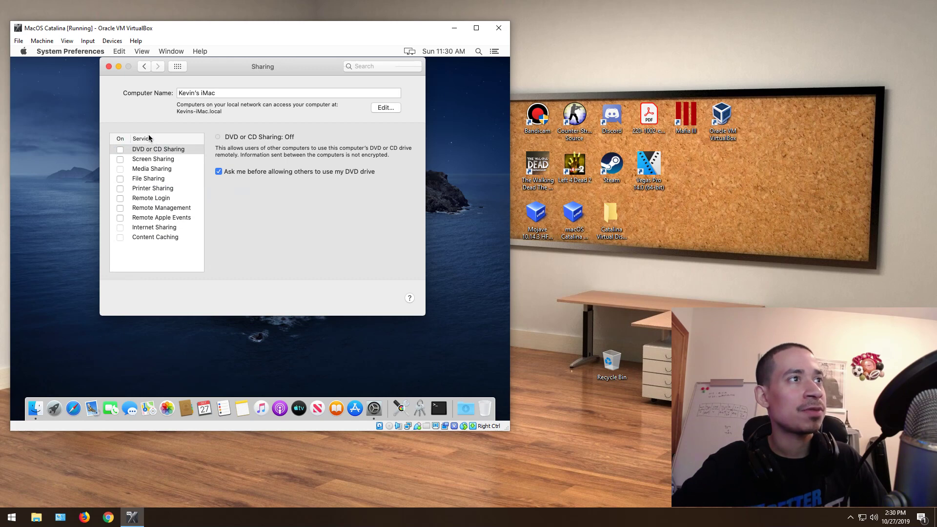
left_click(144, 66)
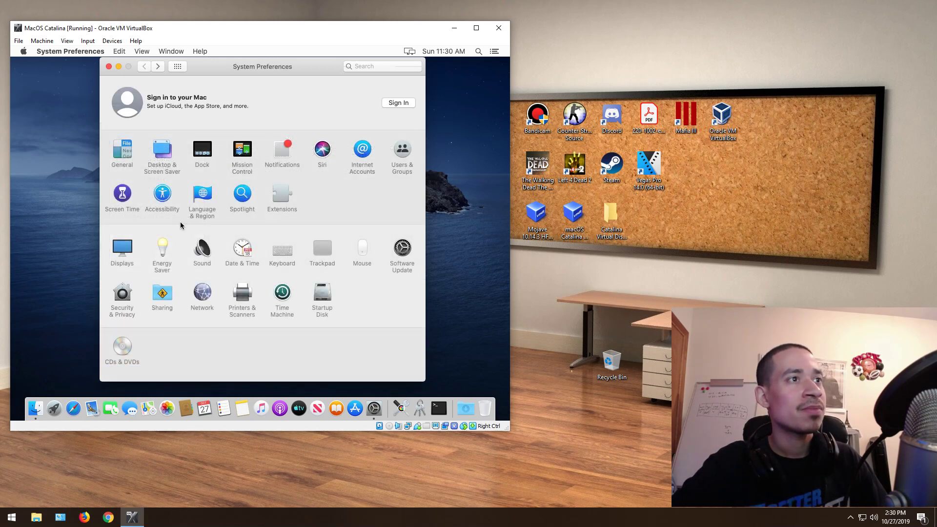
Step: Open Network settings, start adding a network service, then cancel it
left_click(201, 294)
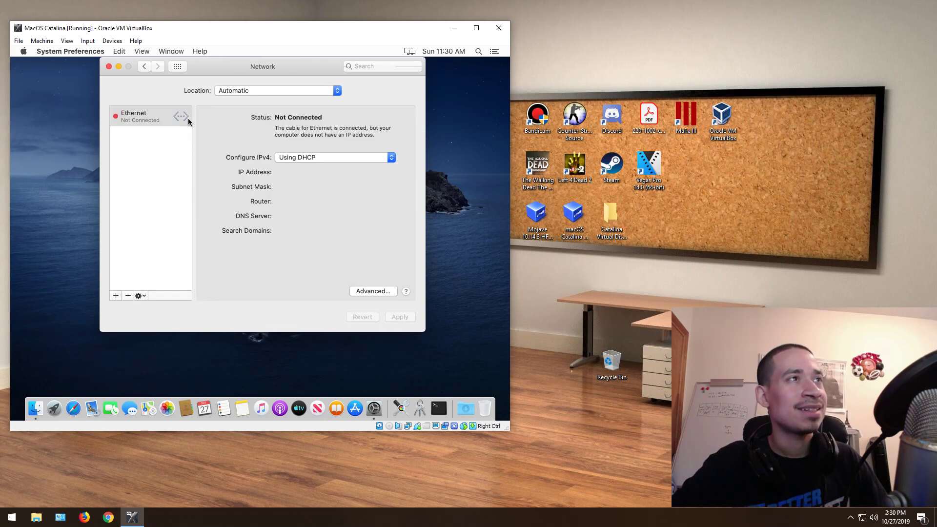
left_click(115, 295)
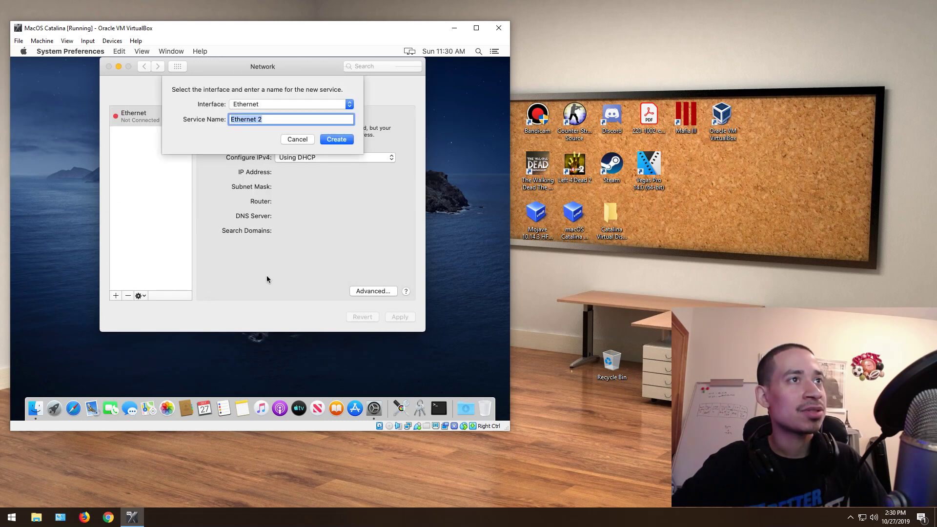
left_click(311, 141)
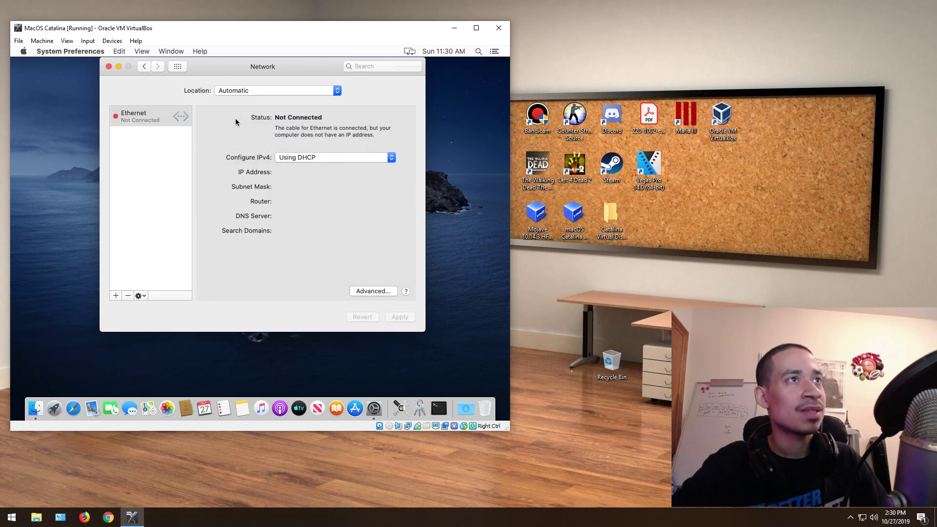
left_click(145, 67)
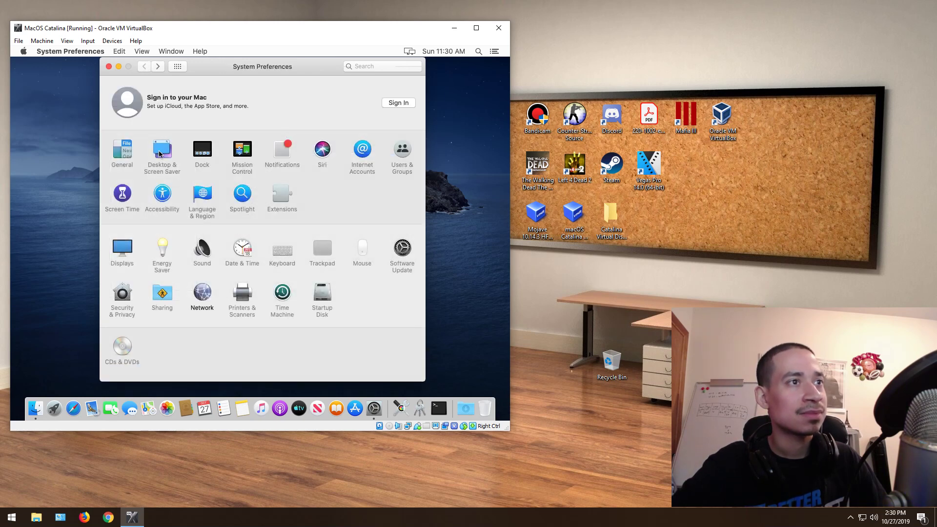
Step: Browse Ethernet's advanced DNS, WINS, 802.1X, Hardware and Proxies tabs, then close them unchanged
left_click(195, 296)
left_click(372, 292)
left_click(213, 107)
left_click(239, 107)
left_click(299, 107)
left_click(281, 108)
left_click(328, 108)
left_click(311, 109)
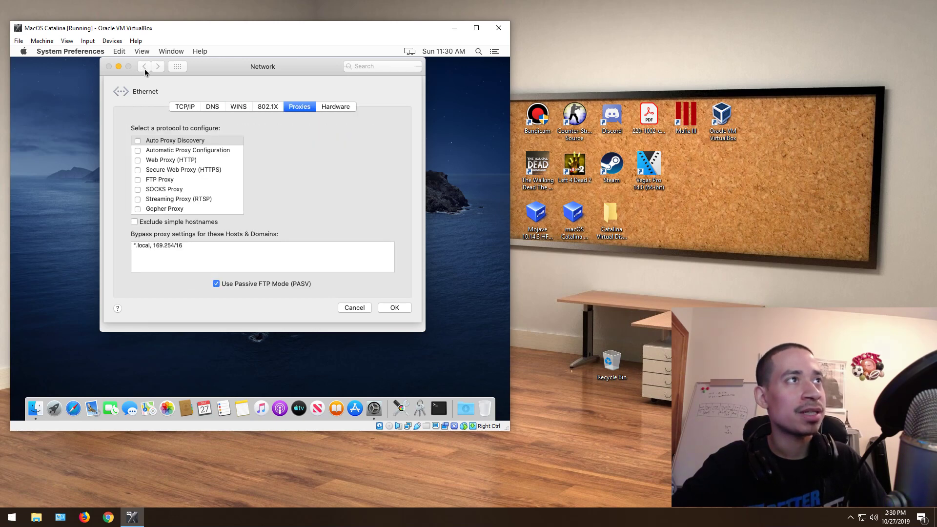
left_click(387, 310)
left_click(148, 70)
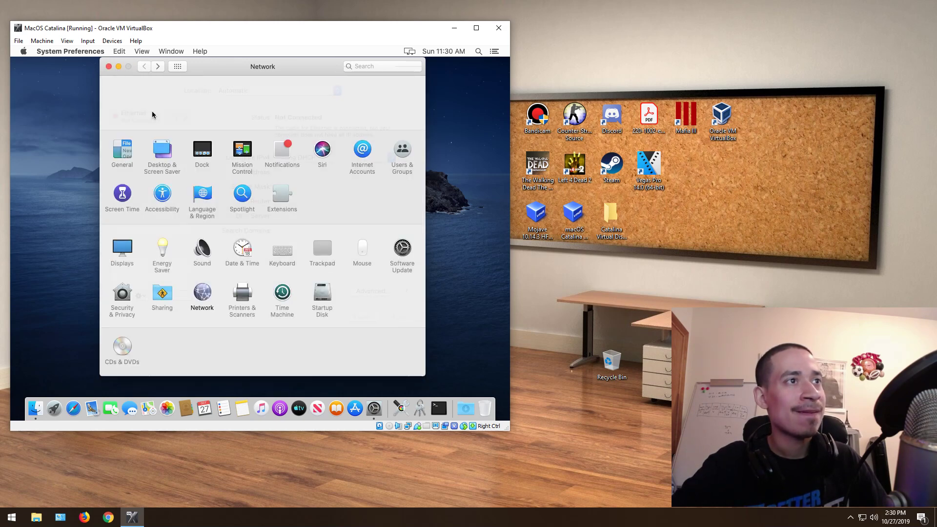
left_click(243, 292)
left_click(115, 225)
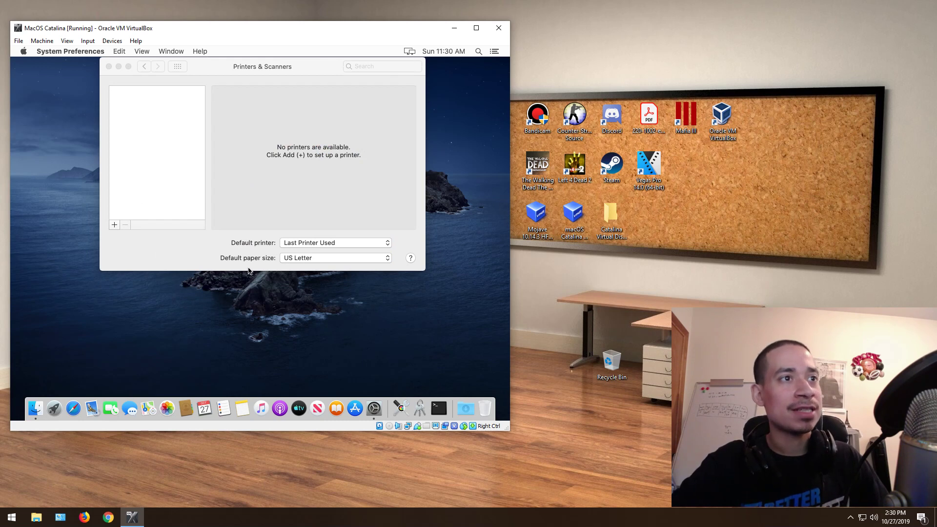
left_click(73, 128)
left_click(98, 128)
left_click(59, 126)
left_click(74, 128)
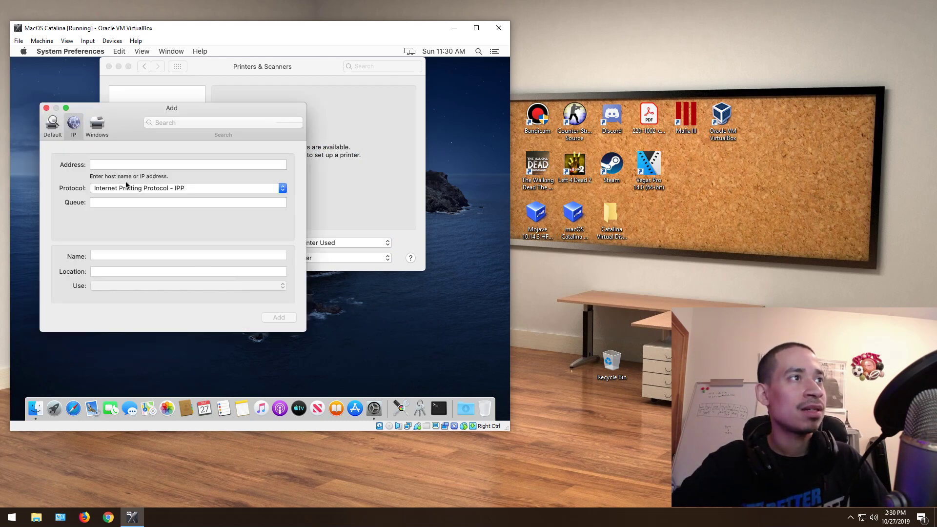
left_click(283, 189)
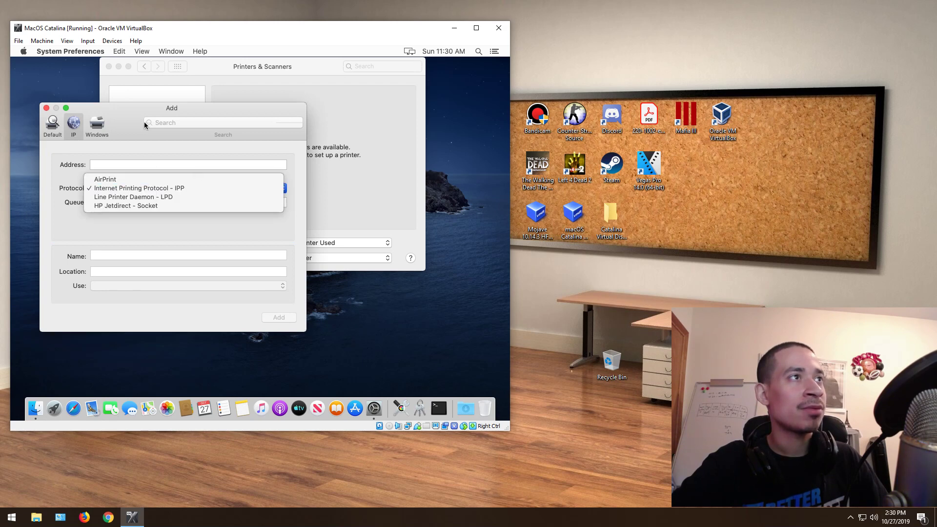
left_click(46, 108)
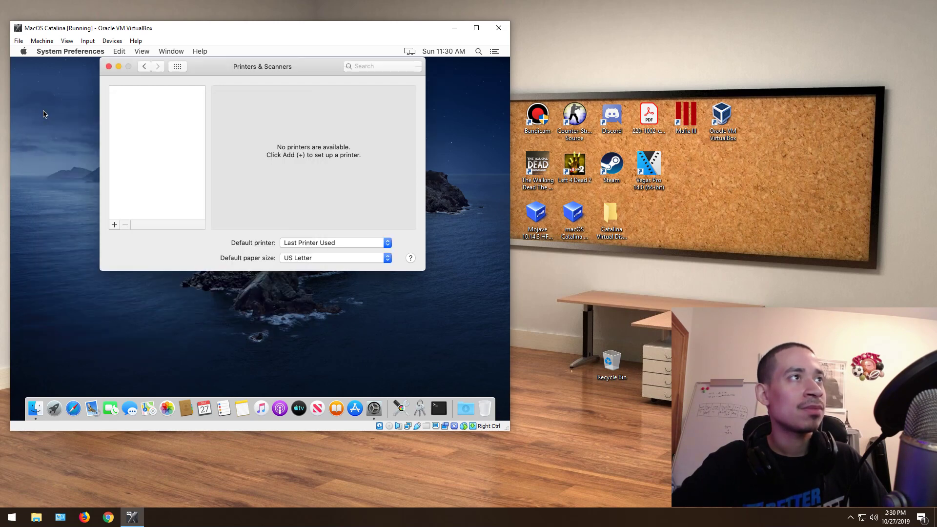
left_click(145, 67)
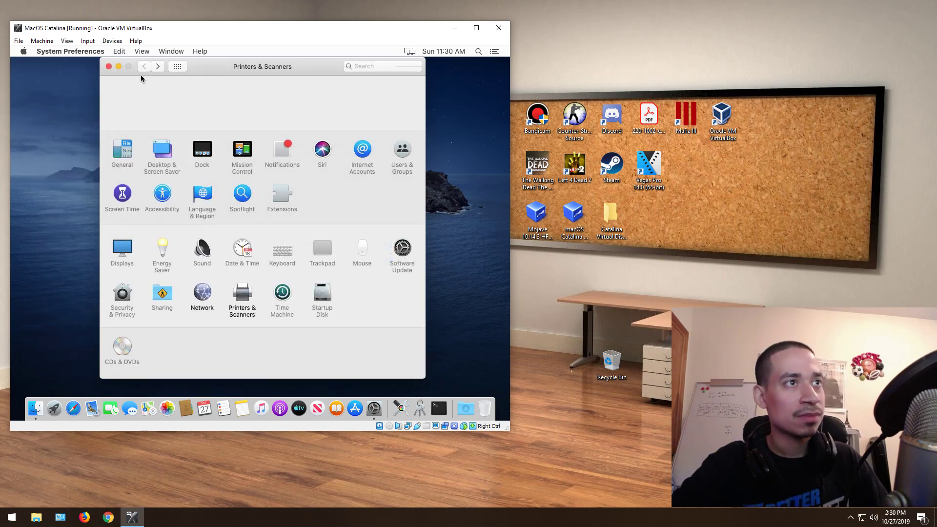
Step: View the Time Machine backup exclusion options and dismiss them without saving
left_click(282, 293)
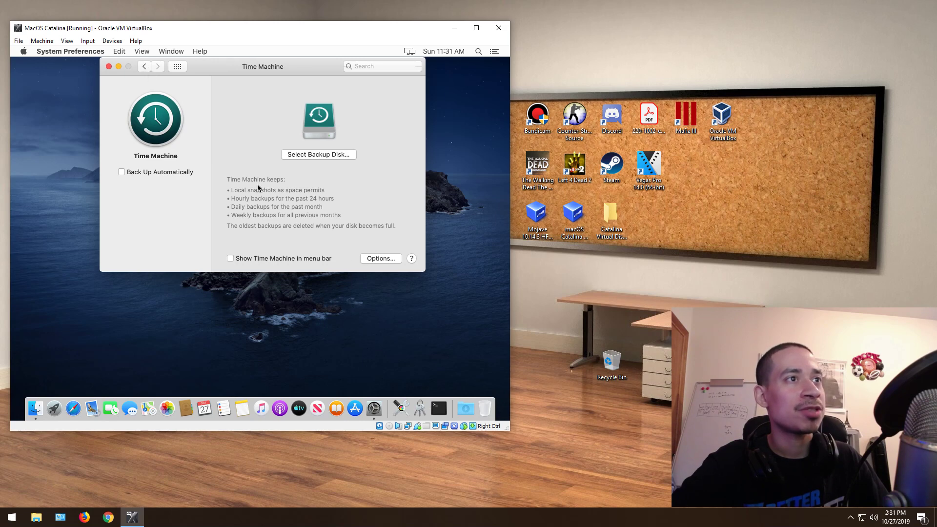
left_click(373, 258)
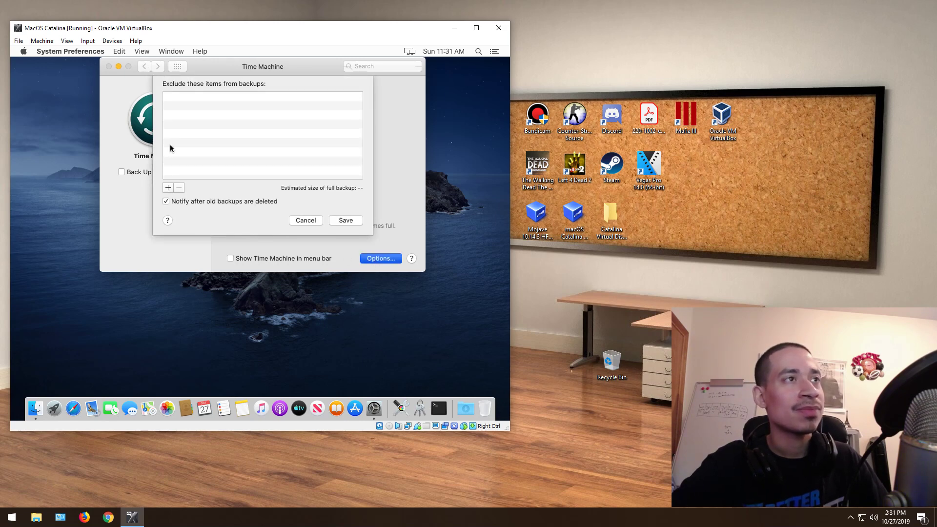
left_click(307, 218)
left_click(145, 66)
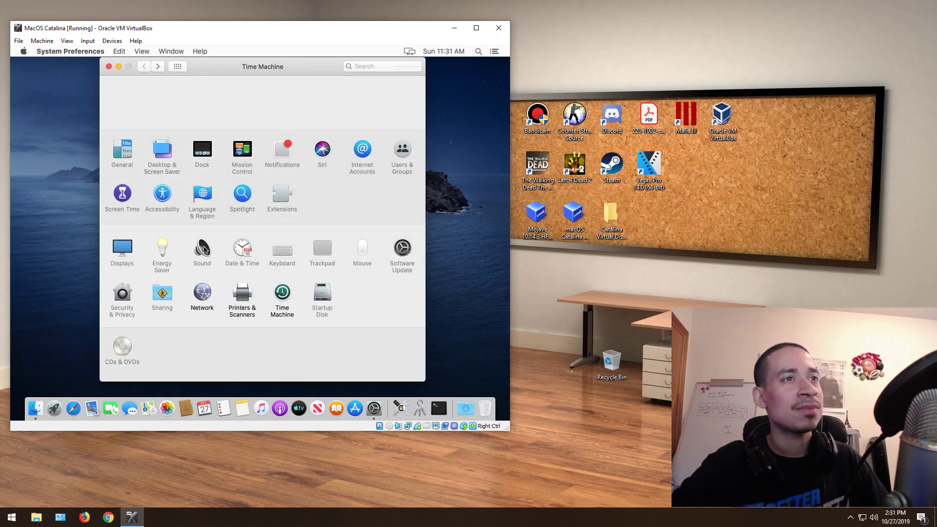
Step: Look at the Startup Disk and CDs & DVDs panes, then quit System Preferences
left_click(320, 298)
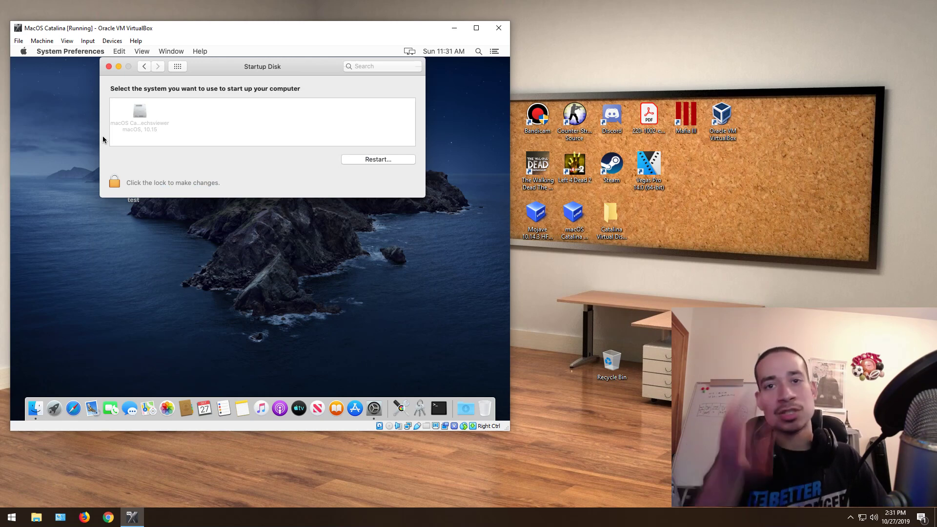
left_click(145, 66)
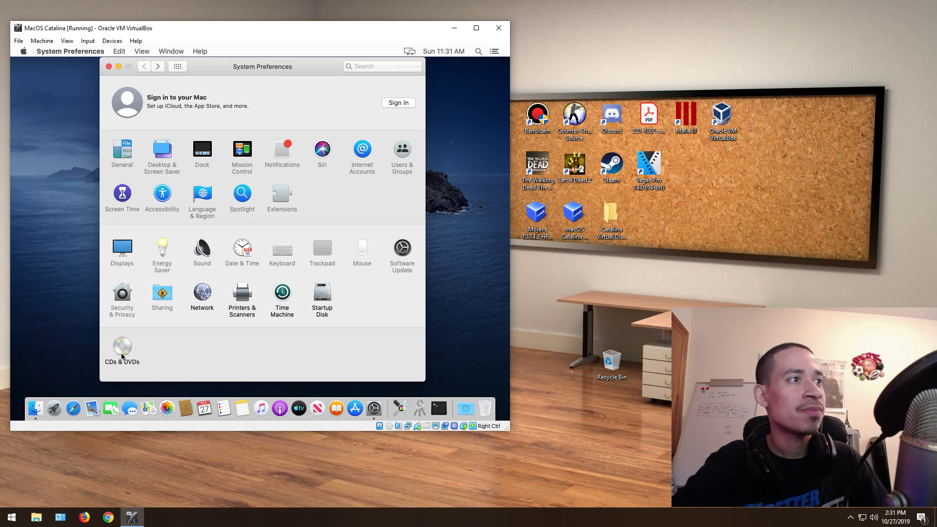
left_click(122, 354)
left_click(144, 66)
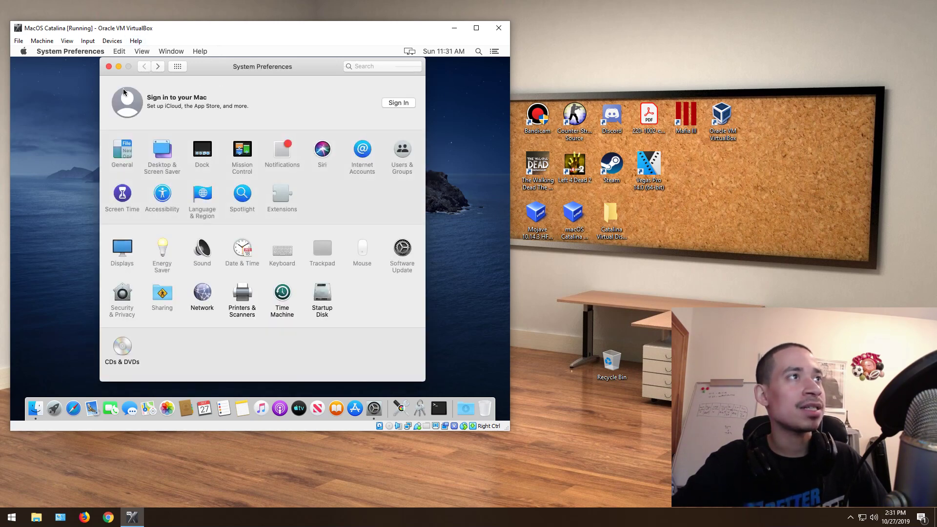
left_click(109, 68)
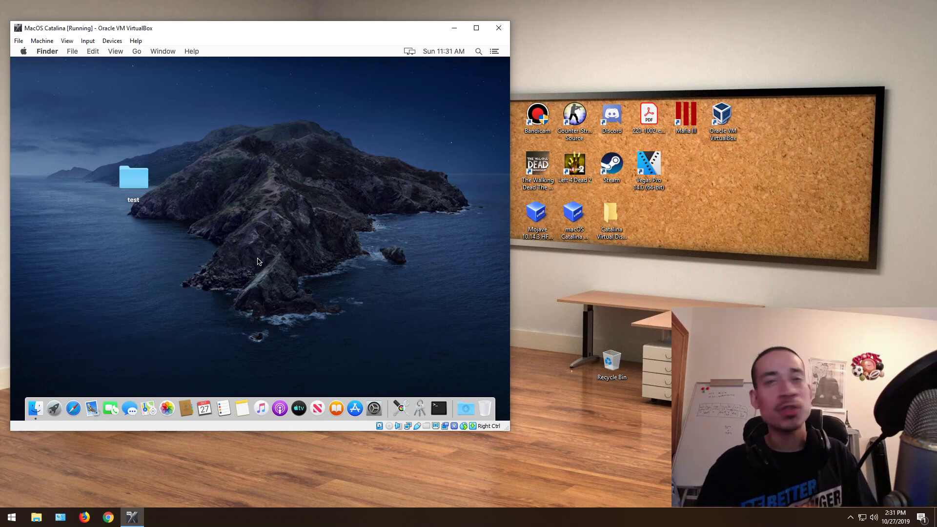
left_click(481, 53)
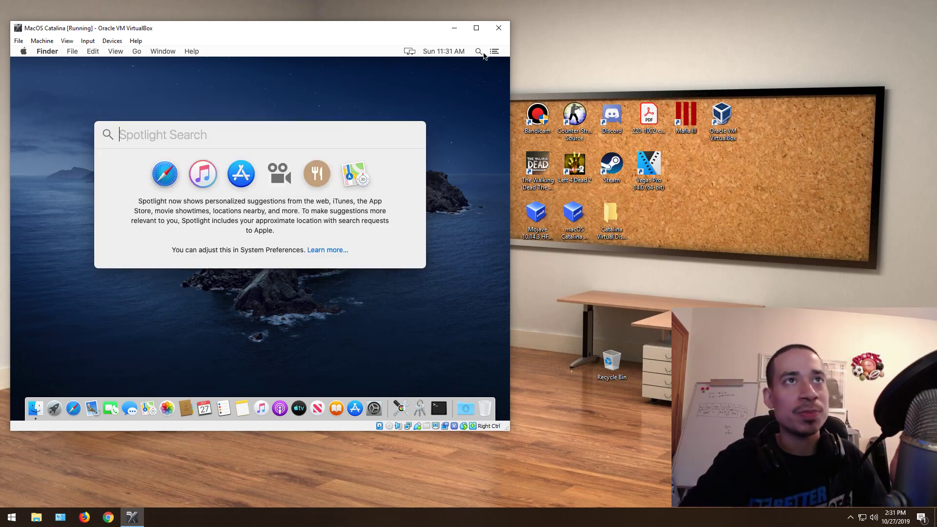
left_click(473, 128)
left_click(12, 517)
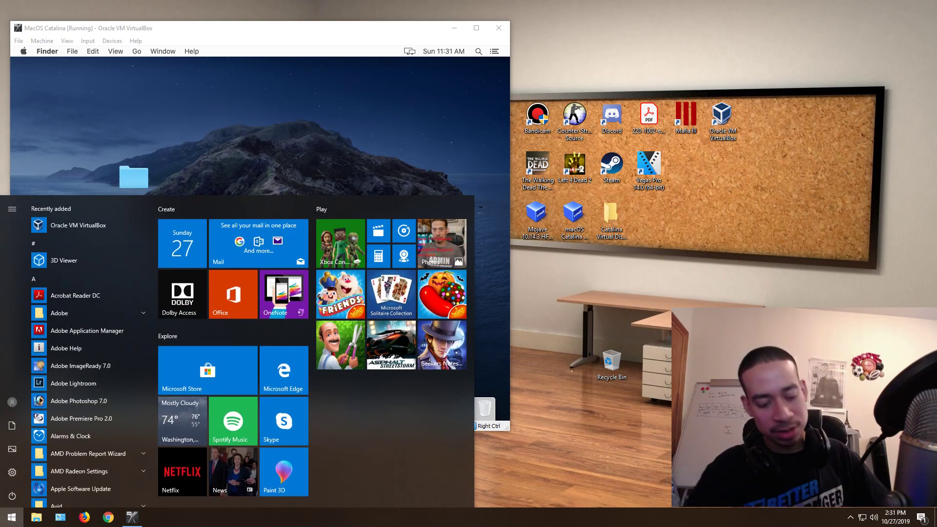
type("w")
key("BackSpace")
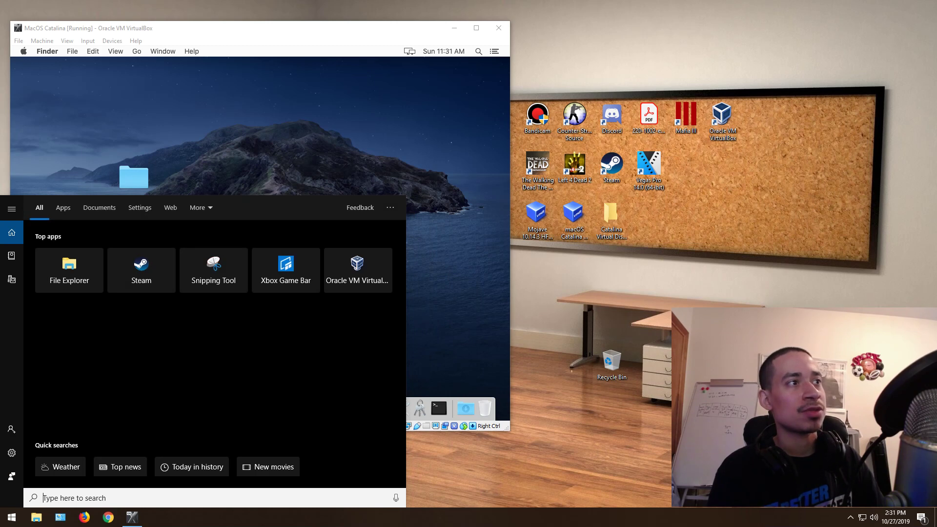
type("adob")
key("BackSpace")
key("BackSpace")
key("BackSpace")
key("BackSpace")
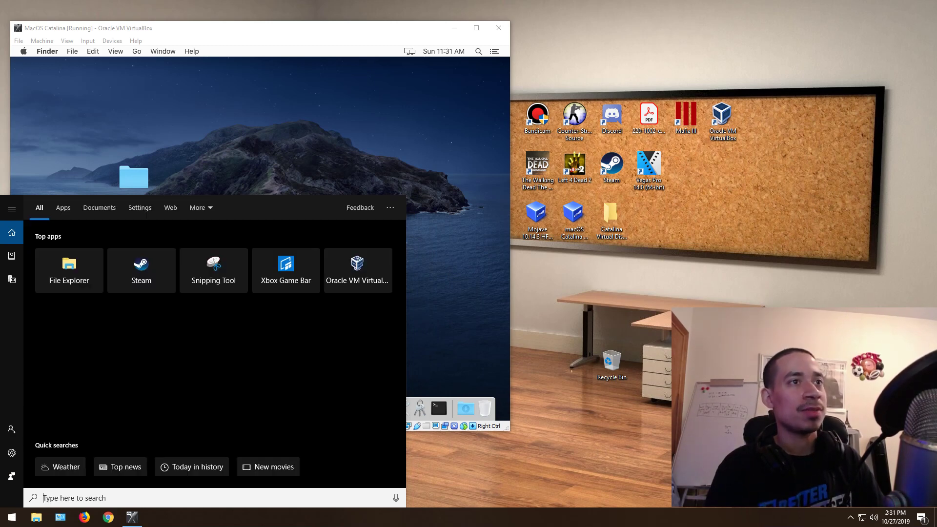
left_click(462, 91)
left_click(479, 51)
left_click(404, 80)
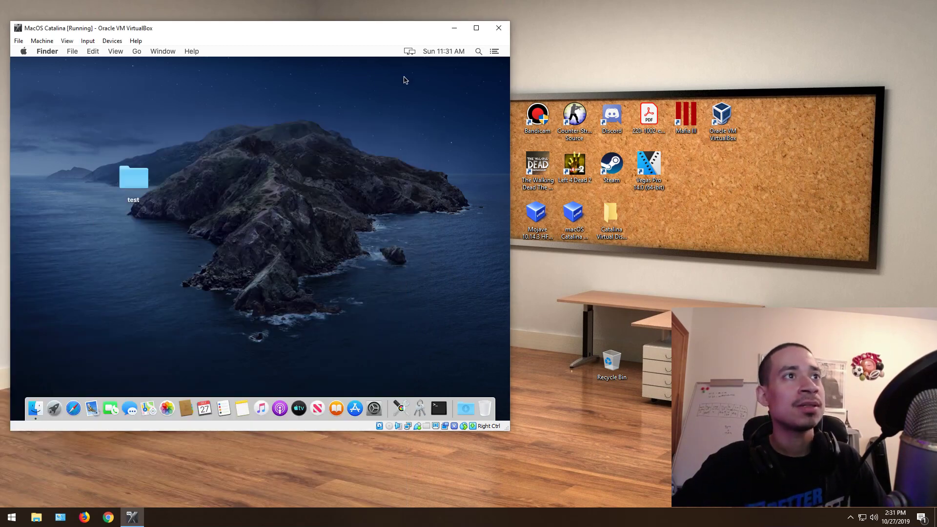
left_click(438, 408)
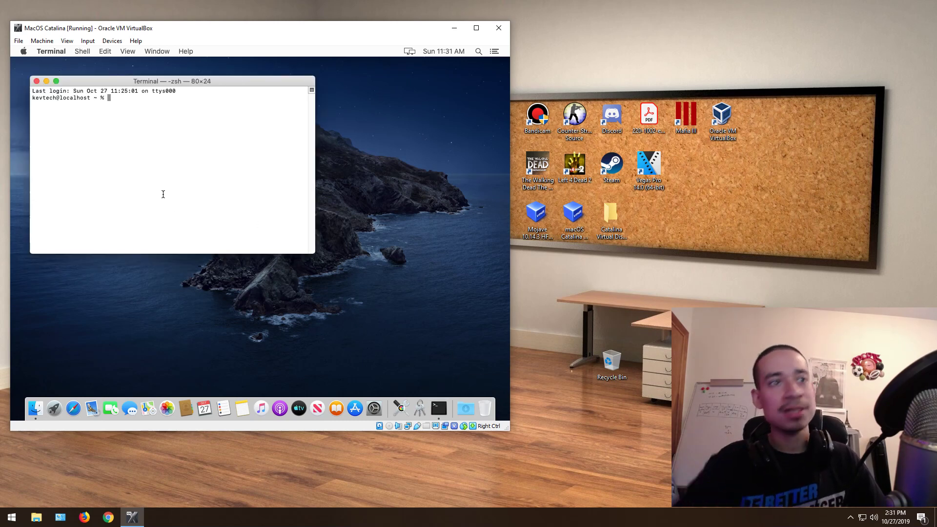
left_click(36, 81)
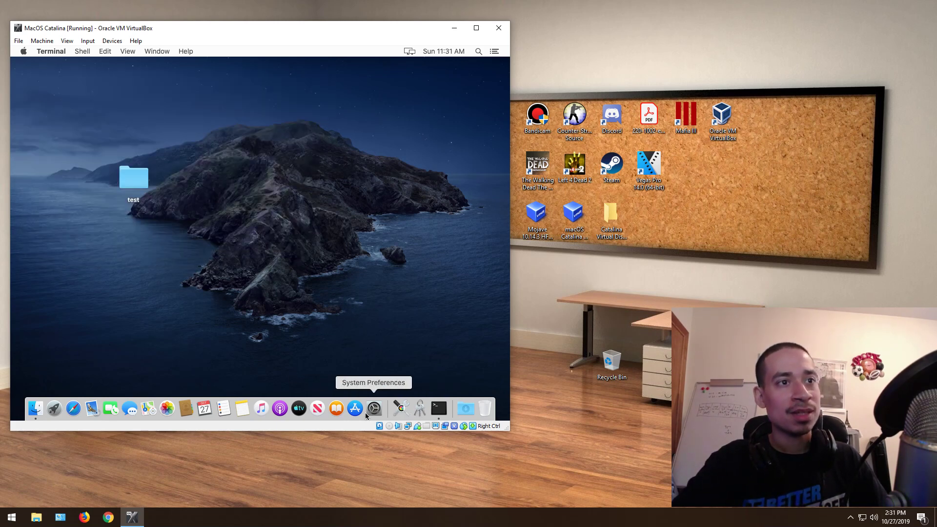
left_click(112, 51)
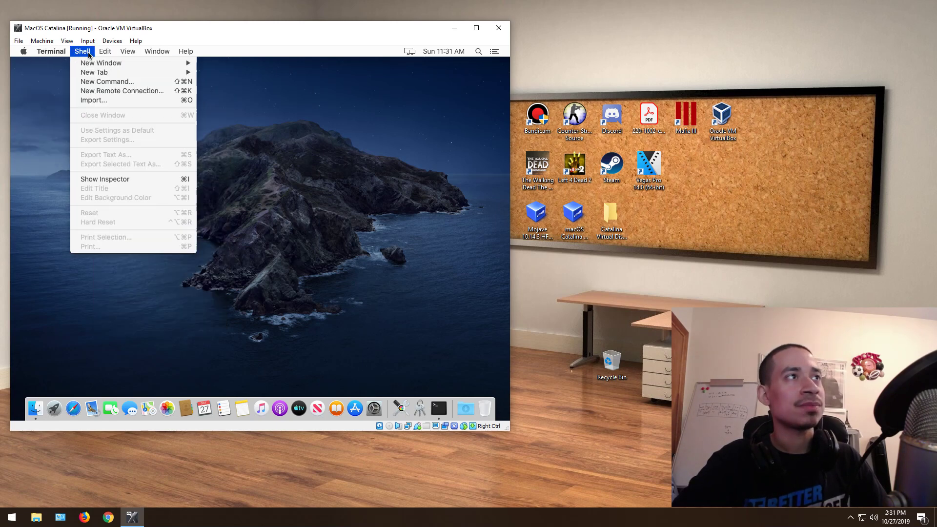
mouse_move(129, 56)
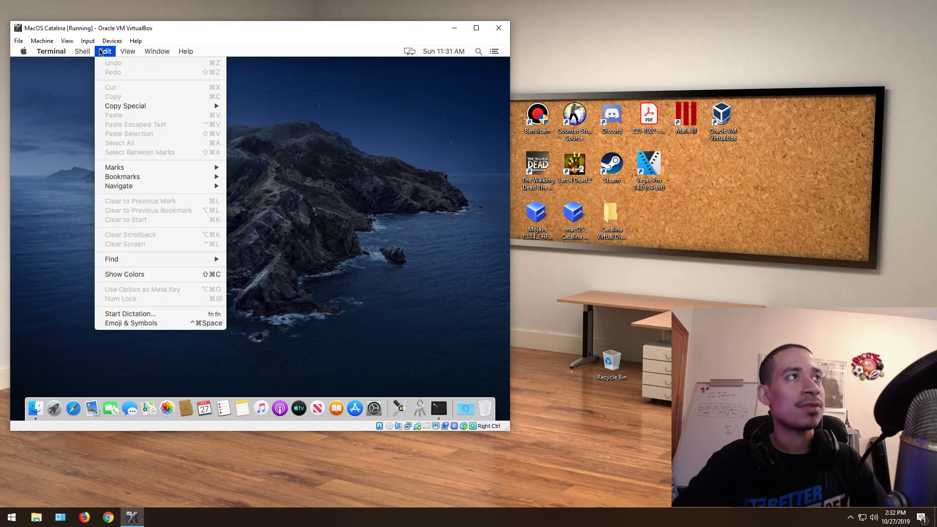
mouse_move(50, 52)
left_click(61, 151)
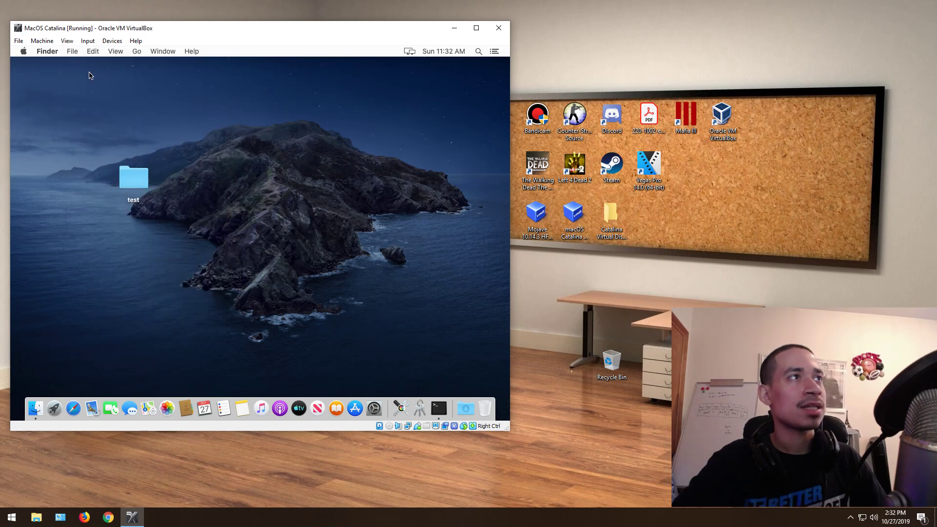
Step: Launch Activity Monitor from Finder's Utilities folder, then close its window
left_click(136, 51)
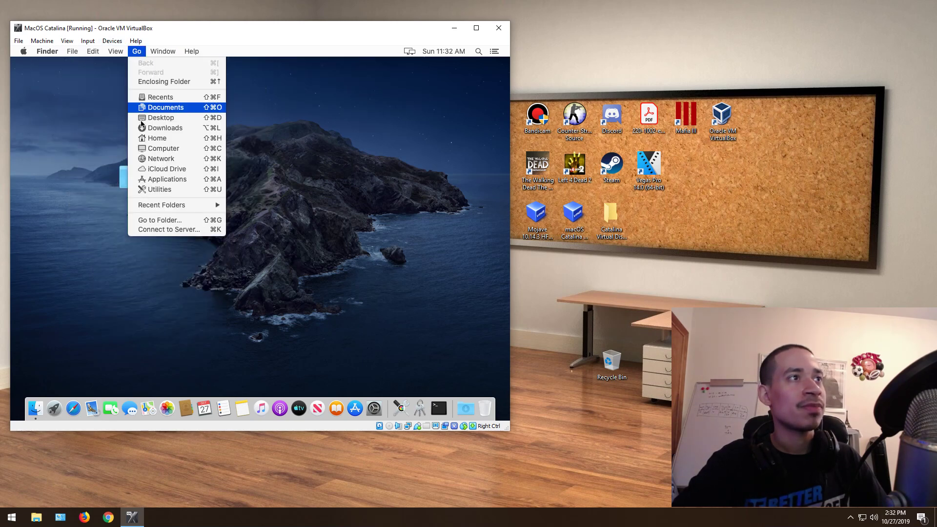
left_click(161, 189)
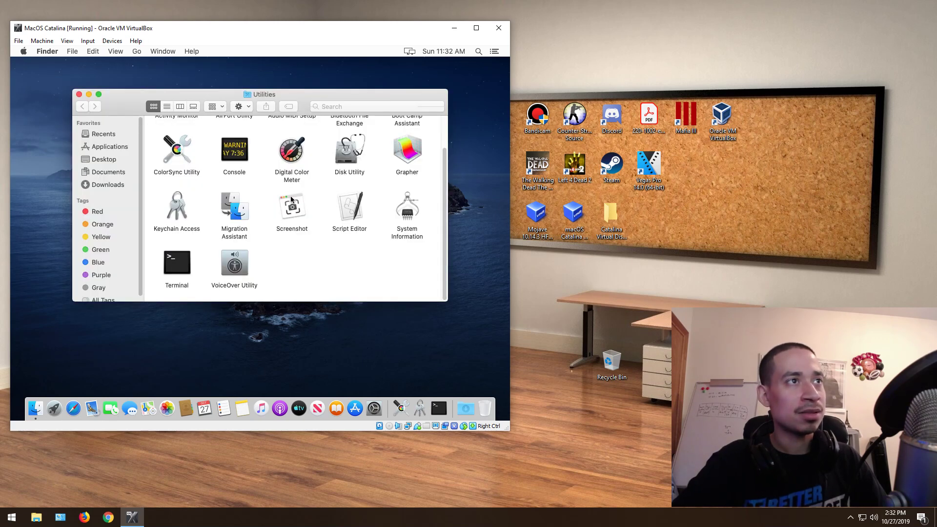
left_click(443, 128)
double_click(175, 140)
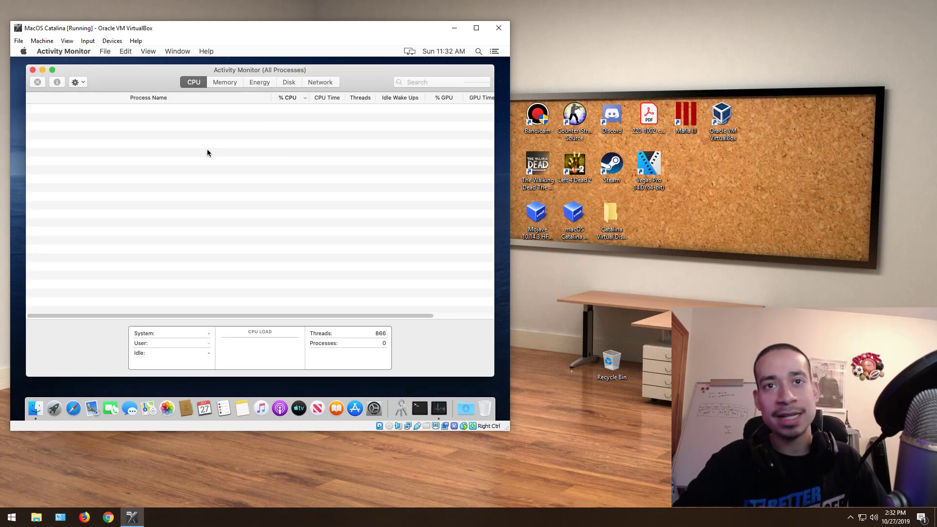
left_click(33, 69)
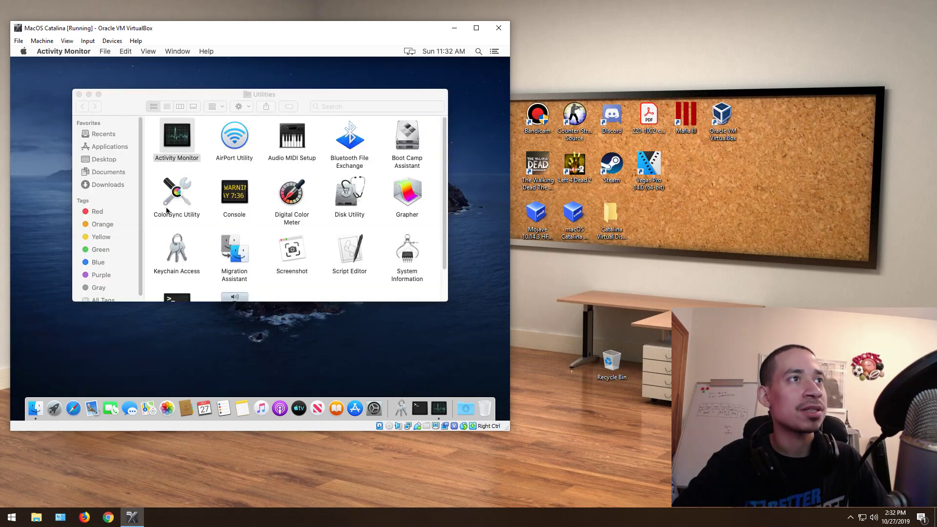
Step: Close the Utilities window and force quit Activity Monitor from the Force Quit Applications dialog
left_click(76, 93)
left_click(77, 94)
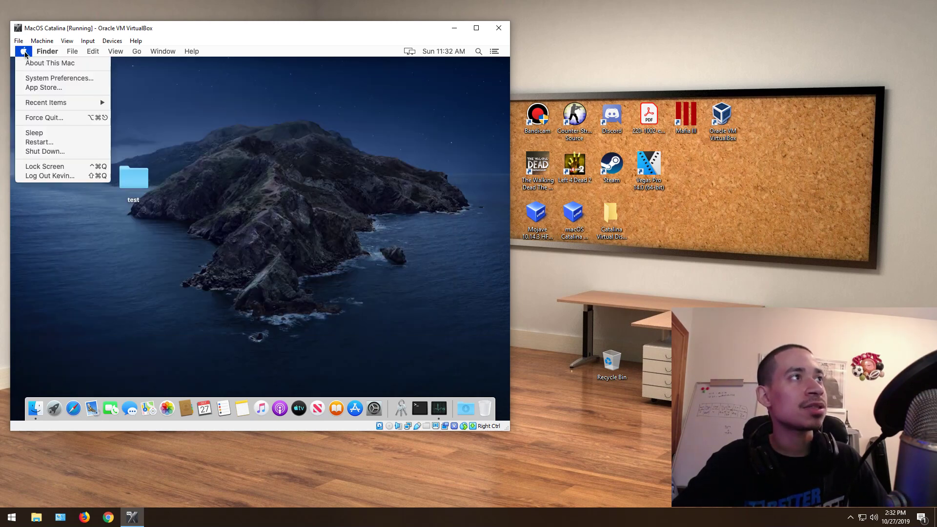
left_click(66, 119)
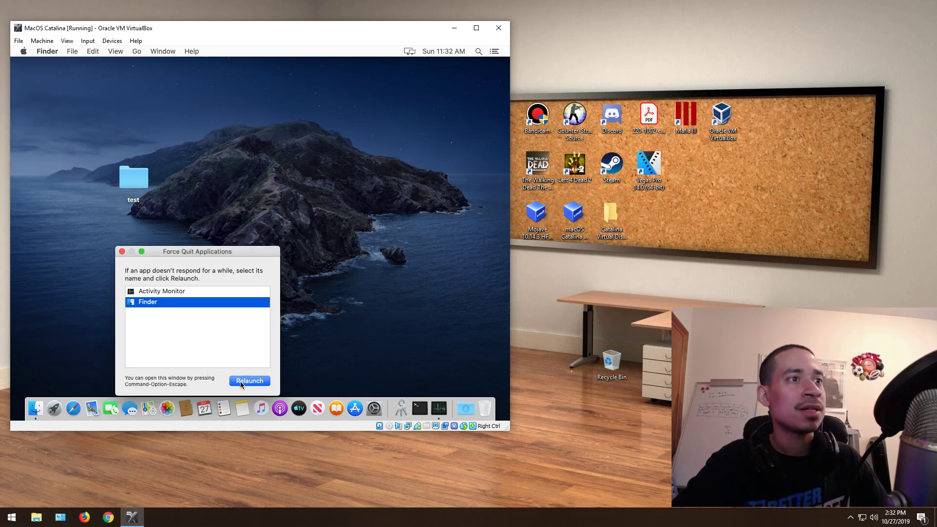
left_click(166, 291)
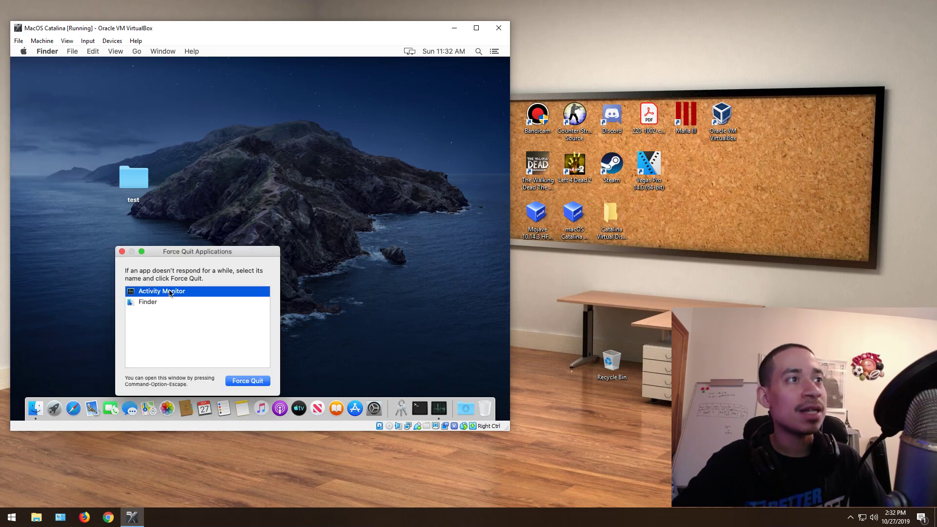
left_click(248, 382)
left_click(261, 311)
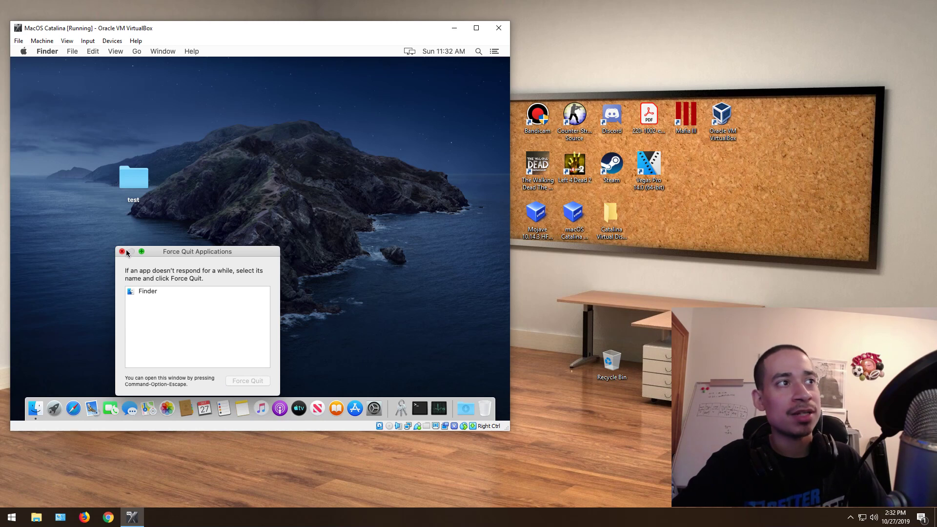
left_click(122, 251)
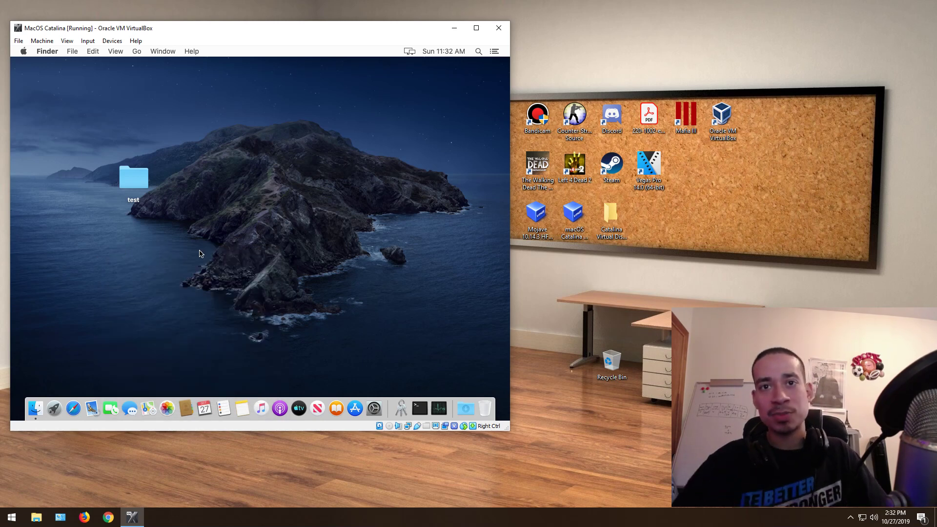